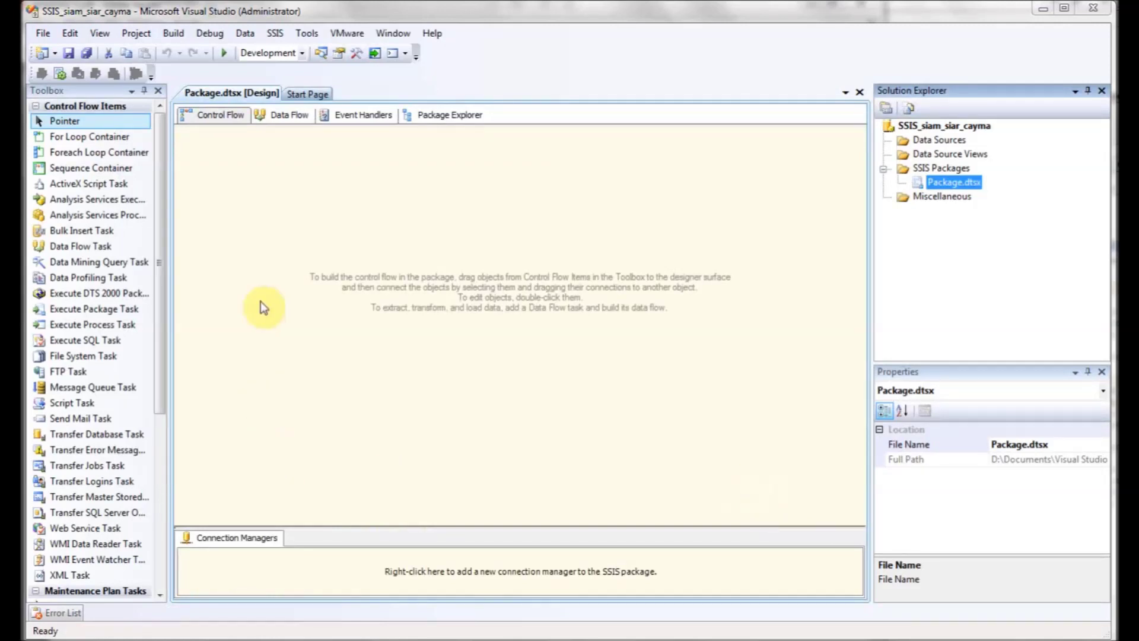
Add a Data Flow Task to the control flow and name it Migración.
{"action": "left_click_drag", "start_coordinate": [159, 315], "coordinate": [164, 262]}
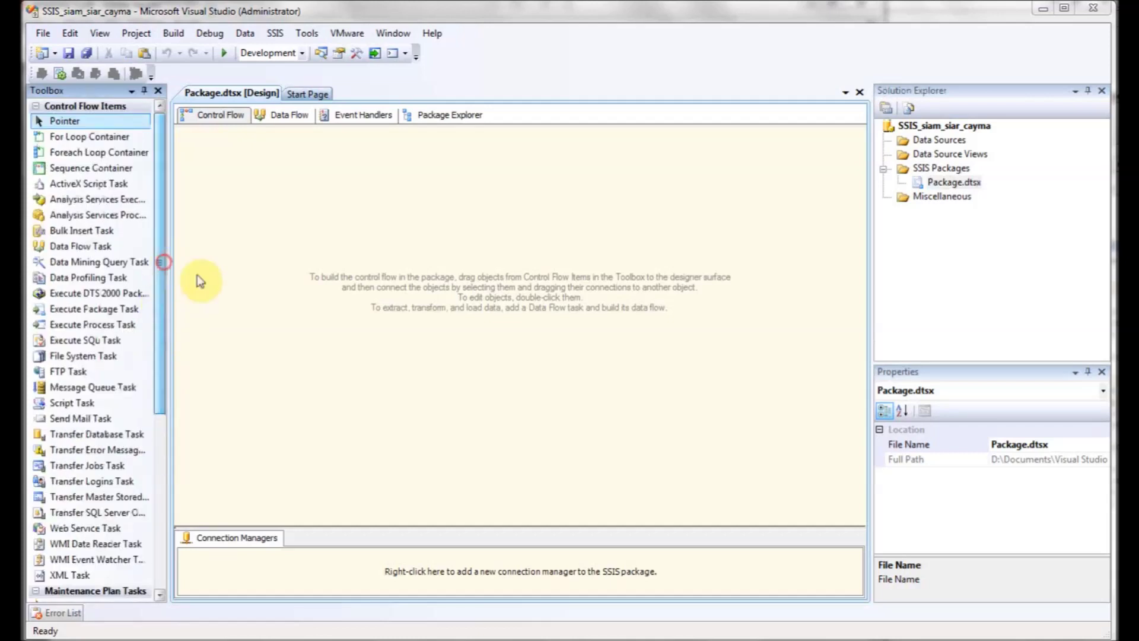
{"action": "left_click", "coordinate": [86, 214]}
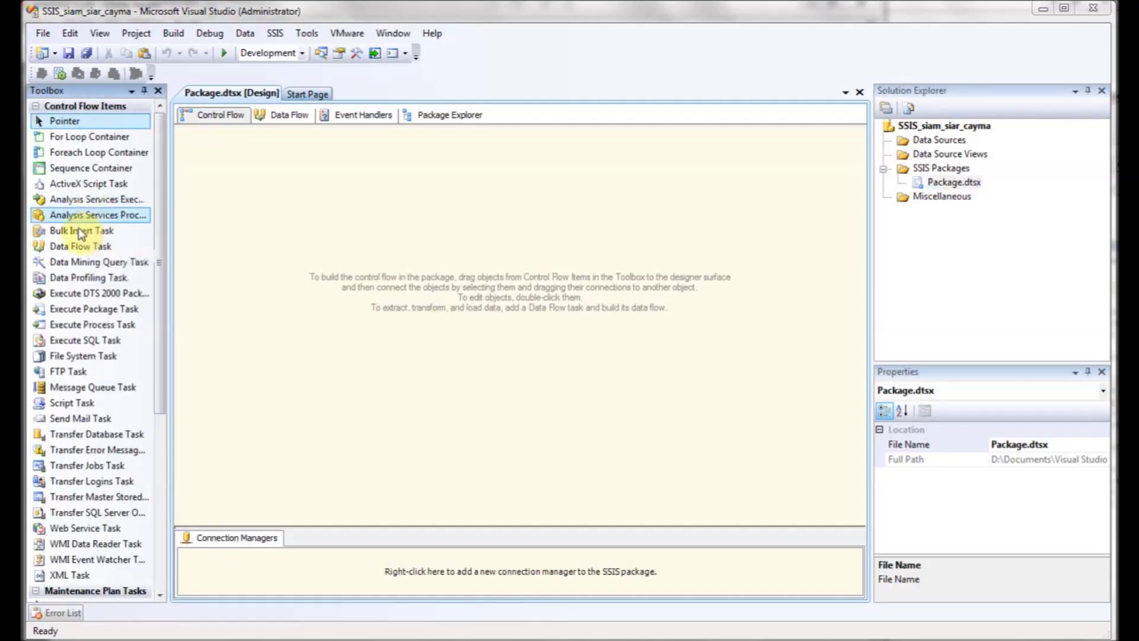
{"action": "left_click", "coordinate": [82, 232]}
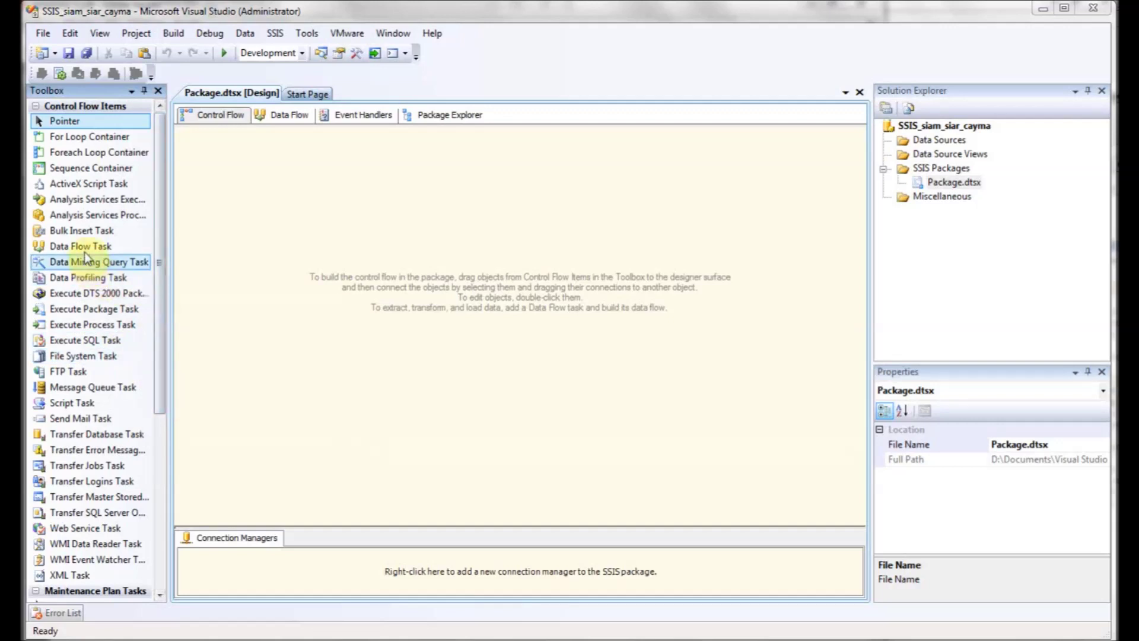
{"action": "left_click_drag", "start_coordinate": [77, 248], "coordinate": [349, 290]}
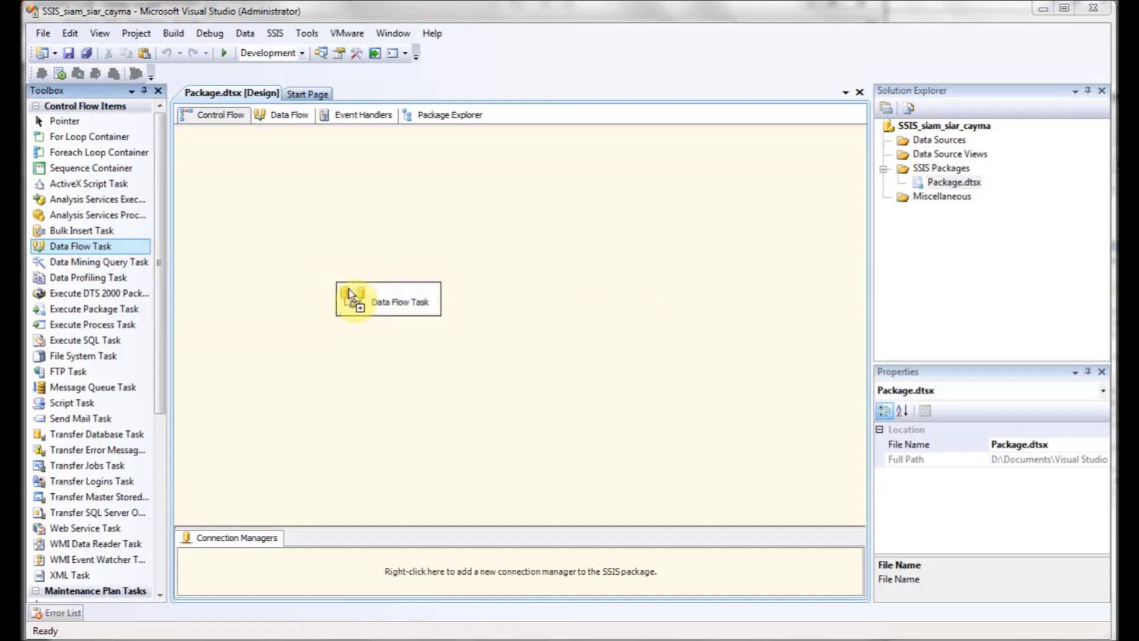
{"action": "left_click", "coordinate": [397, 297]}
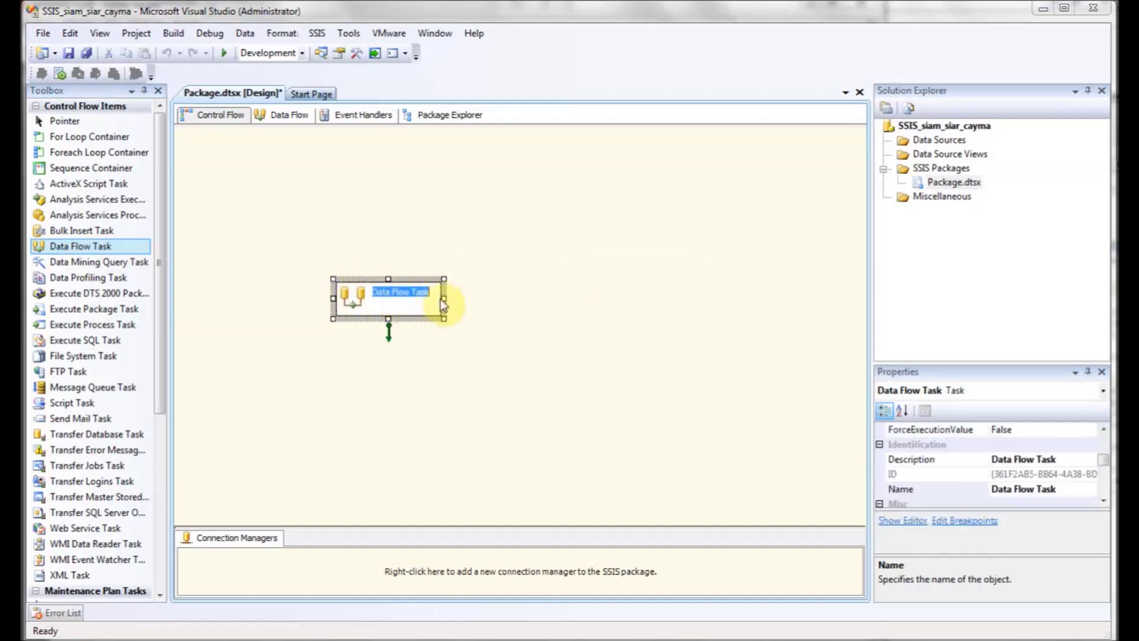
{"action": "type", "text": "Migrac"}
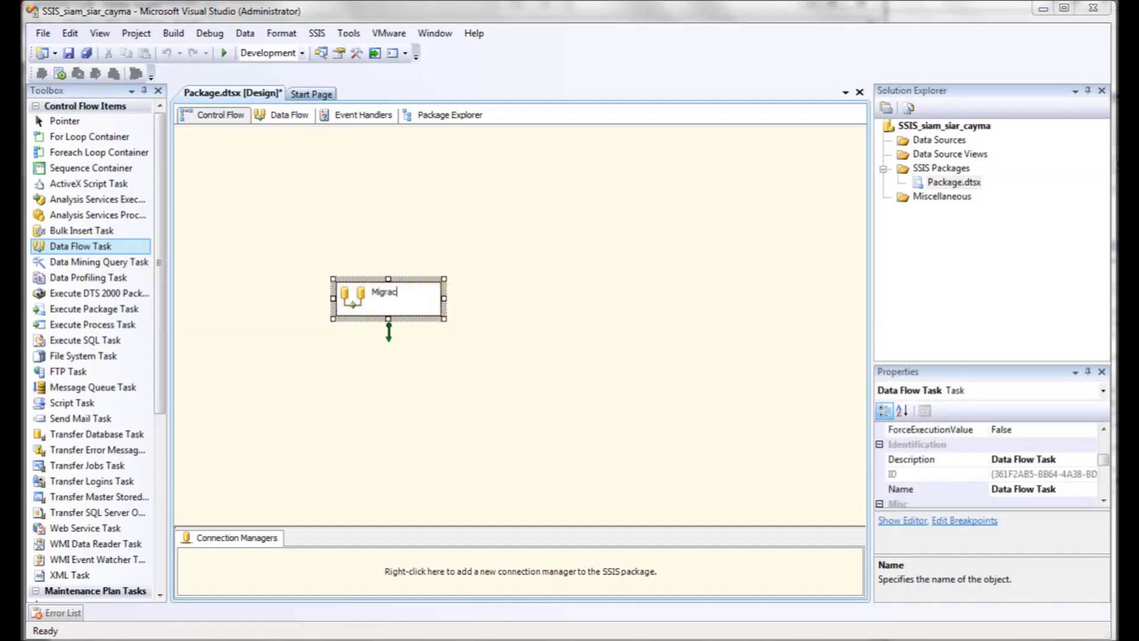
{"action": "type", "text": "ión"}
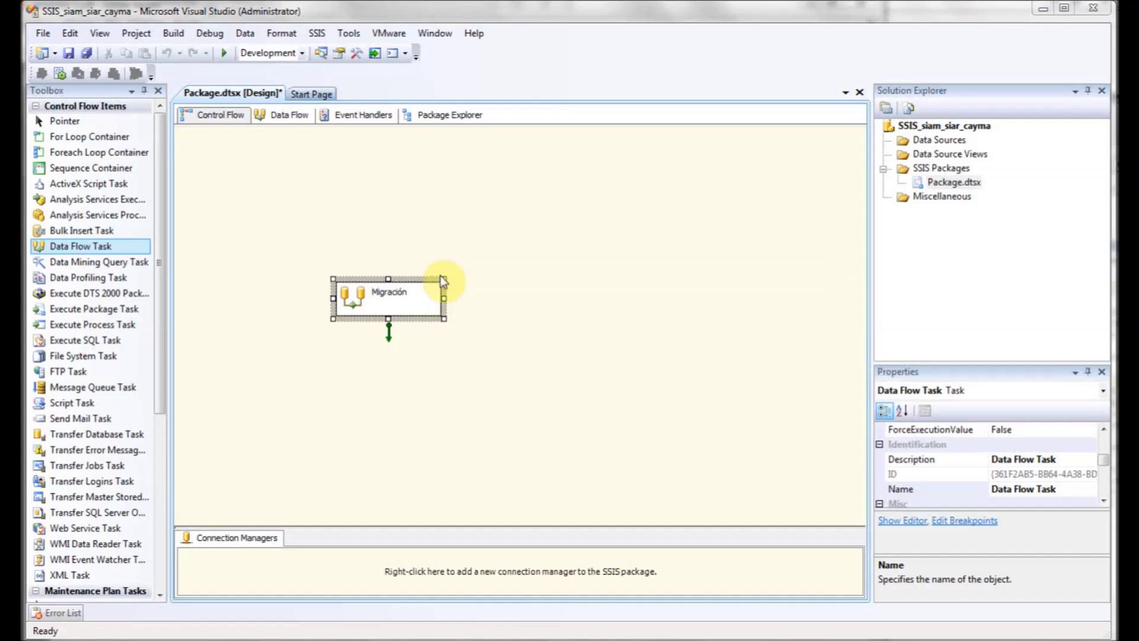
{"action": "left_click", "coordinate": [474, 291]}
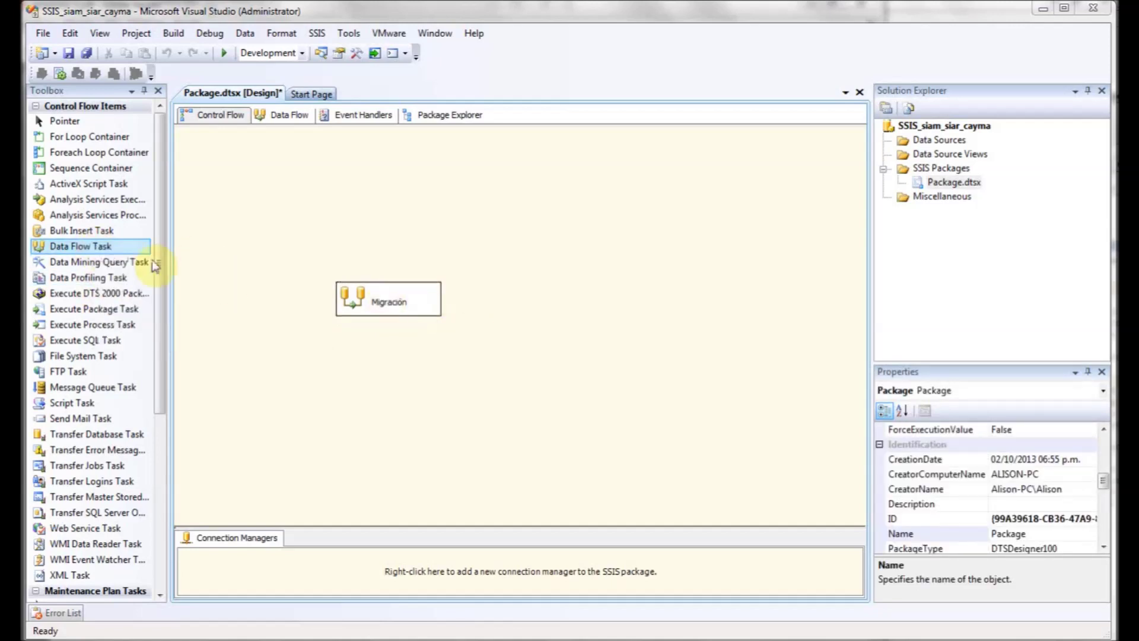
Add a second Data Flow Task beside Migración and name it Cargar FACT_TABLE.
{"action": "left_click_drag", "start_coordinate": [99, 248], "coordinate": [543, 286]}
{"action": "left_click", "coordinate": [599, 297]}
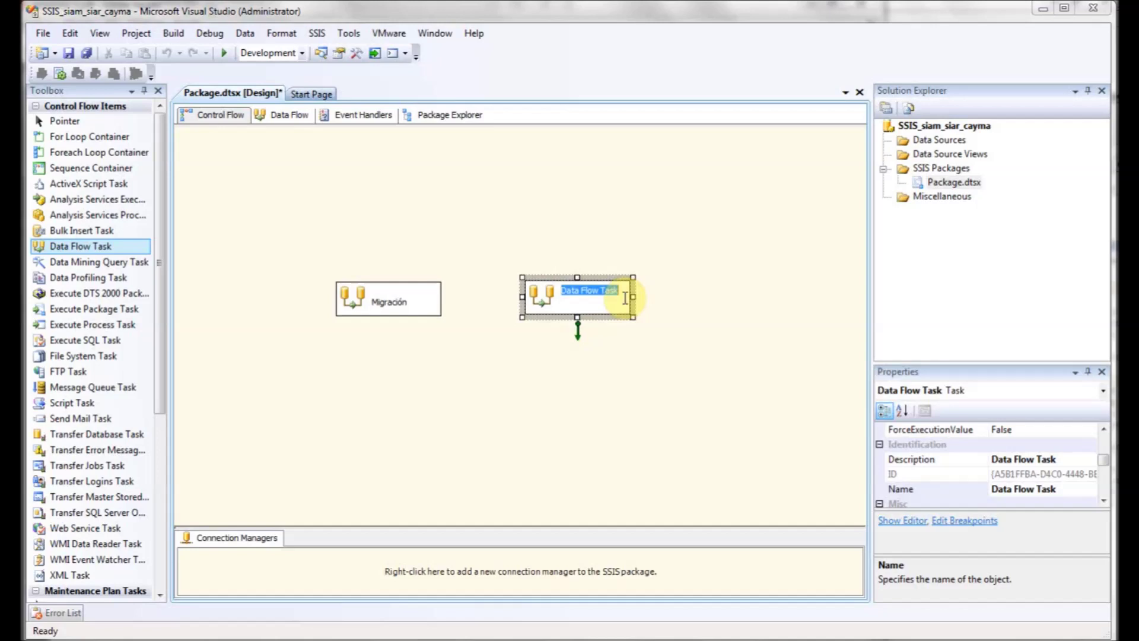
{"action": "type", "text": "Ca"}
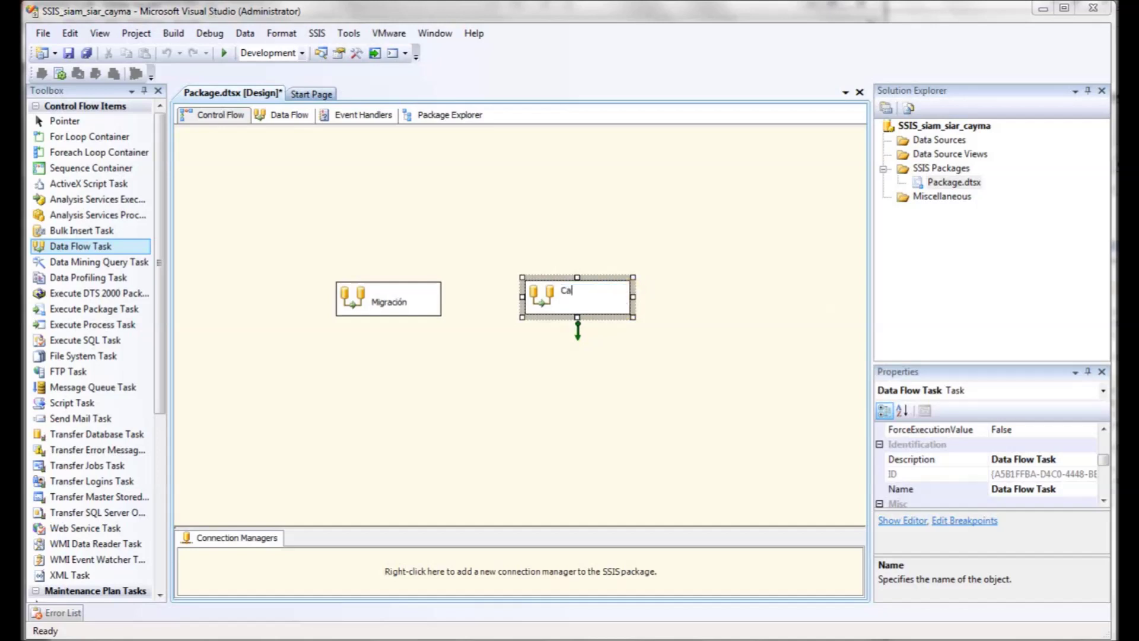
{"action": "type", "text": "rgar FACT_TABLE"}
{"action": "key", "text": "Return"}
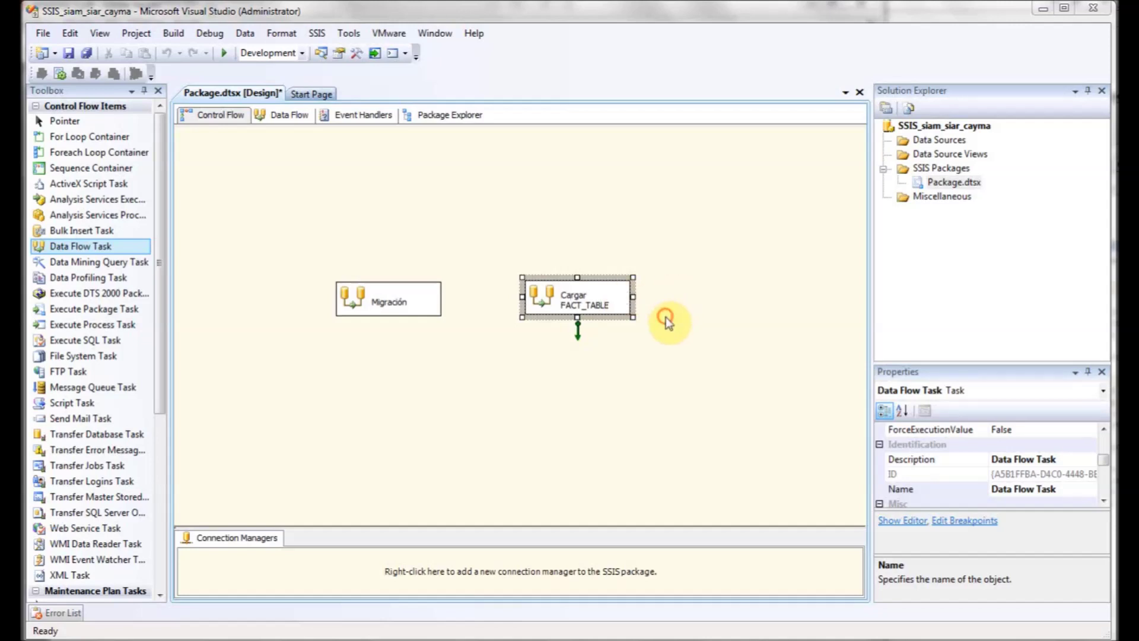
{"action": "left_click", "coordinate": [666, 320]}
Connect the Migración task's output to the Cargar FACT_TABLE task.
{"action": "left_click", "coordinate": [387, 305]}
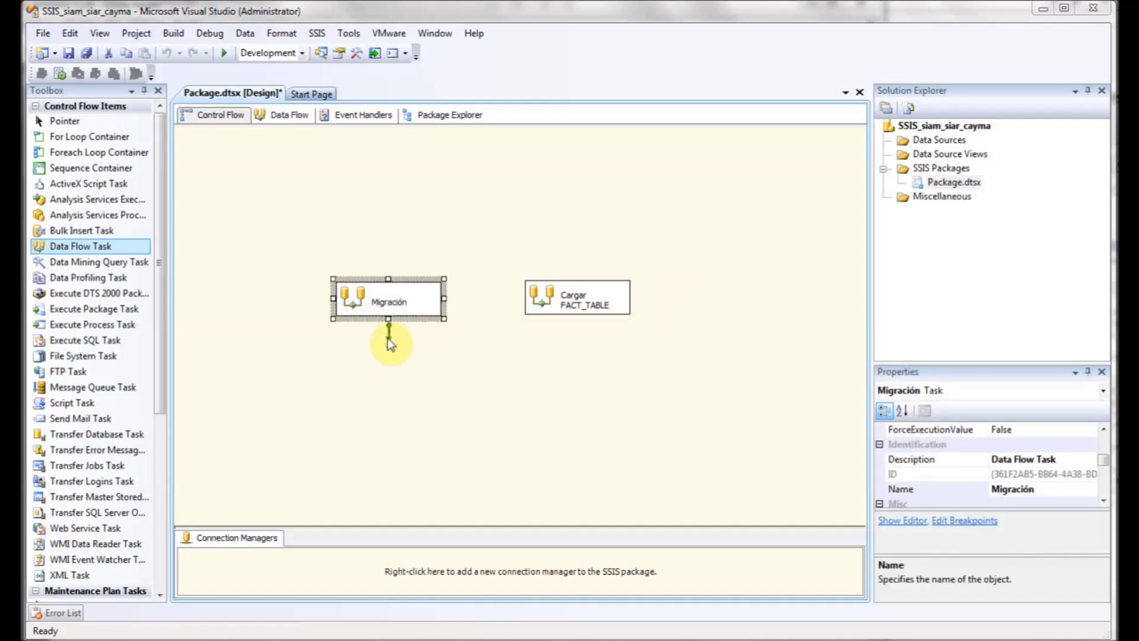
{"action": "left_click_drag", "start_coordinate": [388, 336], "coordinate": [611, 293]}
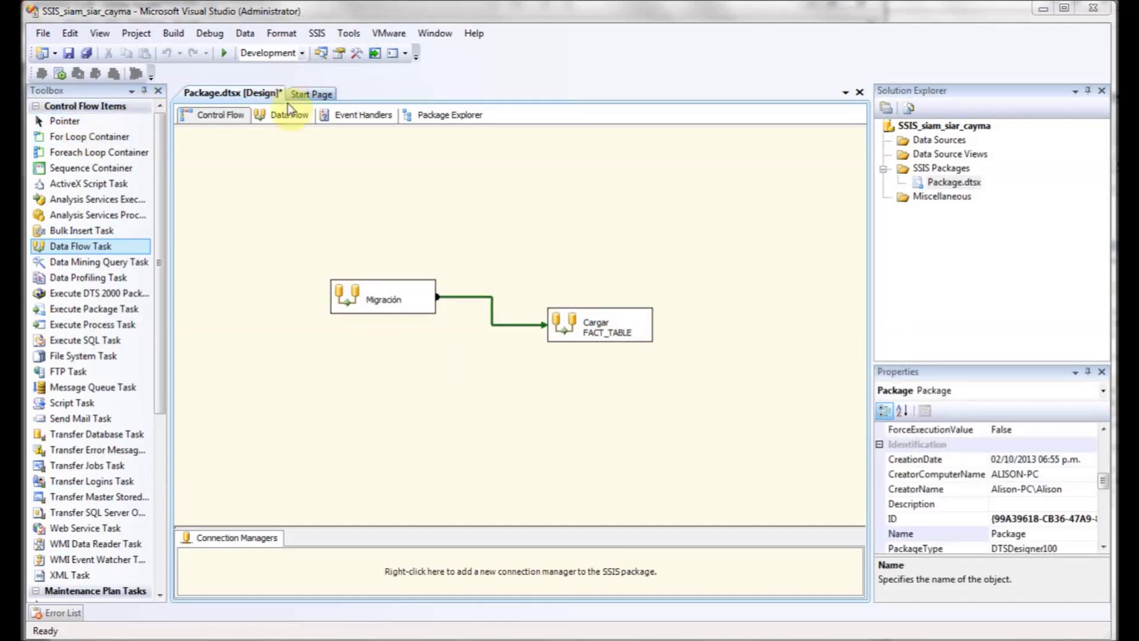
Open the Migración data flow and place an OLE DB Source and an OLE DB Destination side by side.
{"action": "double_click", "coordinate": [375, 296]}
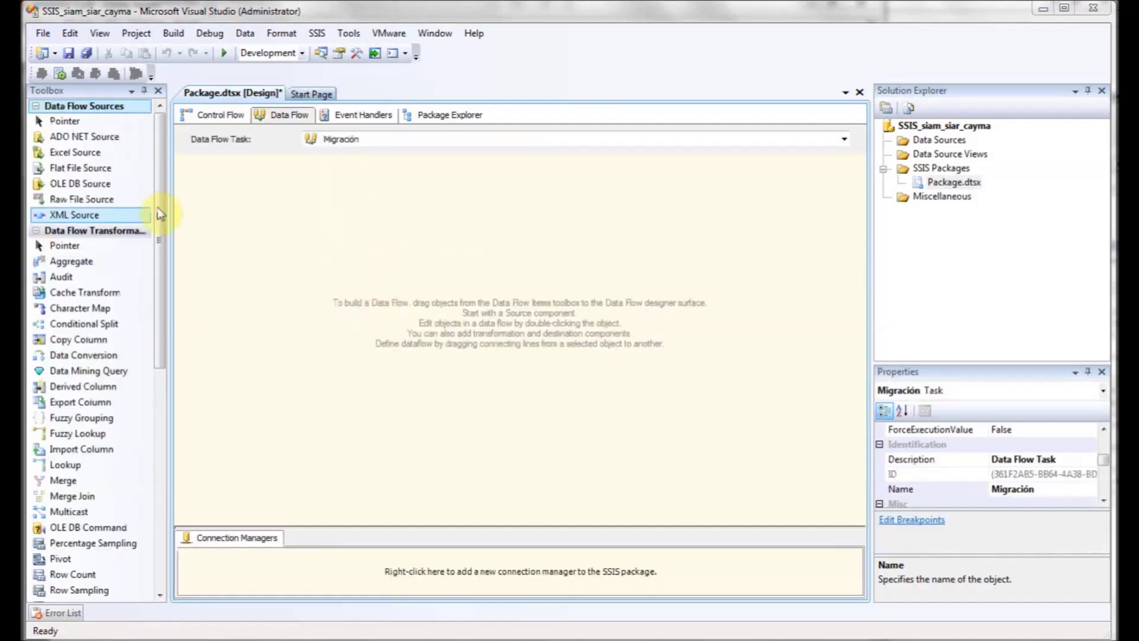
{"action": "left_click", "coordinate": [85, 182]}
{"action": "left_click_drag", "start_coordinate": [85, 183], "coordinate": [327, 261]}
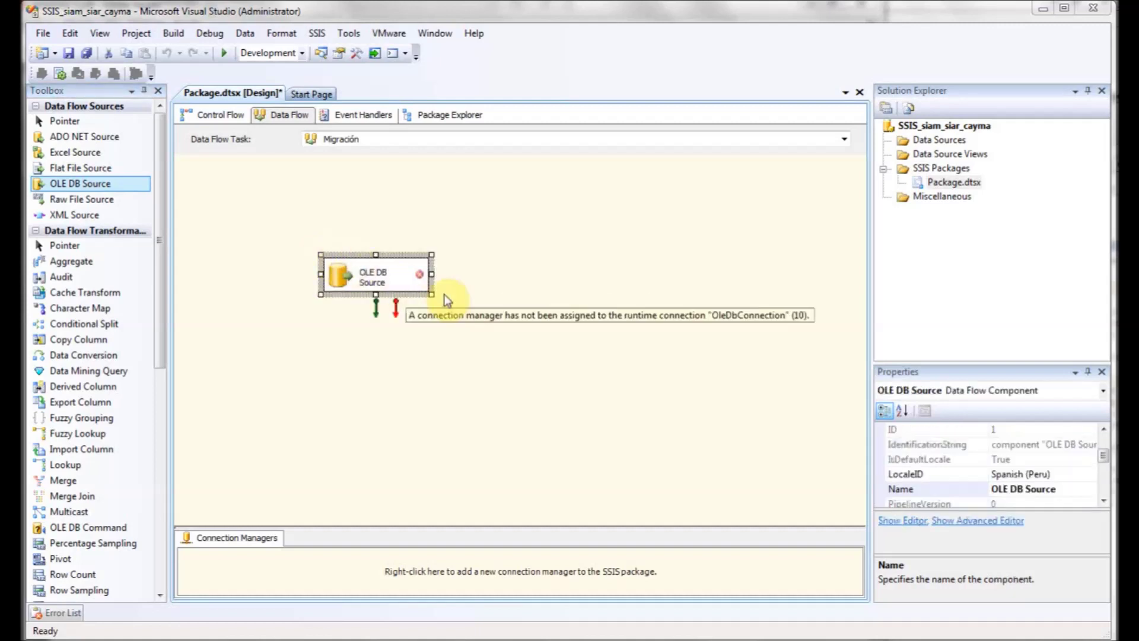
{"action": "left_click_drag", "start_coordinate": [159, 272], "coordinate": [157, 460]}
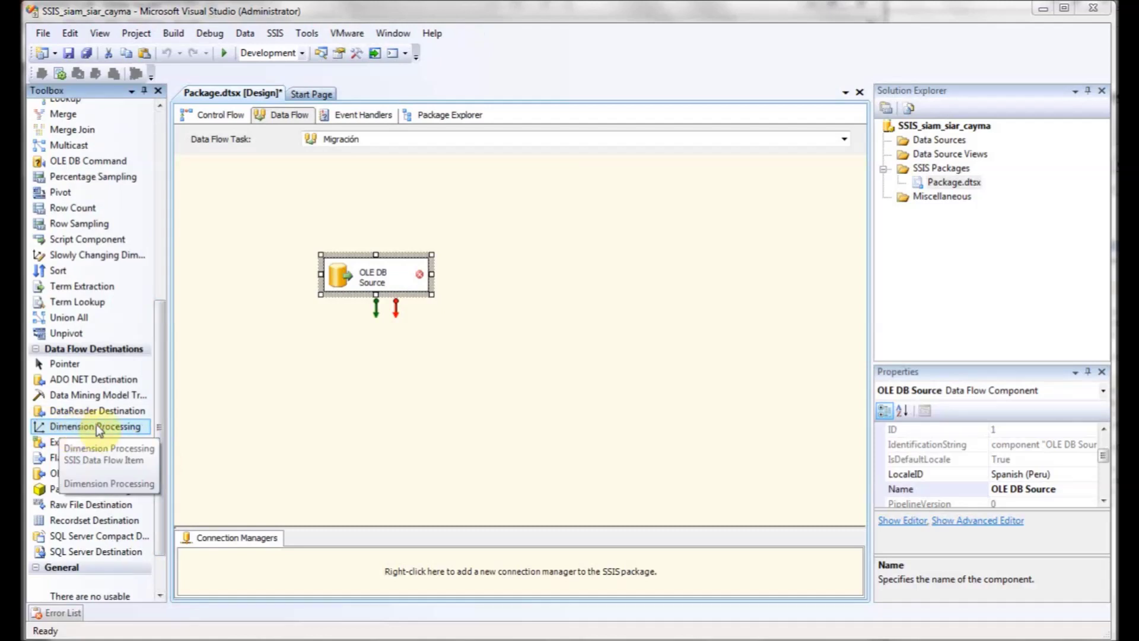
{"action": "left_click_drag", "start_coordinate": [101, 469], "coordinate": [584, 254]}
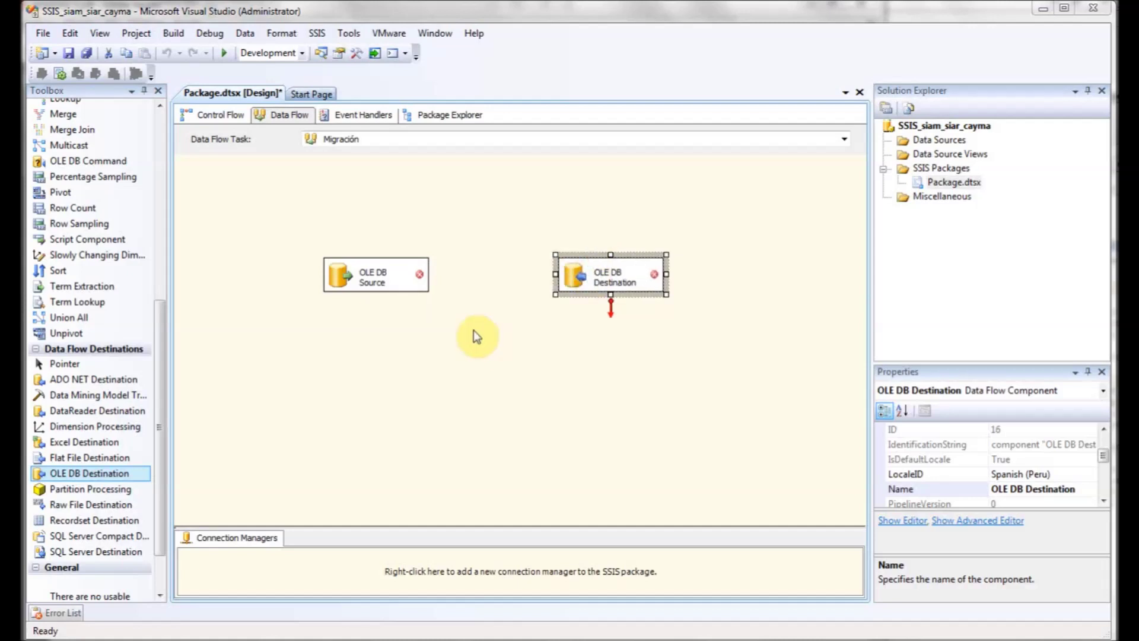
Start a new connection for the OLE DB Source and set its server name to ALISON-PC.
{"action": "left_click", "coordinate": [340, 276]}
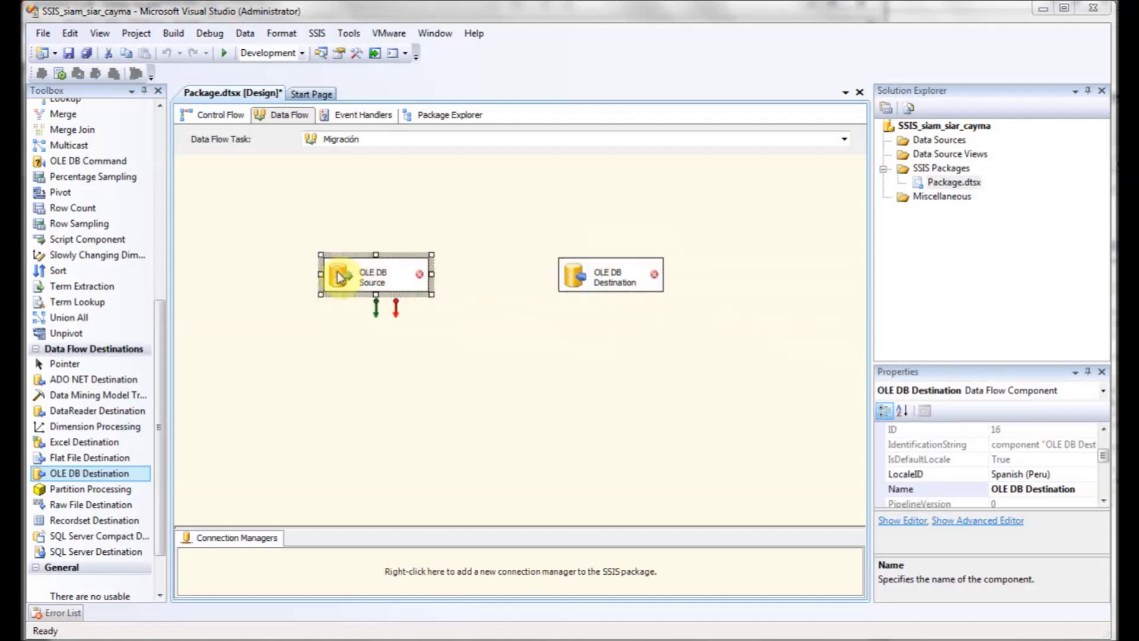
{"action": "double_click", "coordinate": [339, 276]}
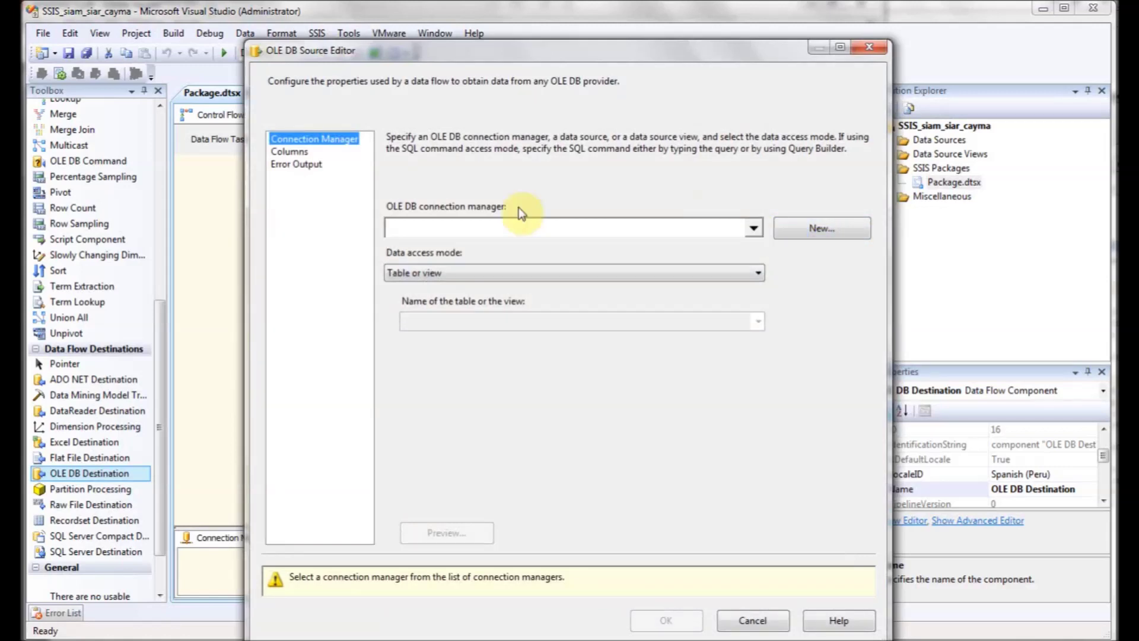
{"action": "left_click", "coordinate": [808, 230]}
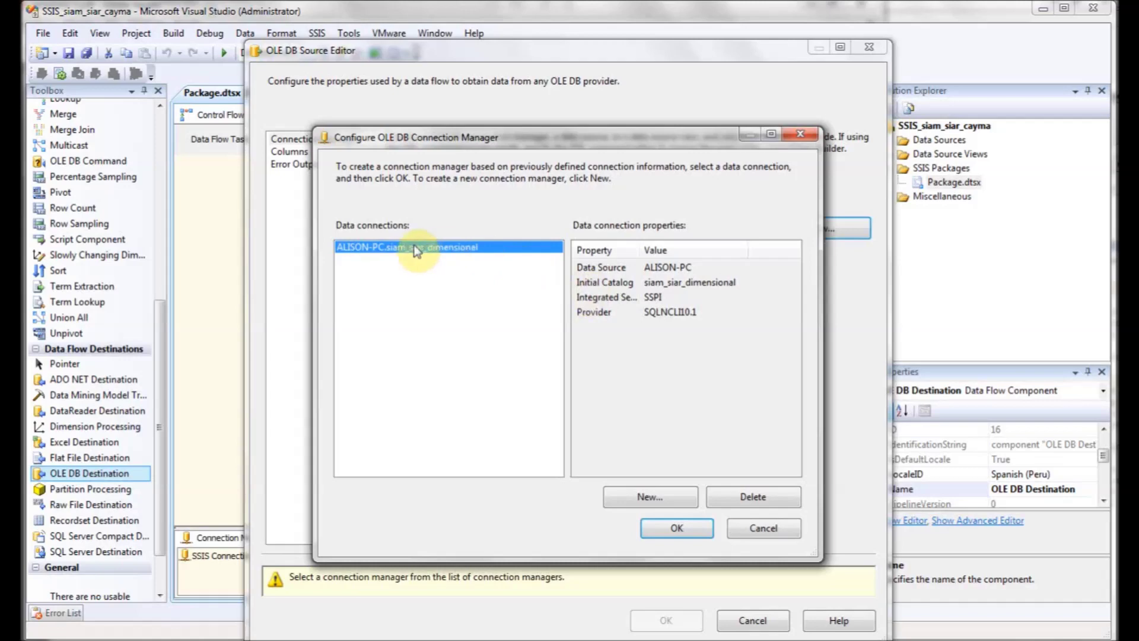
{"action": "left_click", "coordinate": [646, 496]}
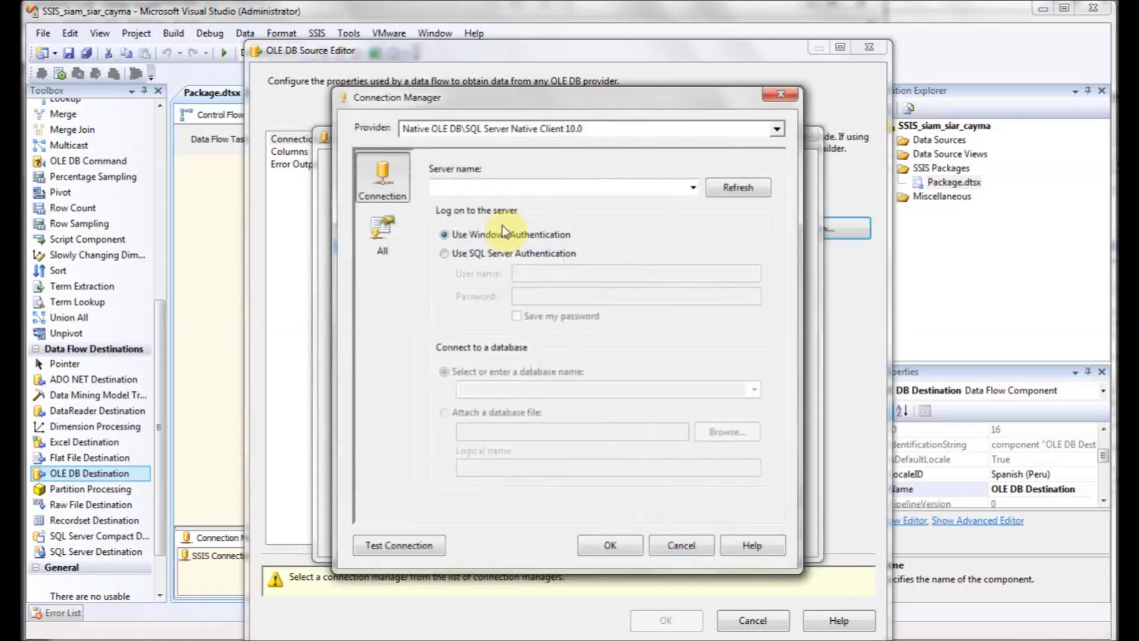
{"action": "left_click", "coordinate": [674, 187]}
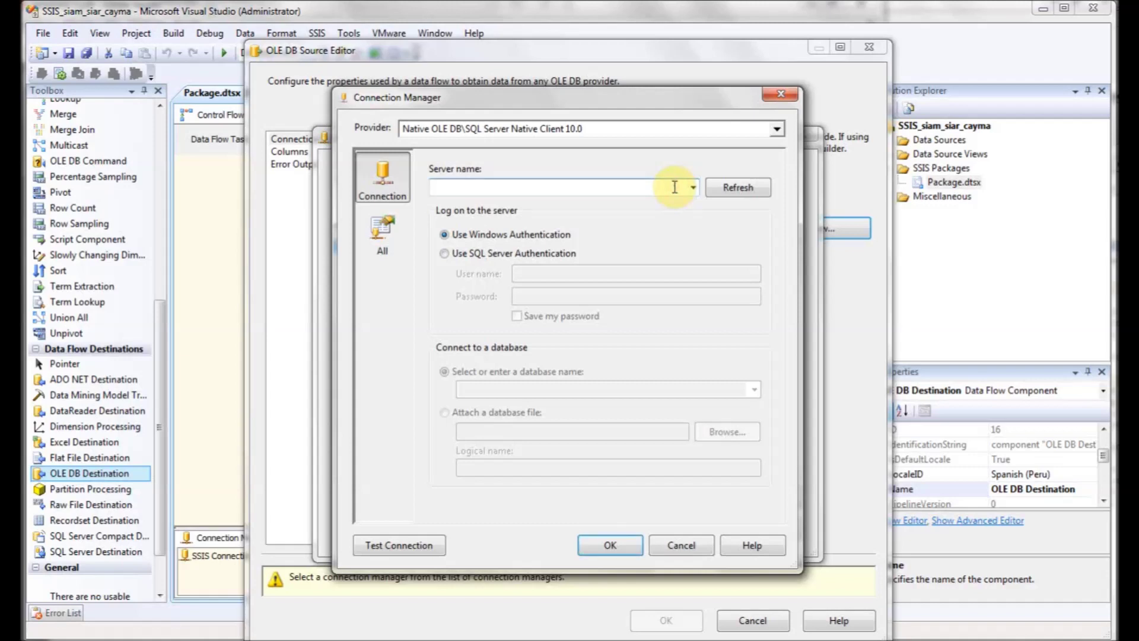
{"action": "type", "text": "A"}
{"action": "key", "text": "BackSpace"}
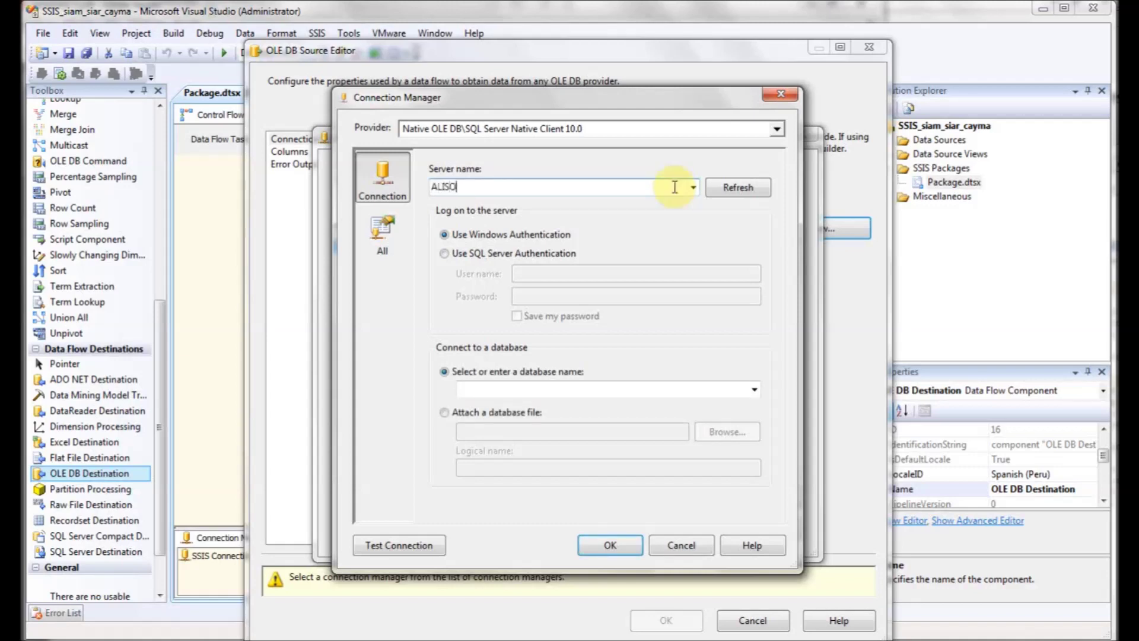
{"action": "type", "text": "ISON-PC"}
Choose the siam_siar_cayma database for the new connection and assign that connection to the OLE DB Source.
{"action": "left_click", "coordinate": [753, 388]}
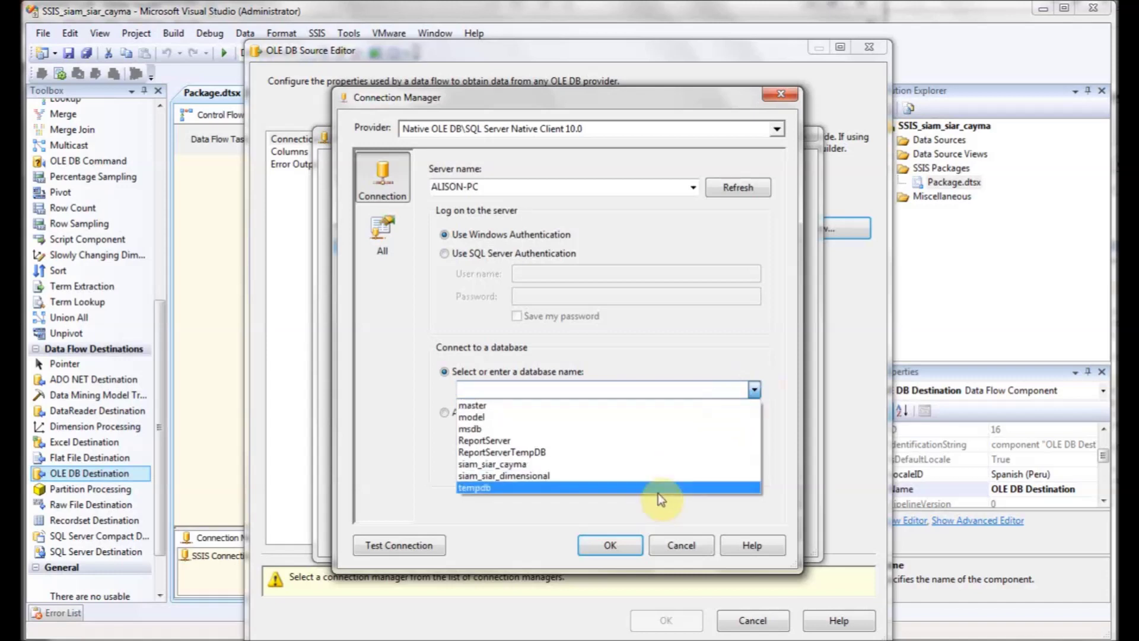
{"action": "left_click", "coordinate": [655, 464]}
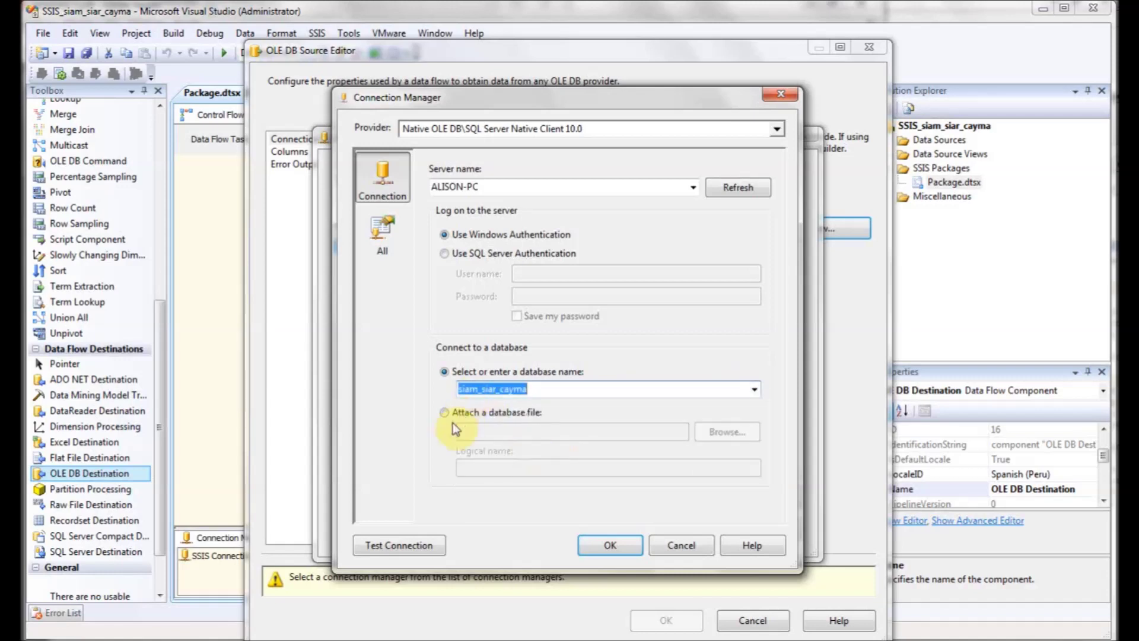
{"action": "left_click", "coordinate": [607, 545]}
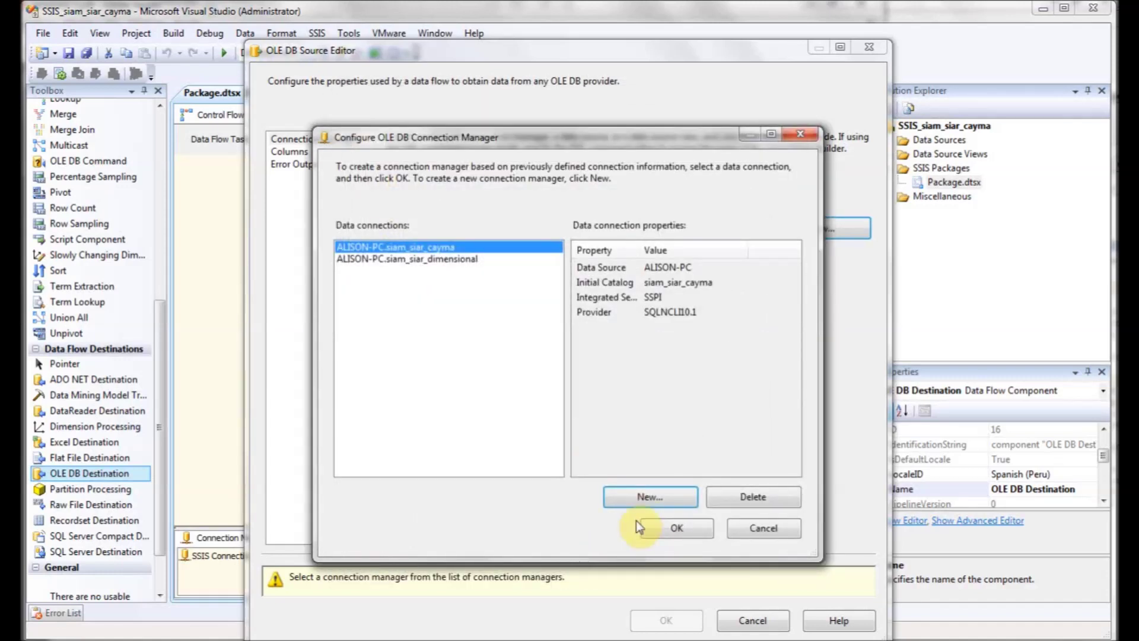
{"action": "left_click", "coordinate": [676, 527]}
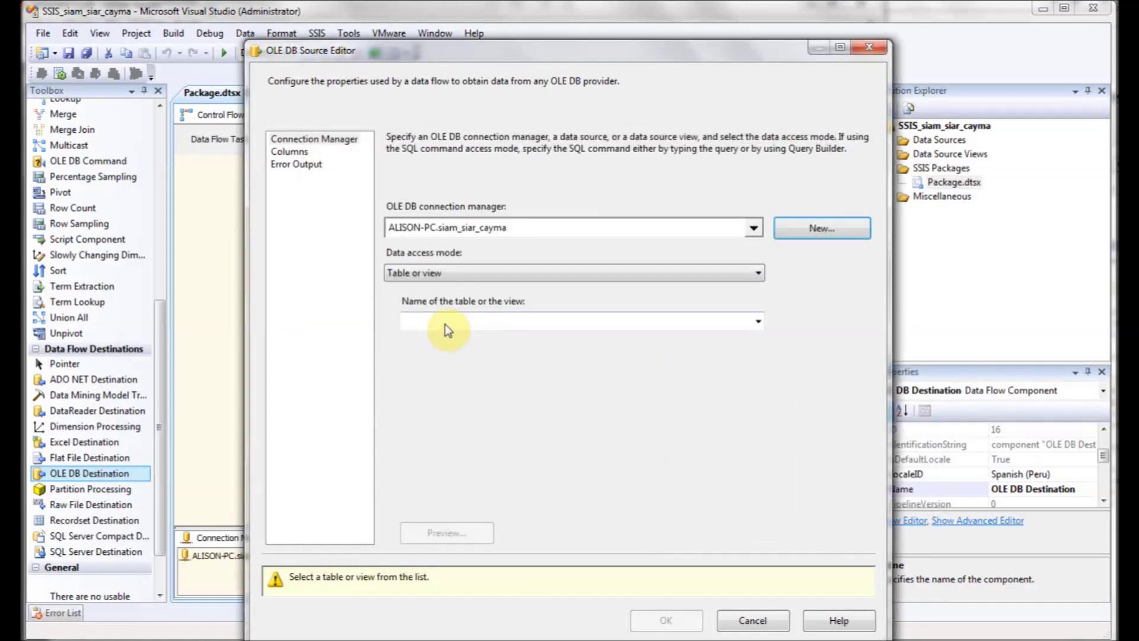
Set the OLE DB Source's data access mode to SQL command.
{"action": "left_click", "coordinate": [643, 272]}
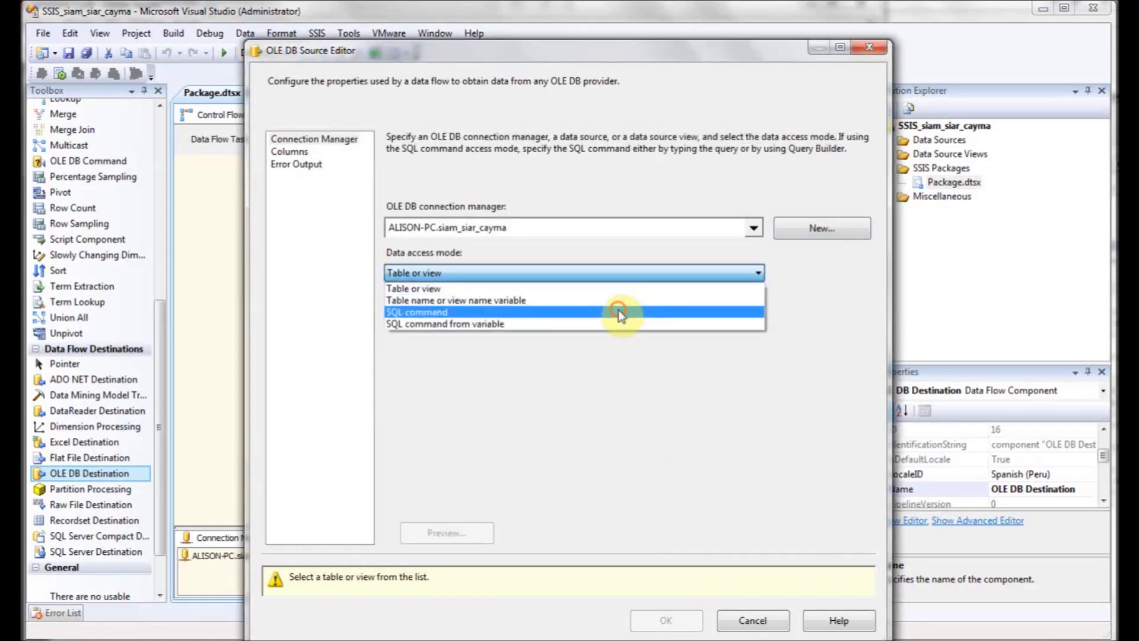
{"action": "left_click", "coordinate": [618, 312]}
{"action": "left_click", "coordinate": [508, 332]}
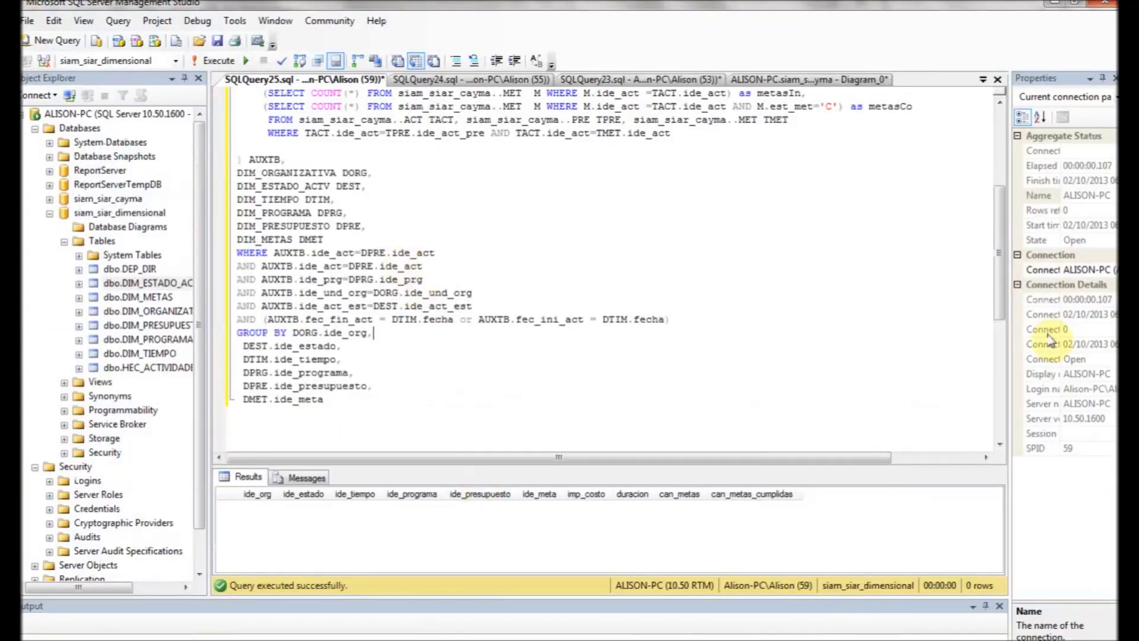
In SQL Server Management Studio, copy the SELECT of ide_act_est and des_act_est from siam_siar_cayma.dbo.ACT_EST in SQLQuery23.sql.
{"action": "left_click_drag", "start_coordinate": [999, 290], "coordinate": [999, 215]}
{"action": "left_click", "coordinate": [722, 83]}
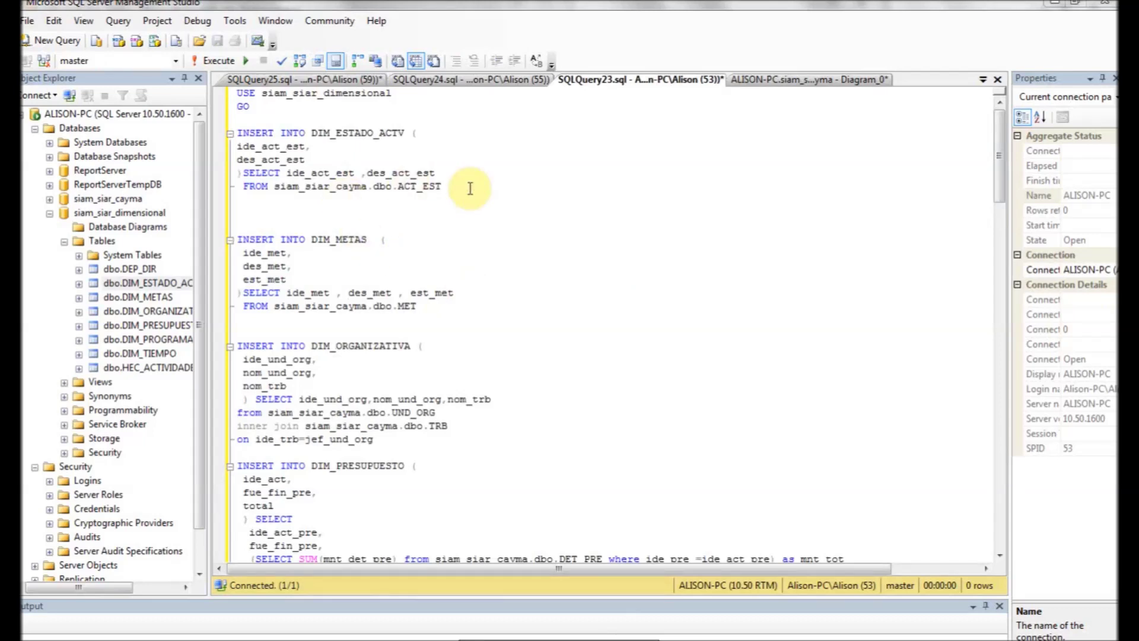
{"action": "left_click_drag", "start_coordinate": [465, 186], "coordinate": [238, 173]}
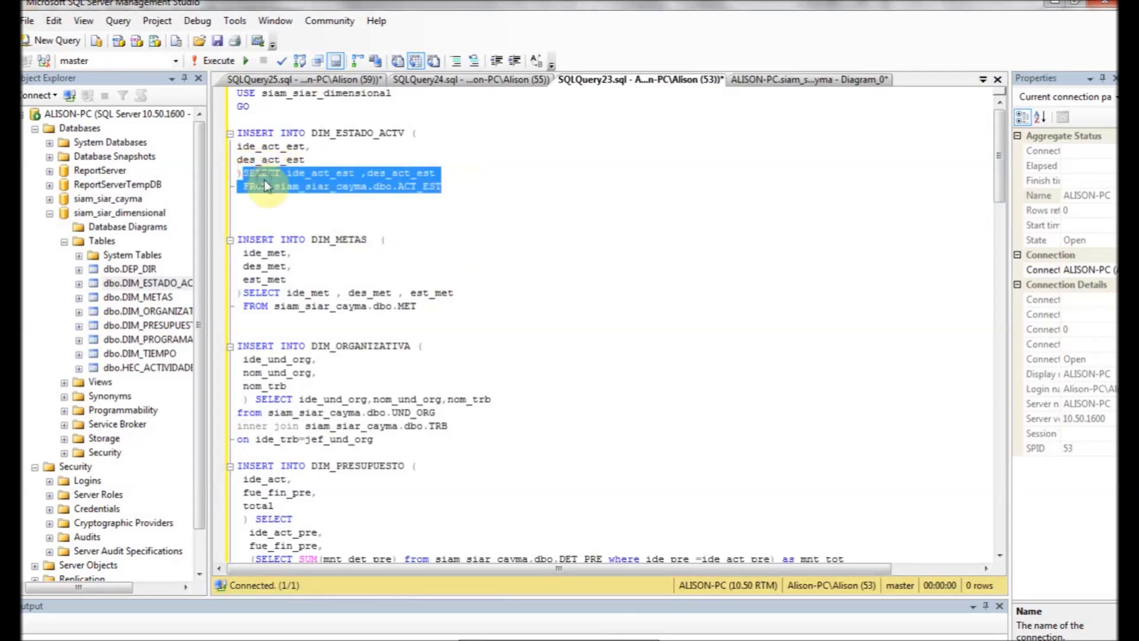
{"action": "right_click", "coordinate": [266, 181]}
{"action": "left_click", "coordinate": [300, 210]}
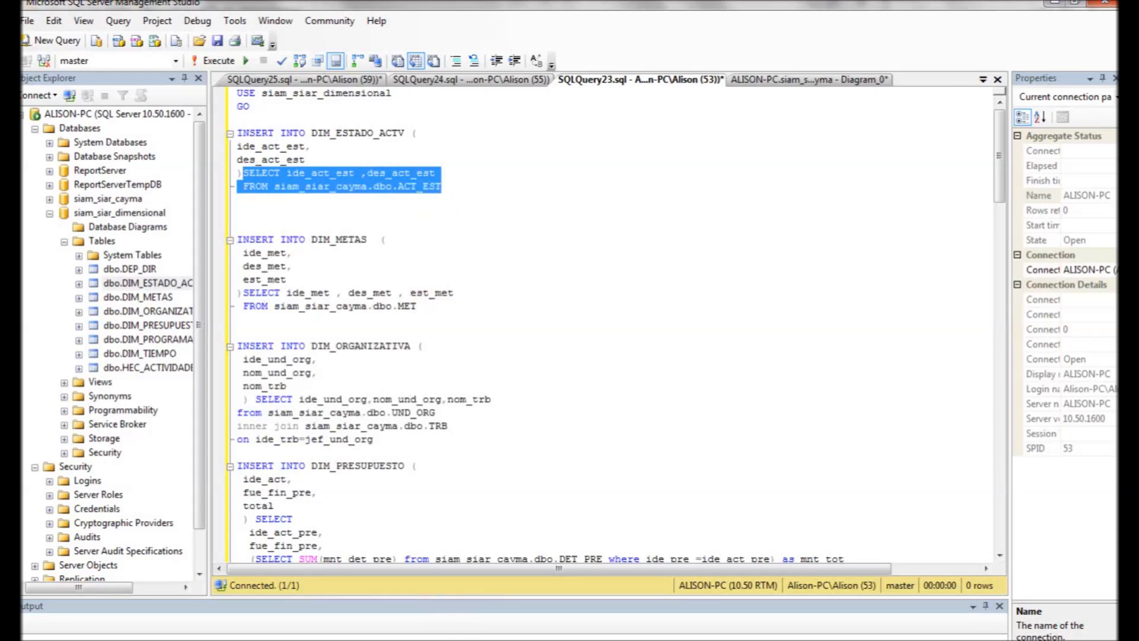
Return to Visual Studio, paste the copied query as the OLE DB Source's SQL command text and preview its results.
{"action": "key", "text": "alt+Tab"}
{"action": "right_click", "coordinate": [446, 329]}
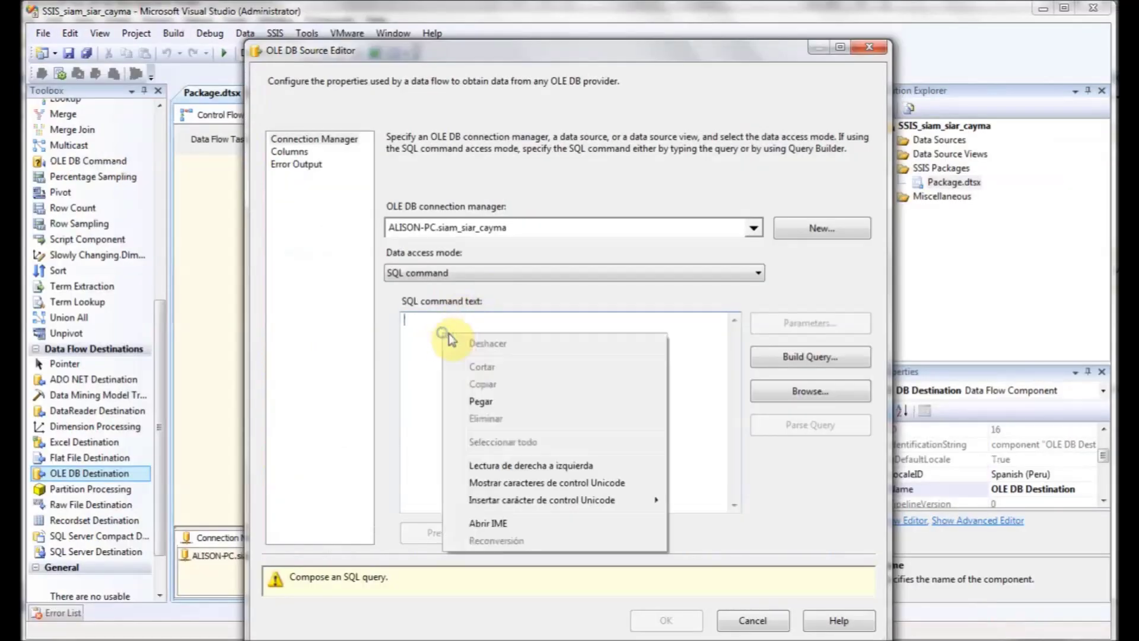
{"action": "left_click", "coordinate": [496, 401]}
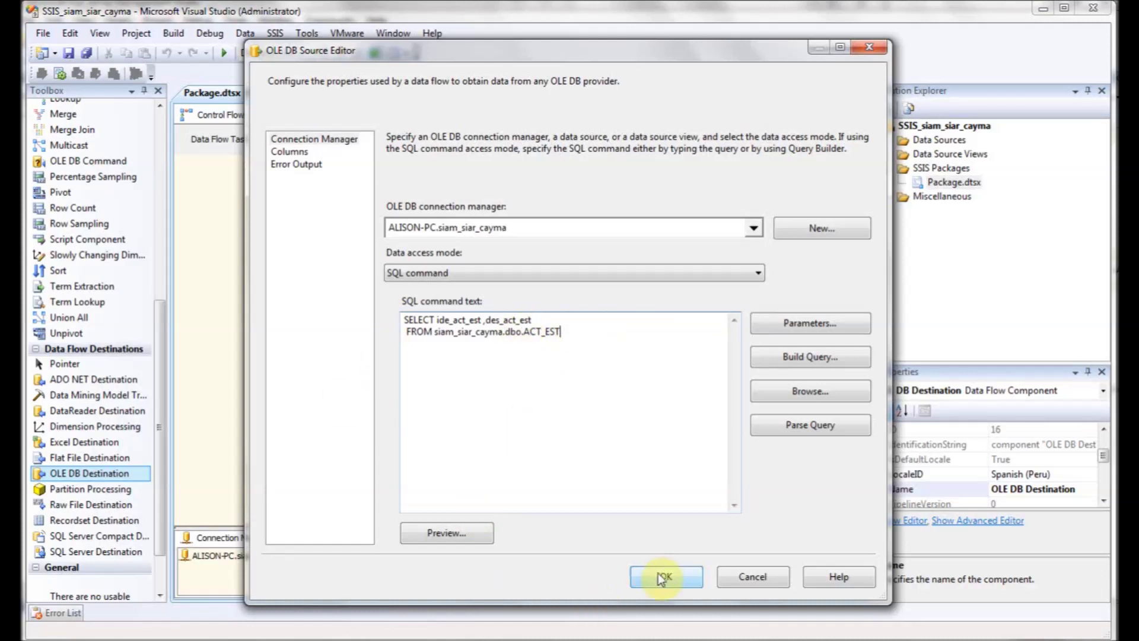
{"action": "left_click", "coordinate": [463, 536]}
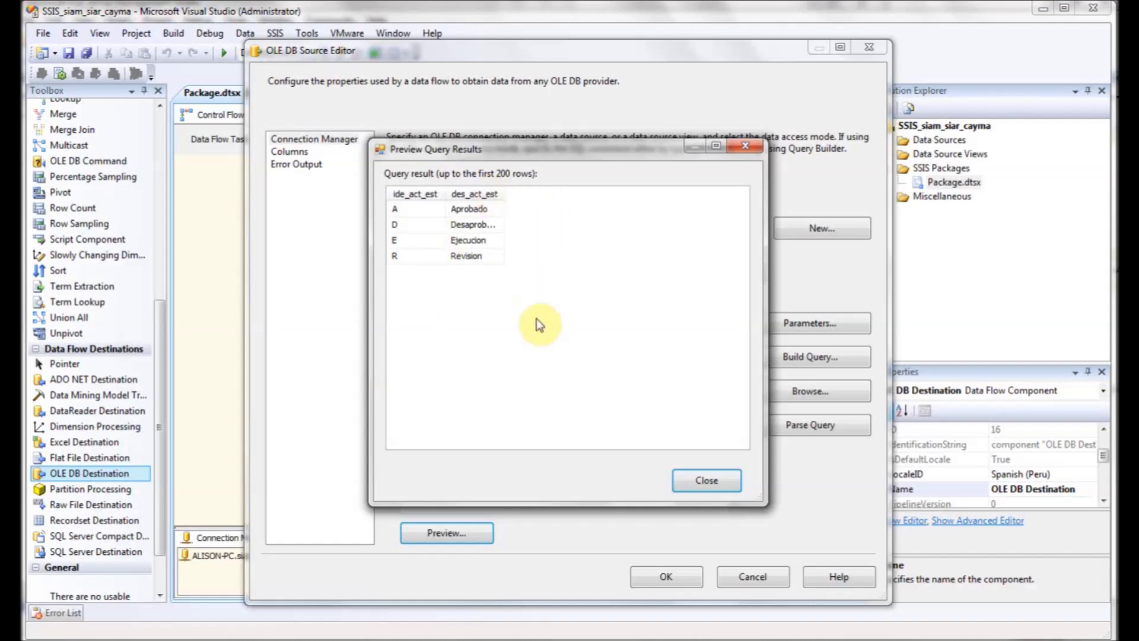
Close the query preview and confirm the OLE DB Source's settings.
{"action": "left_click", "coordinate": [707, 480]}
{"action": "left_click", "coordinate": [670, 578]}
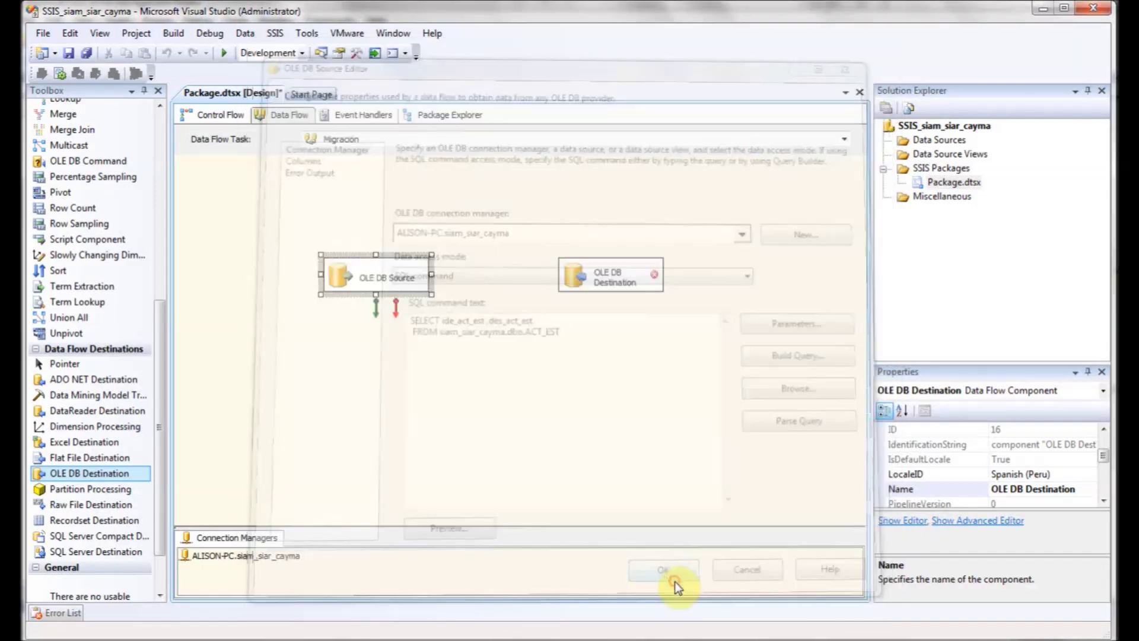
{"action": "left_click", "coordinate": [460, 399]}
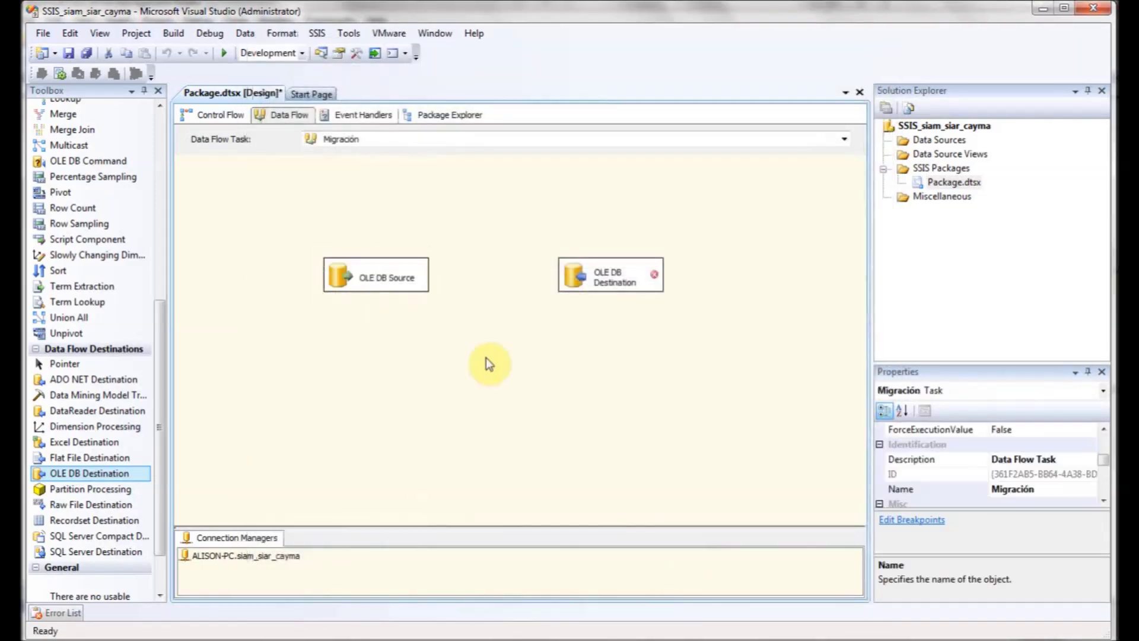
Rename the OLE DB Destination component in the data flow as DIM_EST.
{"action": "left_click", "coordinate": [608, 277]}
{"action": "left_click", "coordinate": [616, 278]}
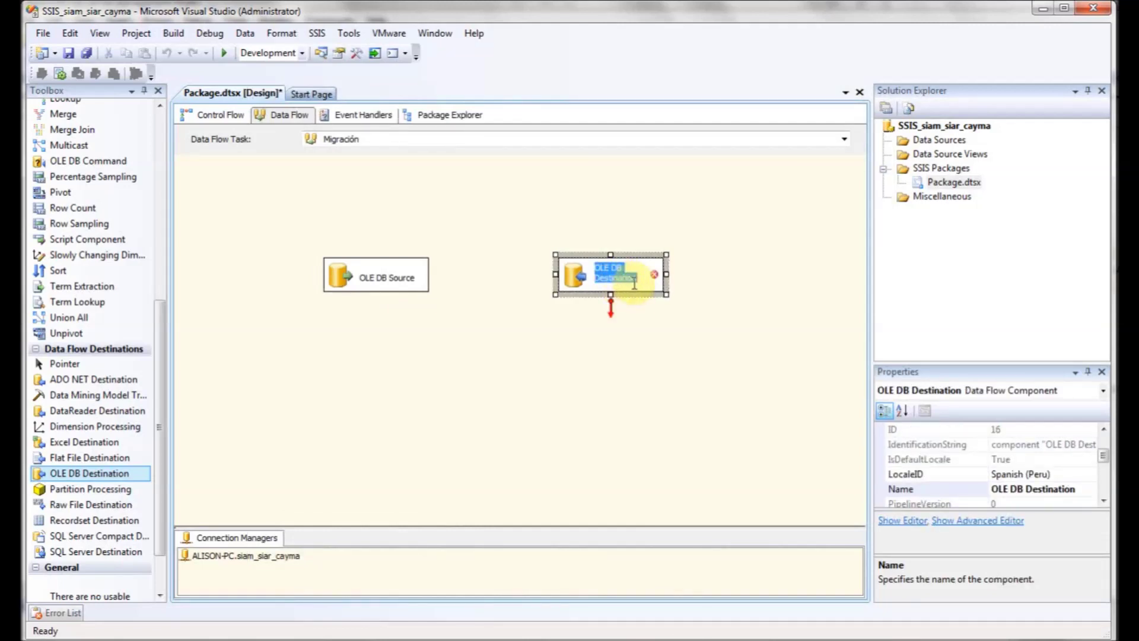
{"action": "type", "text": "DIM"}
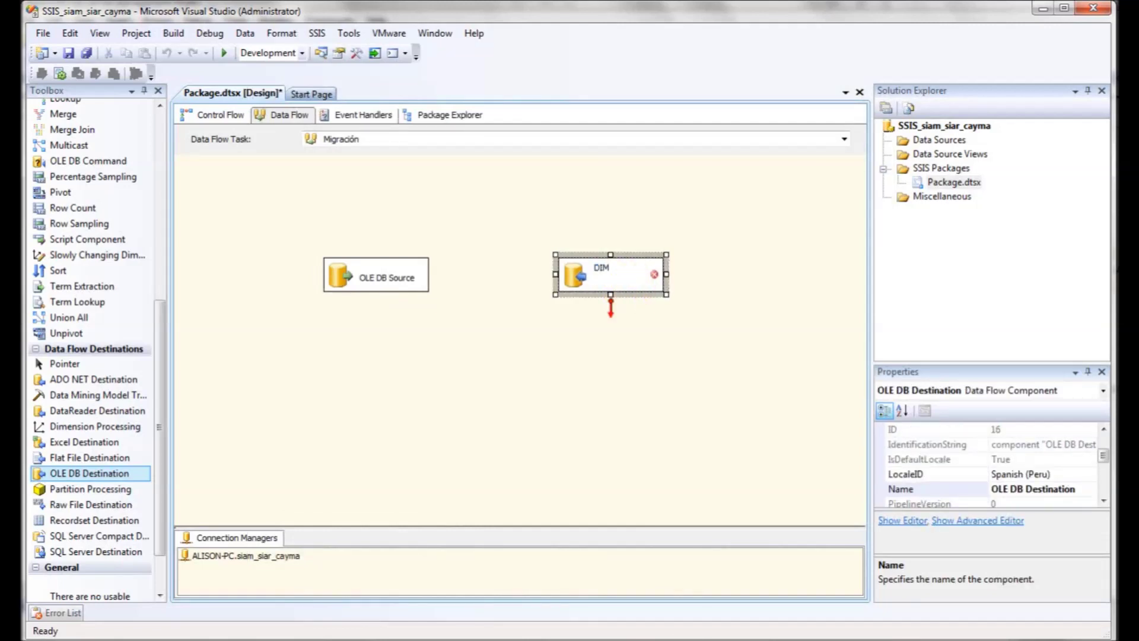
{"action": "type", "text": "_EST"}
{"action": "left_click", "coordinate": [511, 247]}
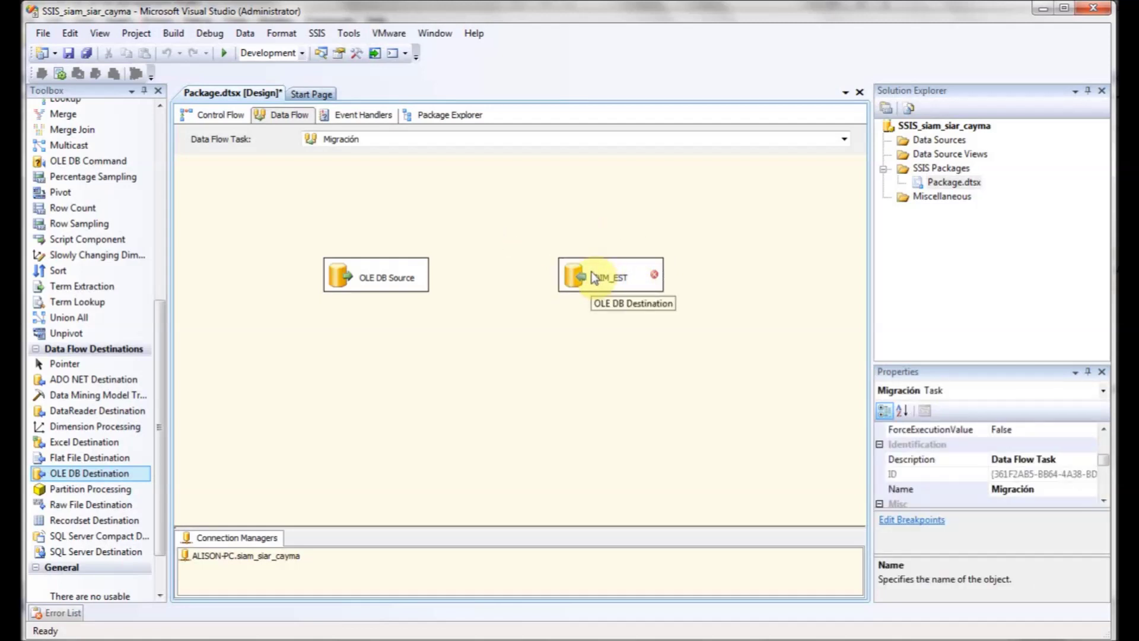
Dismiss the attempt to edit the unconnected DIM_EST destination and link the OLE DB Source's data output to it.
{"action": "double_click", "coordinate": [593, 276]}
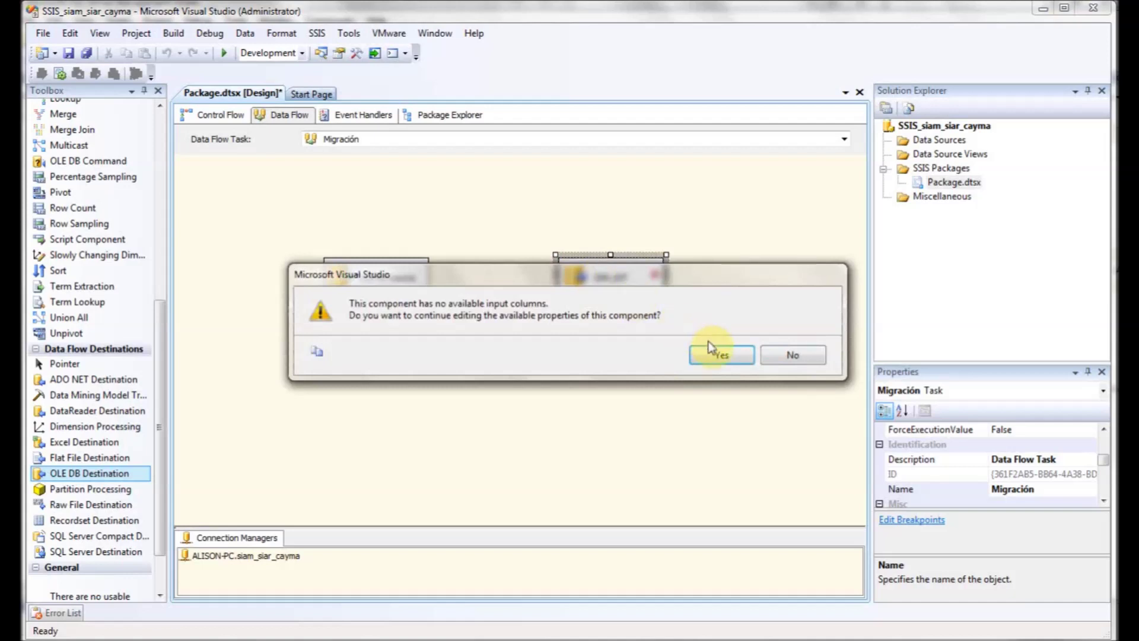
{"action": "left_click", "coordinate": [781, 353]}
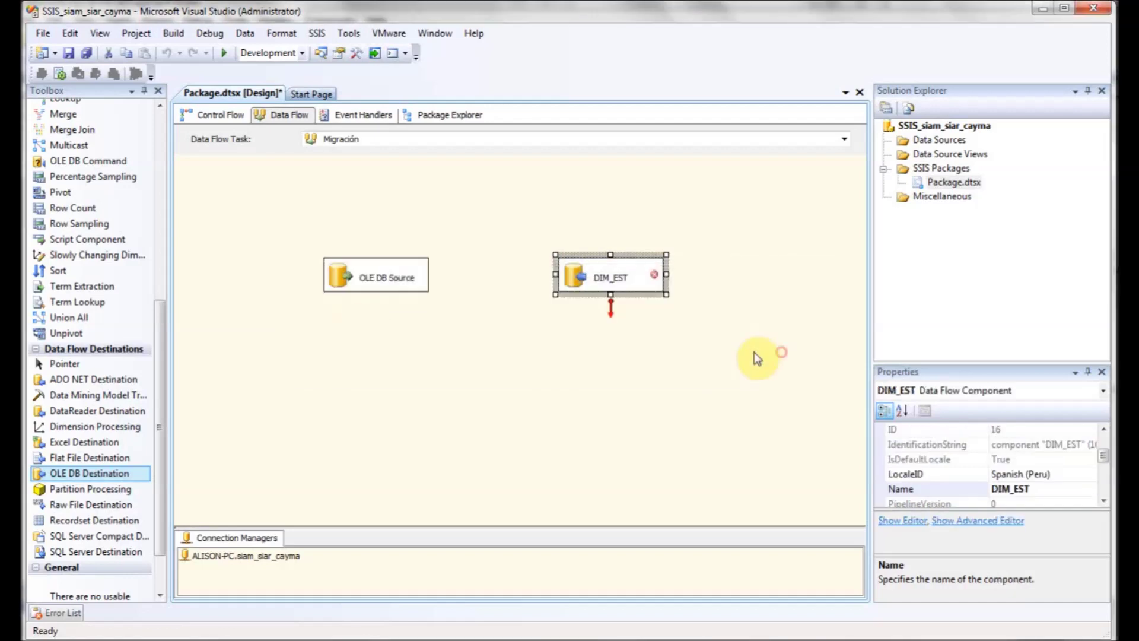
{"action": "left_click", "coordinate": [415, 283]}
{"action": "left_click_drag", "start_coordinate": [374, 314], "coordinate": [569, 274]}
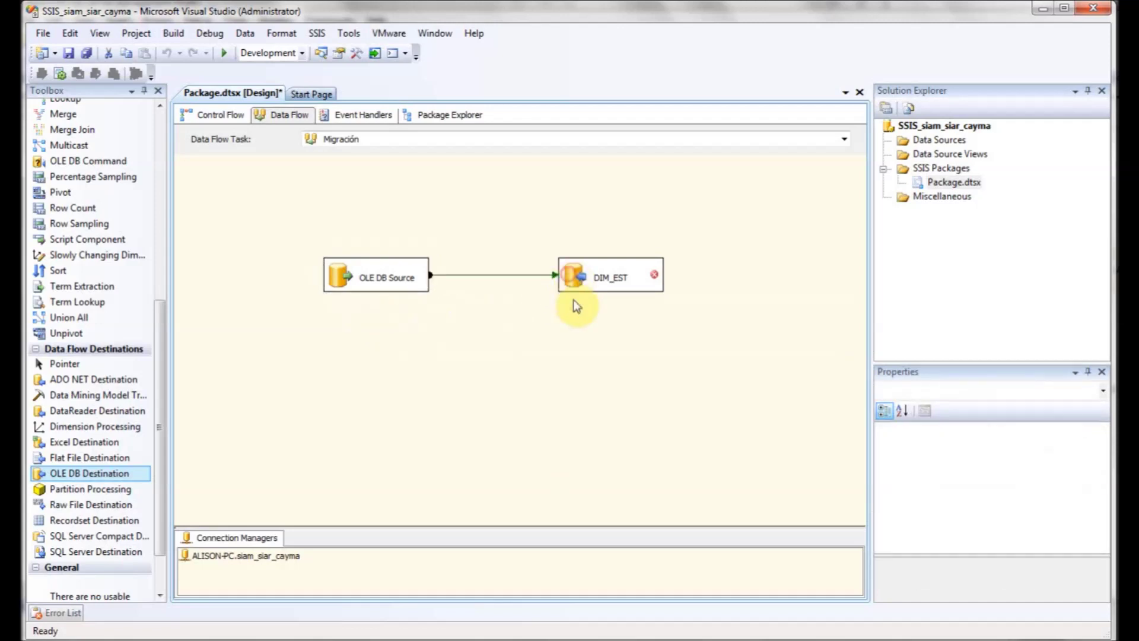
Edit the DIM_EST destination and give it a connection manager based on the ALISON-PC.siam_siar_dimensional data connection.
{"action": "left_click", "coordinate": [595, 277]}
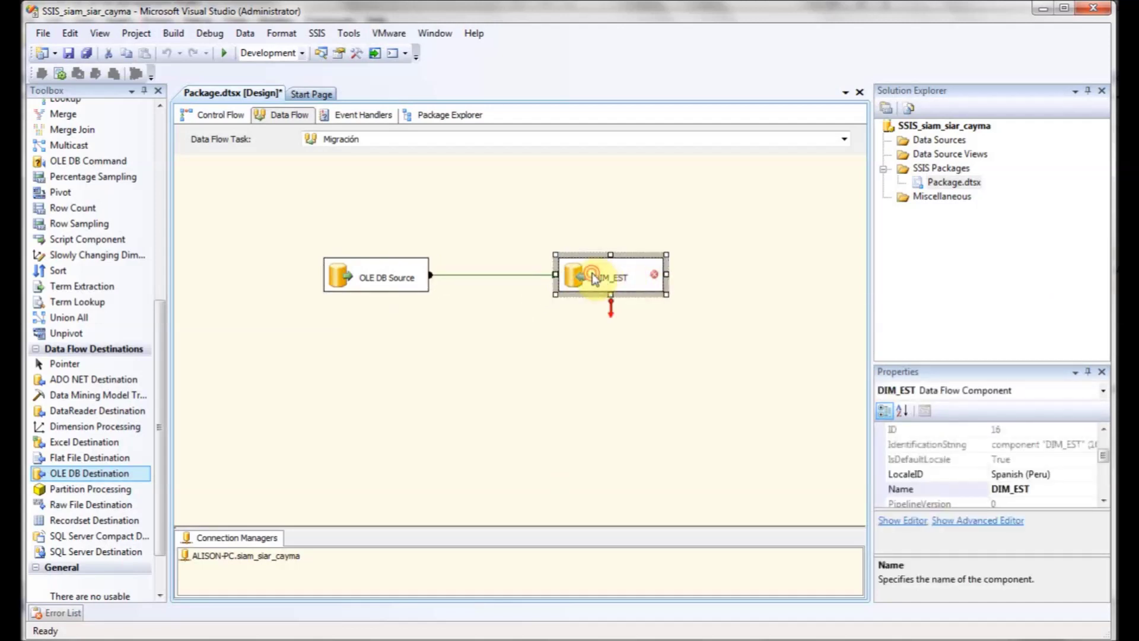
{"action": "double_click", "coordinate": [592, 274]}
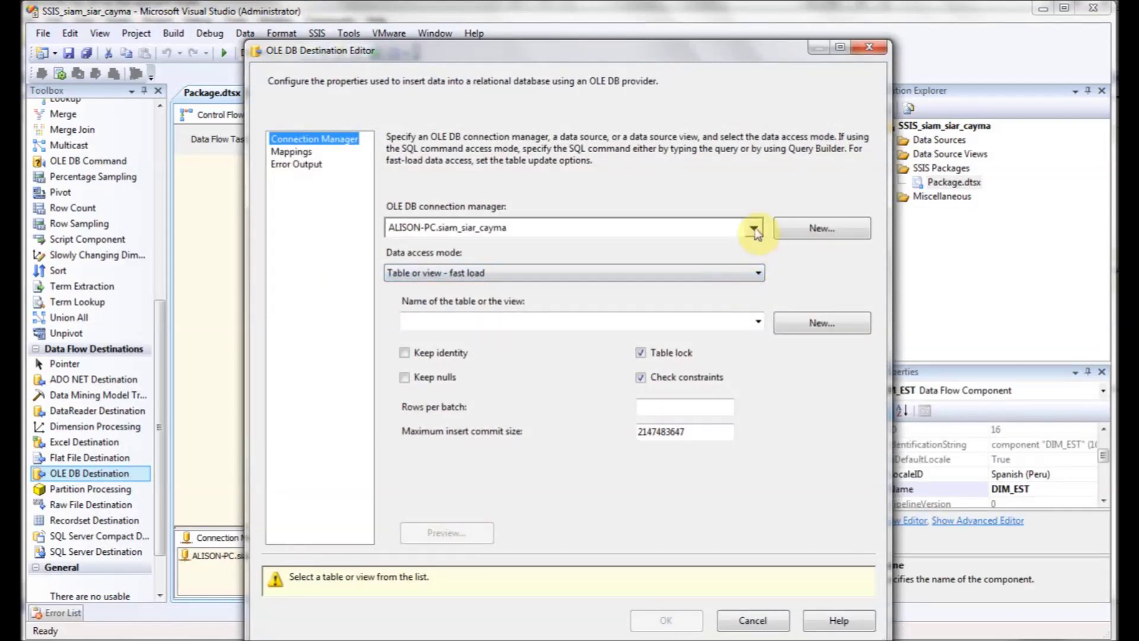
{"action": "left_click", "coordinate": [808, 228]}
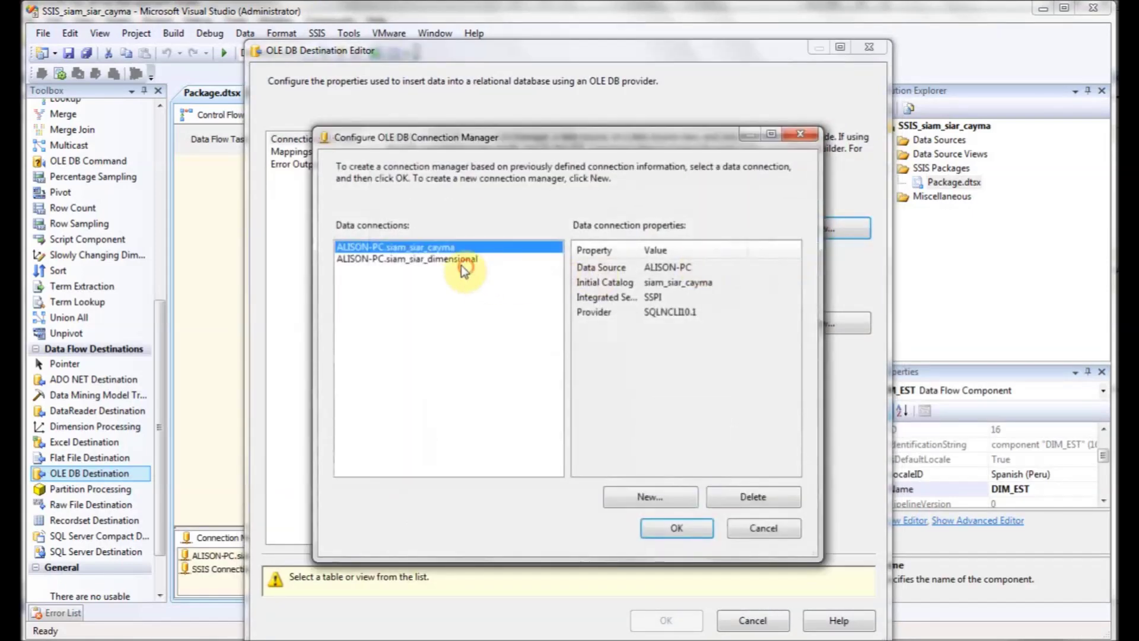
{"action": "left_click", "coordinate": [460, 261]}
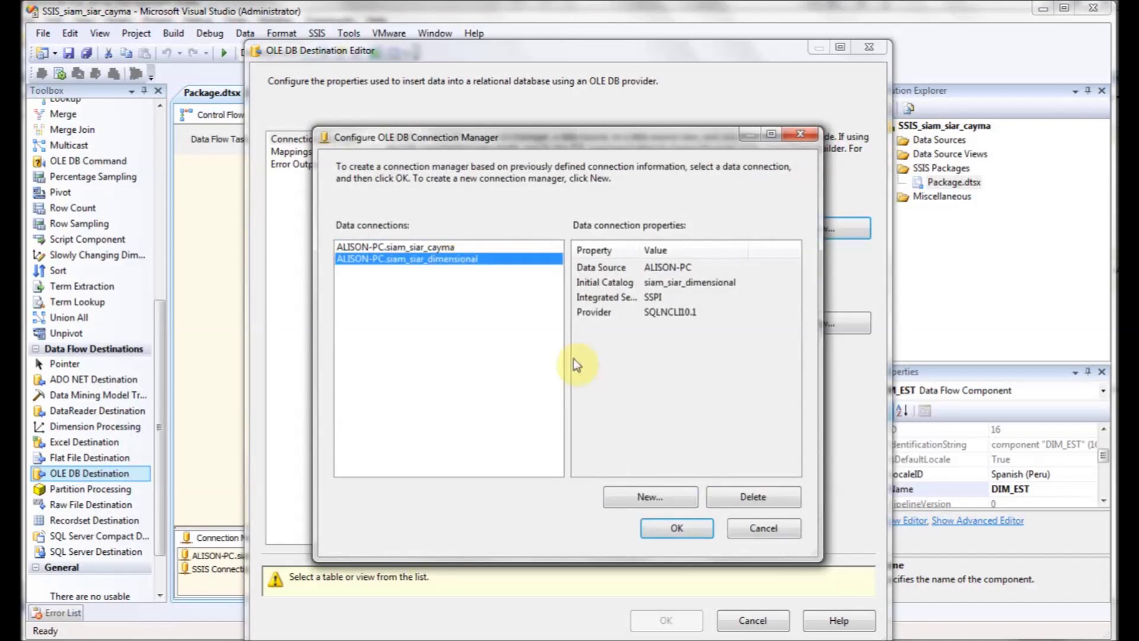
{"action": "left_click", "coordinate": [673, 529]}
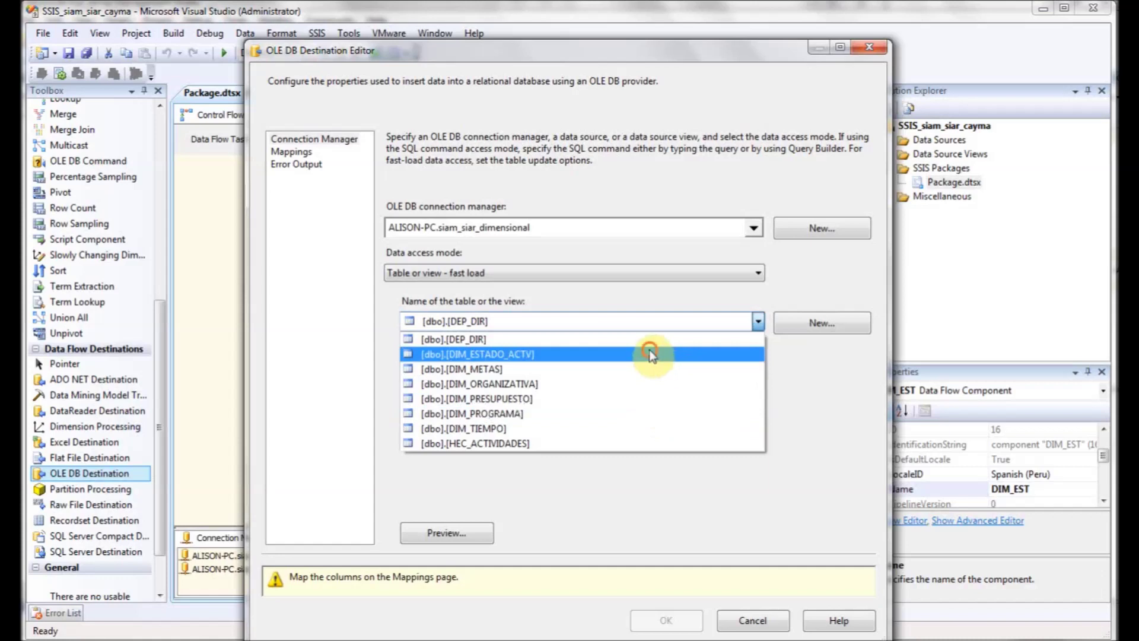
Choose [dbo].[DIM_ESTADO_ACTV] as the DIM_EST destination table and accept the column mappings for ide_act_est and des_act_est.
{"action": "left_click", "coordinate": [651, 354]}
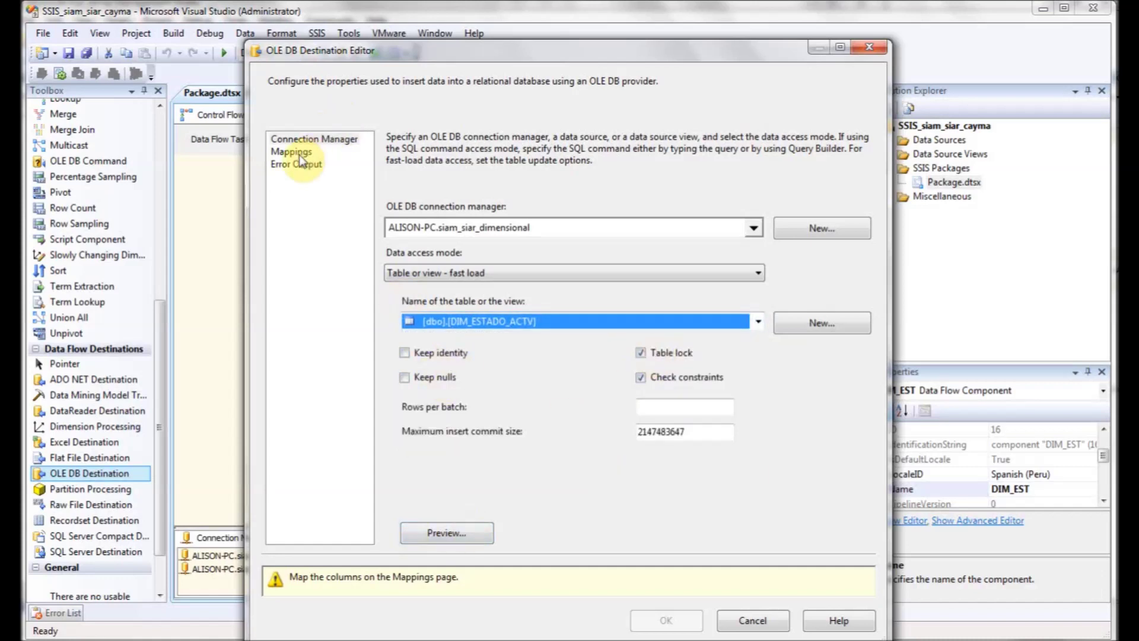
{"action": "left_click_drag", "start_coordinate": [427, 48], "coordinate": [428, 36]}
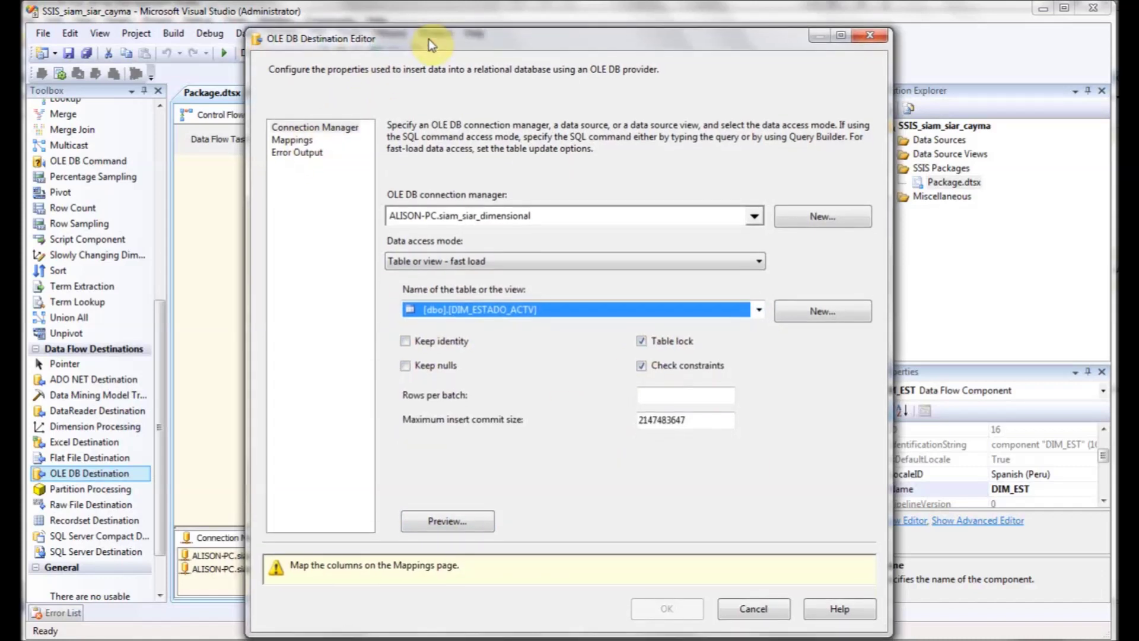
{"action": "left_click", "coordinate": [293, 139]}
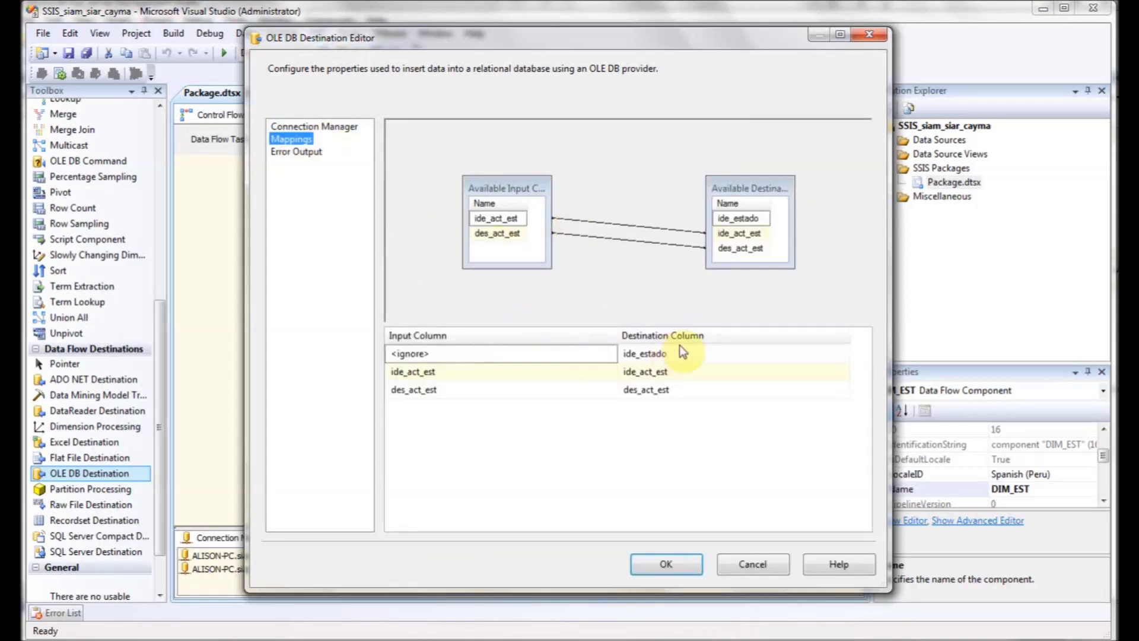
{"action": "left_click", "coordinate": [666, 565]}
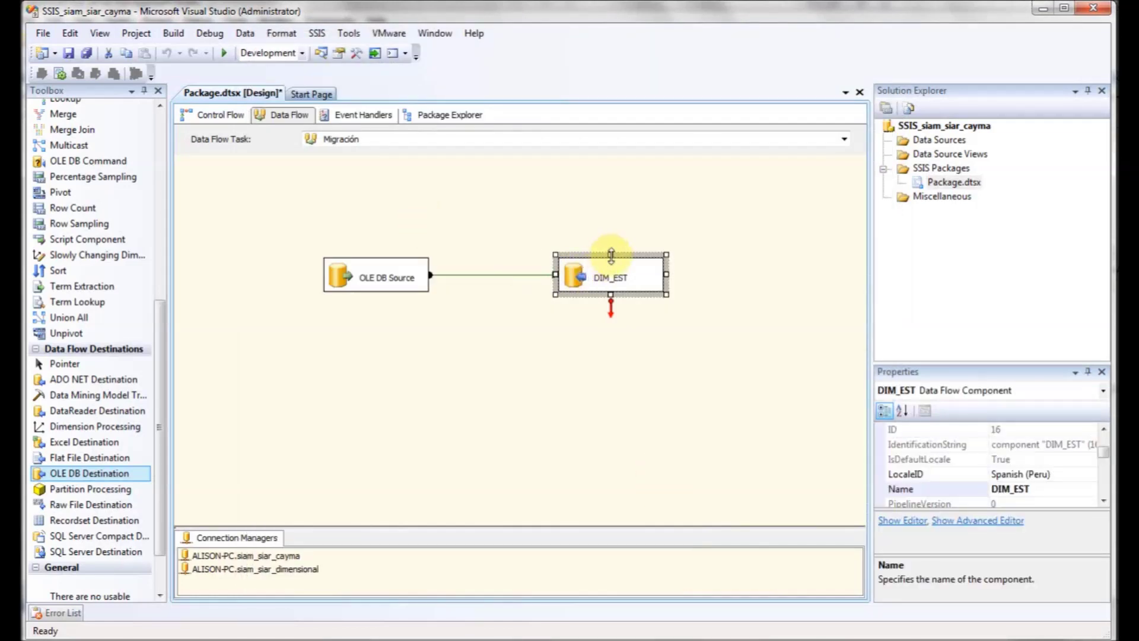
Shift the DIM_EST and OLE DB Source components slightly in the data flow and run the package.
{"action": "left_click_drag", "start_coordinate": [617, 255], "coordinate": [601, 259]}
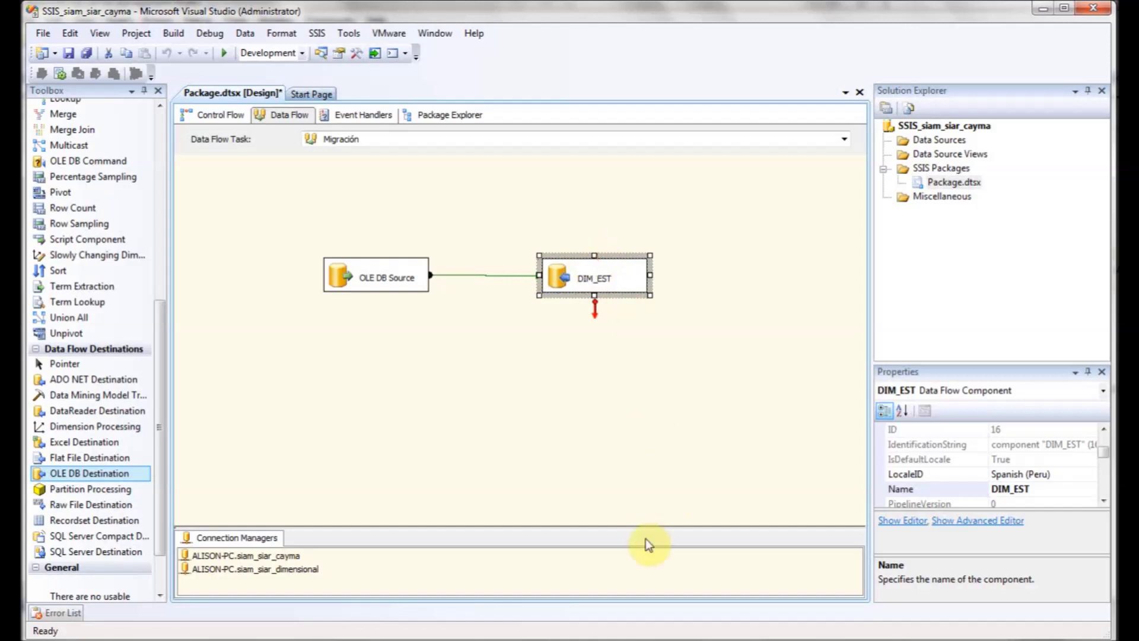
{"action": "left_click_drag", "start_coordinate": [351, 269], "coordinate": [344, 272]}
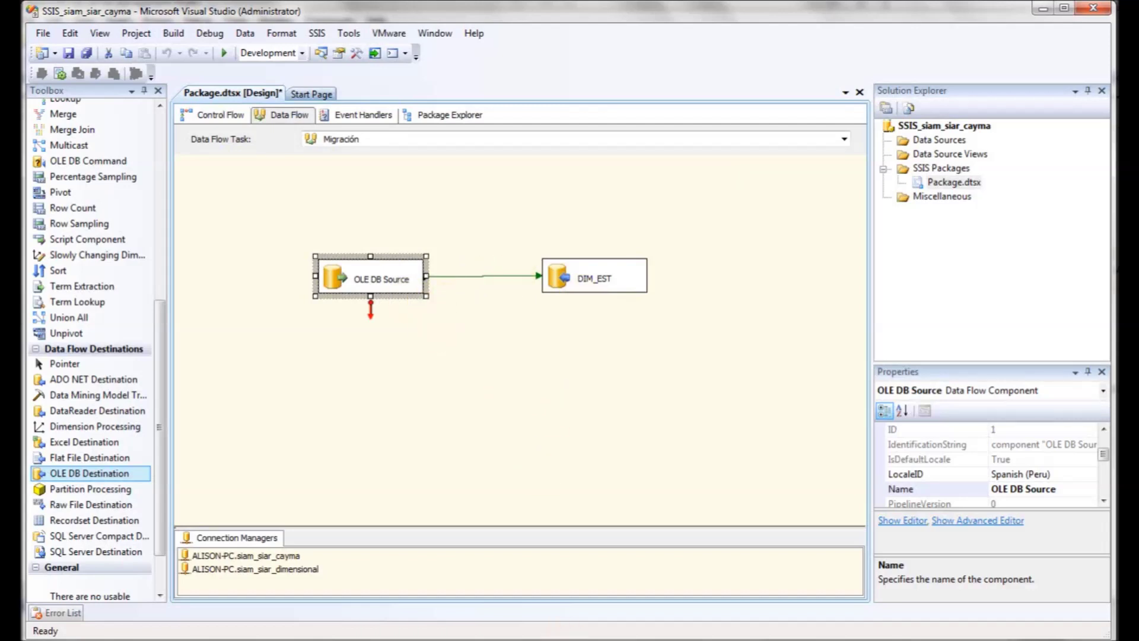
{"action": "key", "text": "F5"}
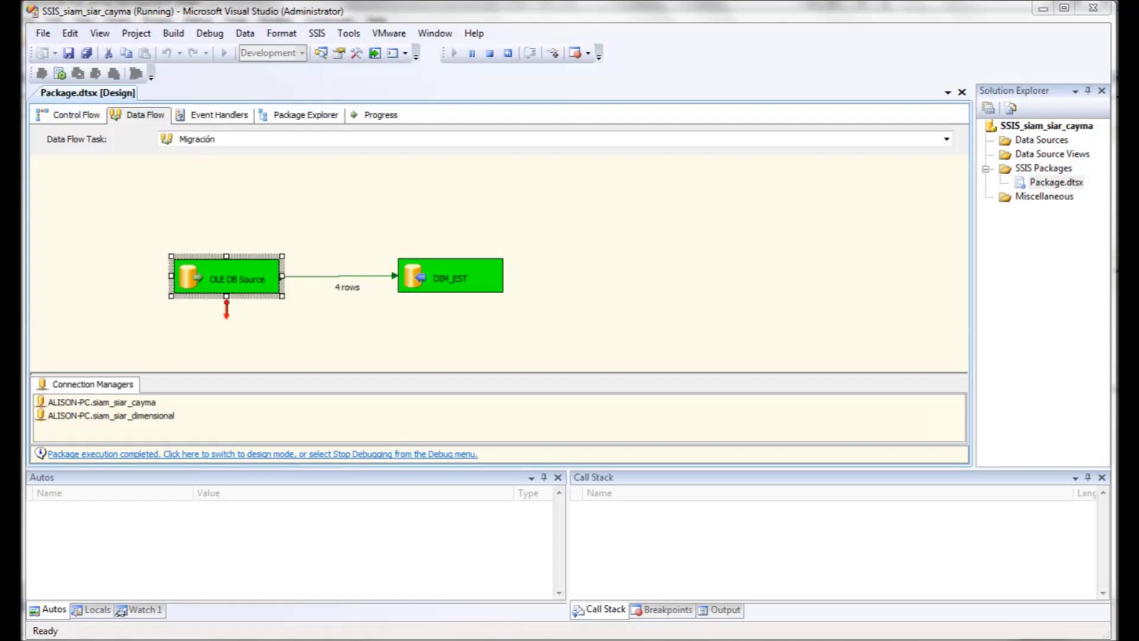
Switch to SQL Server Management Studio and query the top 1000 rows of siam_siar_dimensional's dbo.DIM_ESTADO_ACTV table.
{"action": "key", "text": "alt+Tab"}
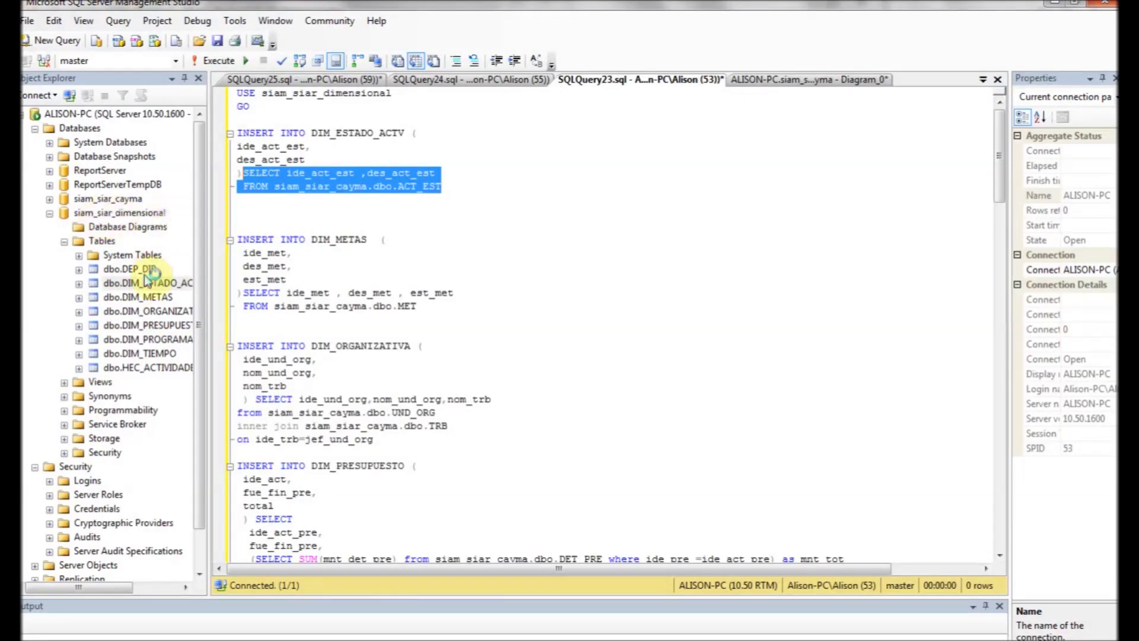
{"action": "left_click", "coordinate": [151, 285]}
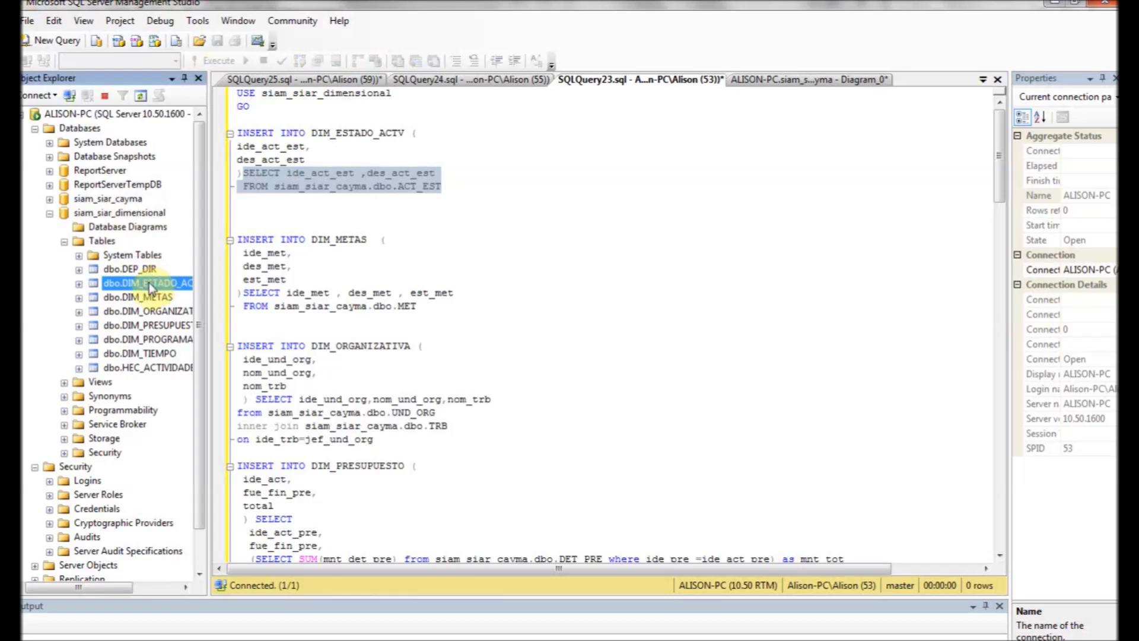
{"action": "right_click", "coordinate": [148, 282]}
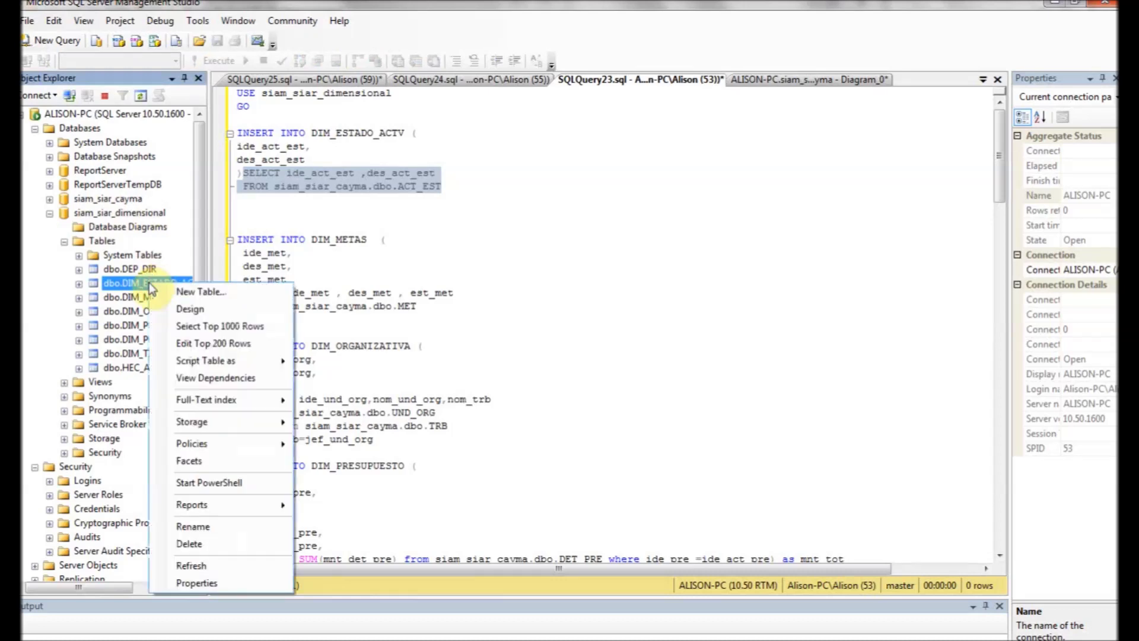
{"action": "left_click", "coordinate": [215, 326]}
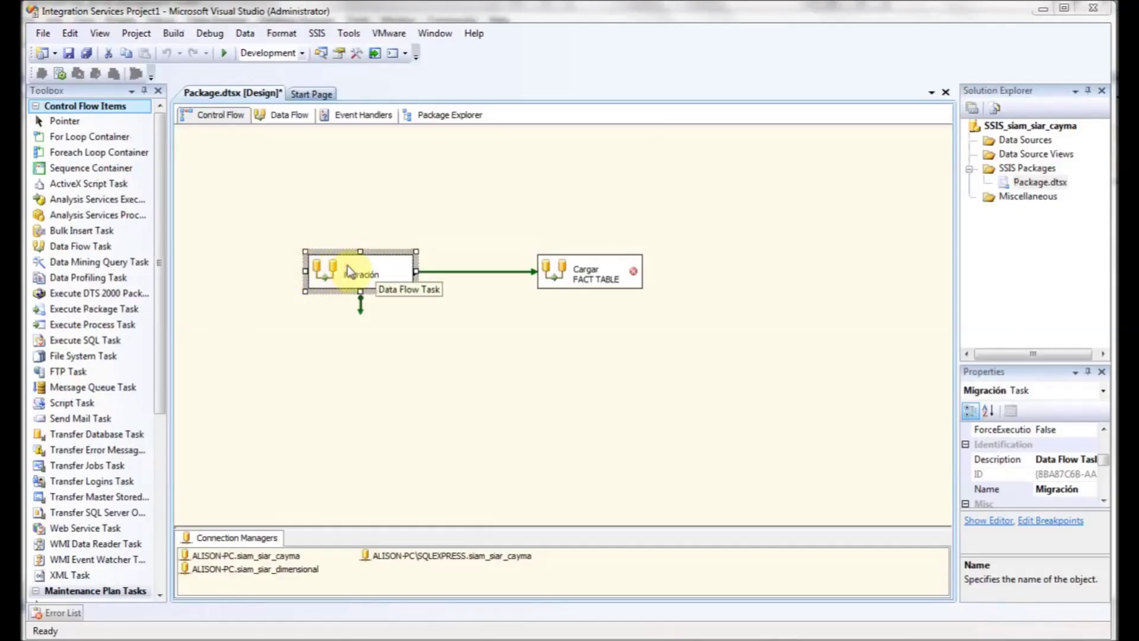
In Visual Studio, open the Migración data flow's Data Conversion component and include nom_dia and nom_mes as its input columns.
{"action": "double_click", "coordinate": [349, 271]}
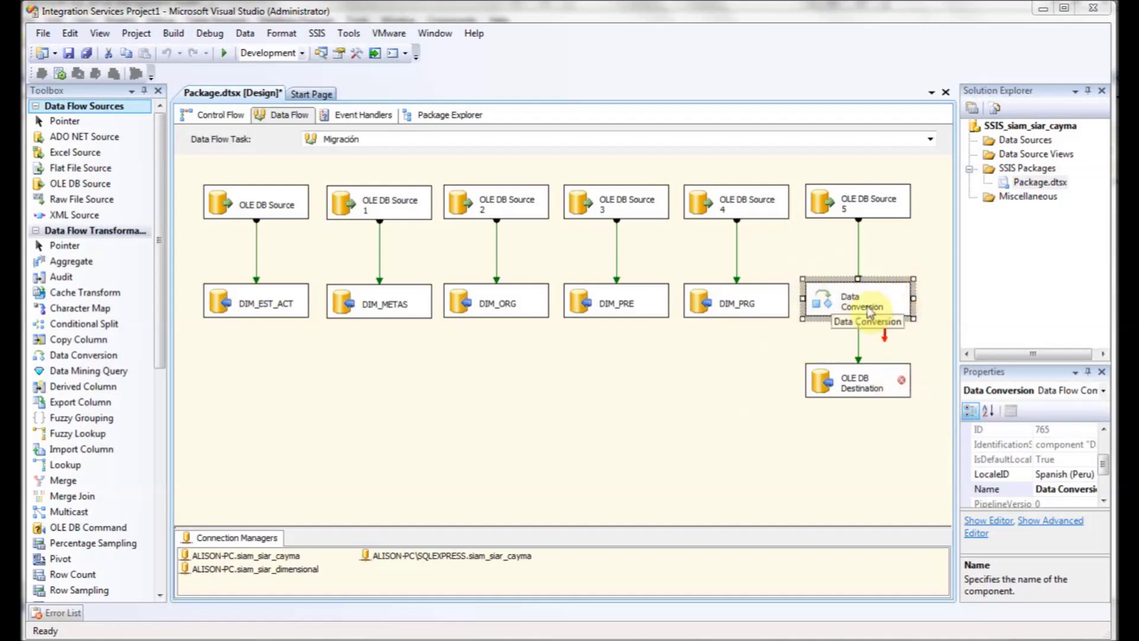
{"action": "left_click", "coordinate": [849, 298]}
{"action": "left_click", "coordinate": [848, 293]}
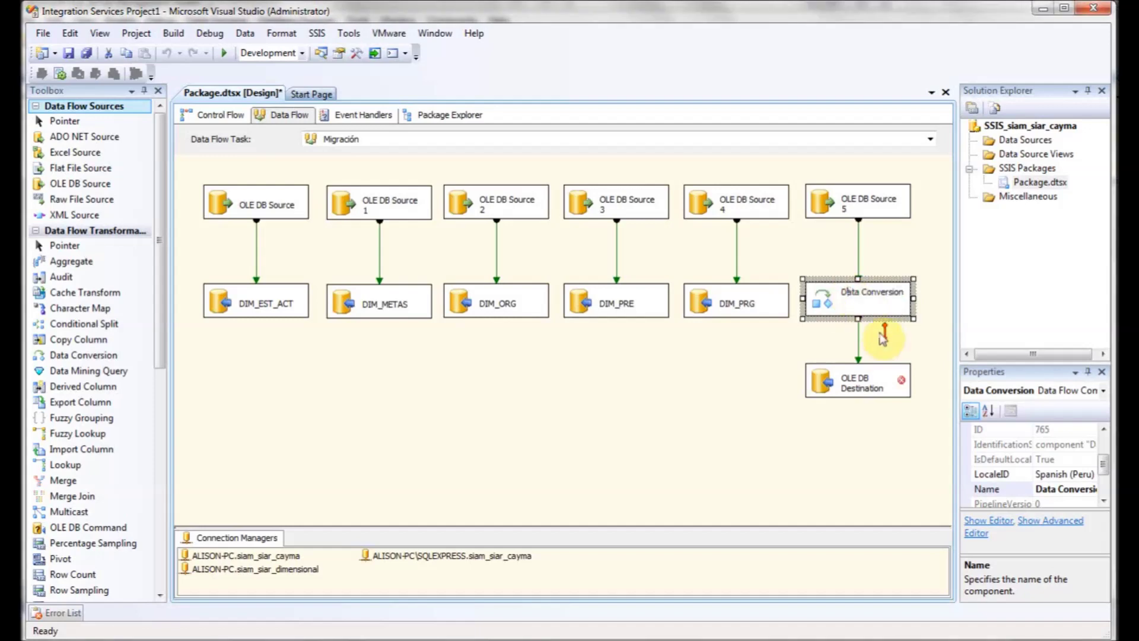
{"action": "double_click", "coordinate": [825, 305]}
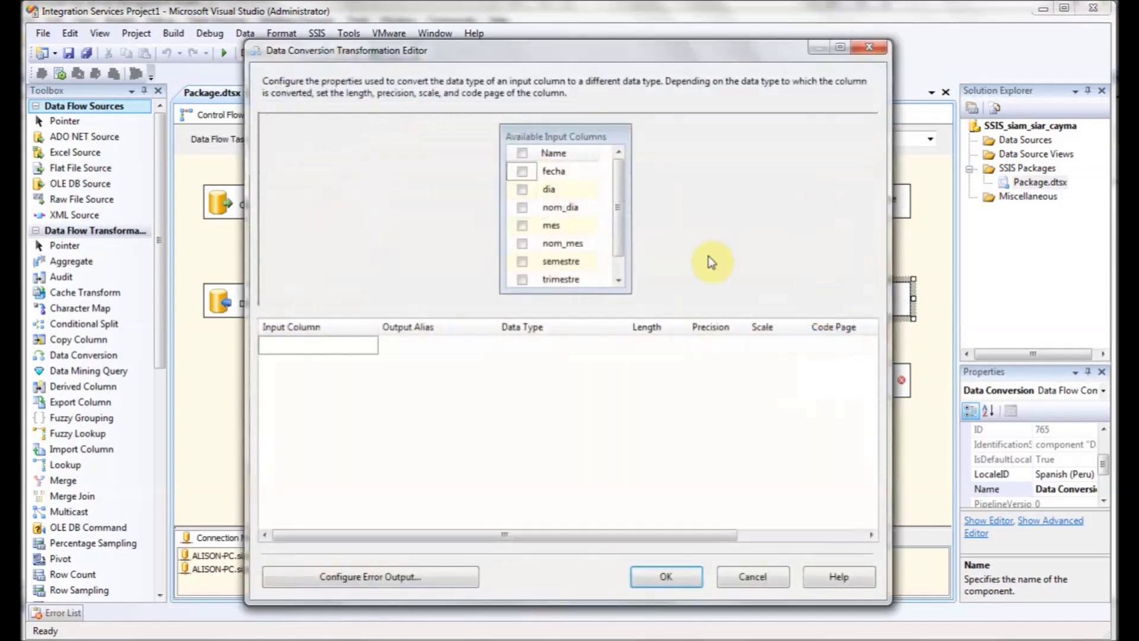
{"action": "left_click", "coordinate": [522, 208]}
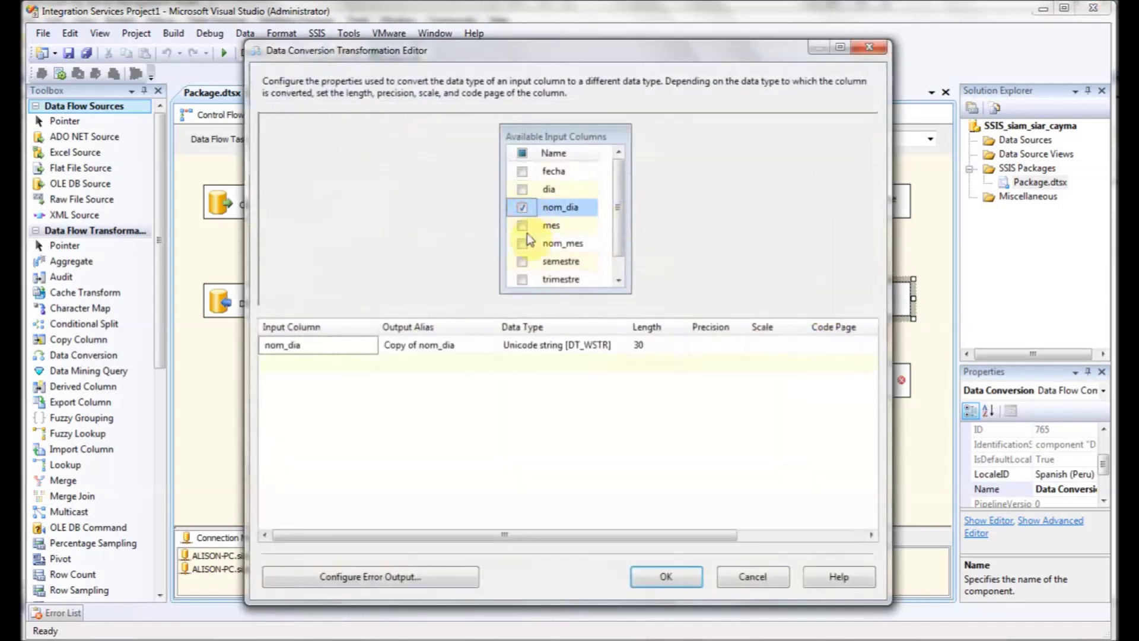
{"action": "left_click_drag", "start_coordinate": [617, 215], "coordinate": [618, 240]}
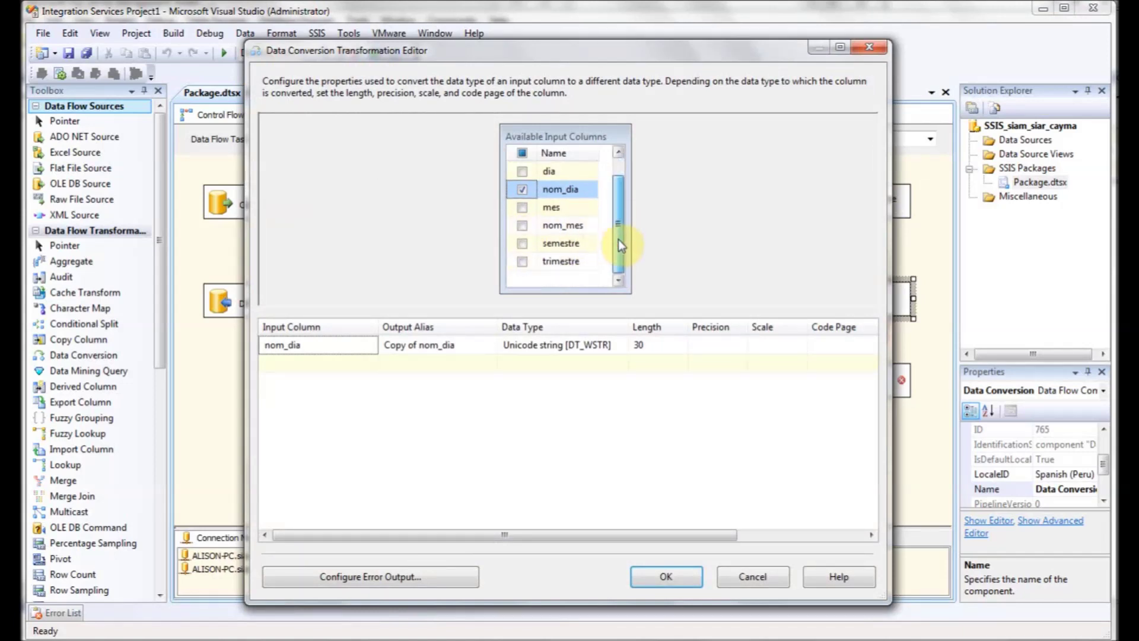
{"action": "left_click", "coordinate": [522, 226]}
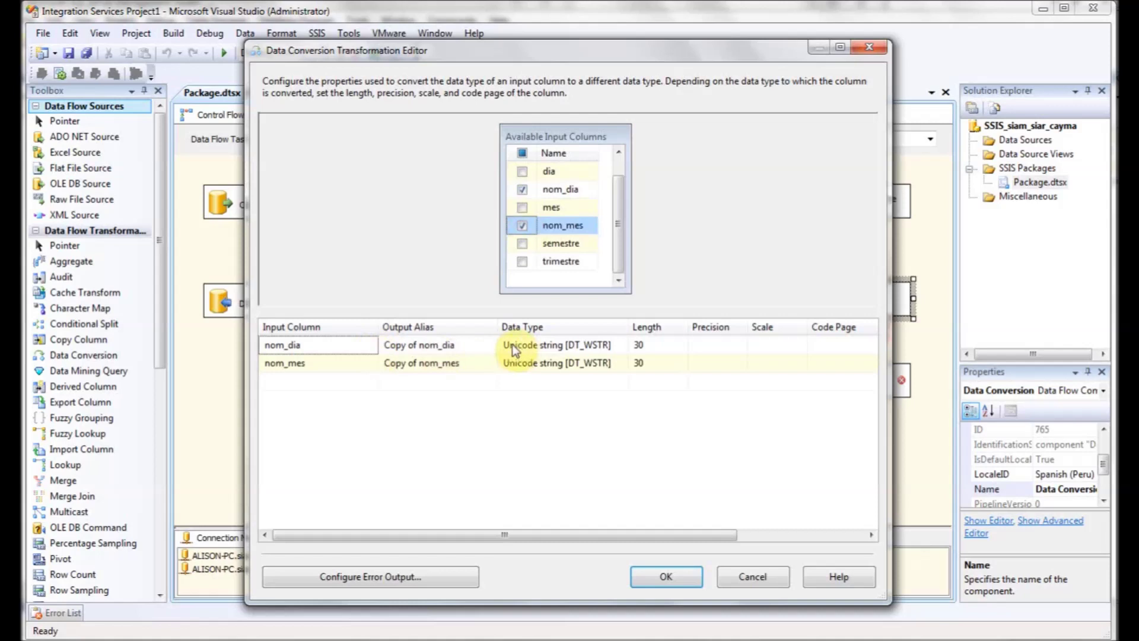
Set the Data Conversion output aliases to Cnom_dia for nom_dia and Cnom_mes for nom_mes.
{"action": "left_click", "coordinate": [425, 347]}
{"action": "left_click", "coordinate": [409, 345]}
{"action": "left_click_drag", "start_coordinate": [419, 345], "coordinate": [387, 344]}
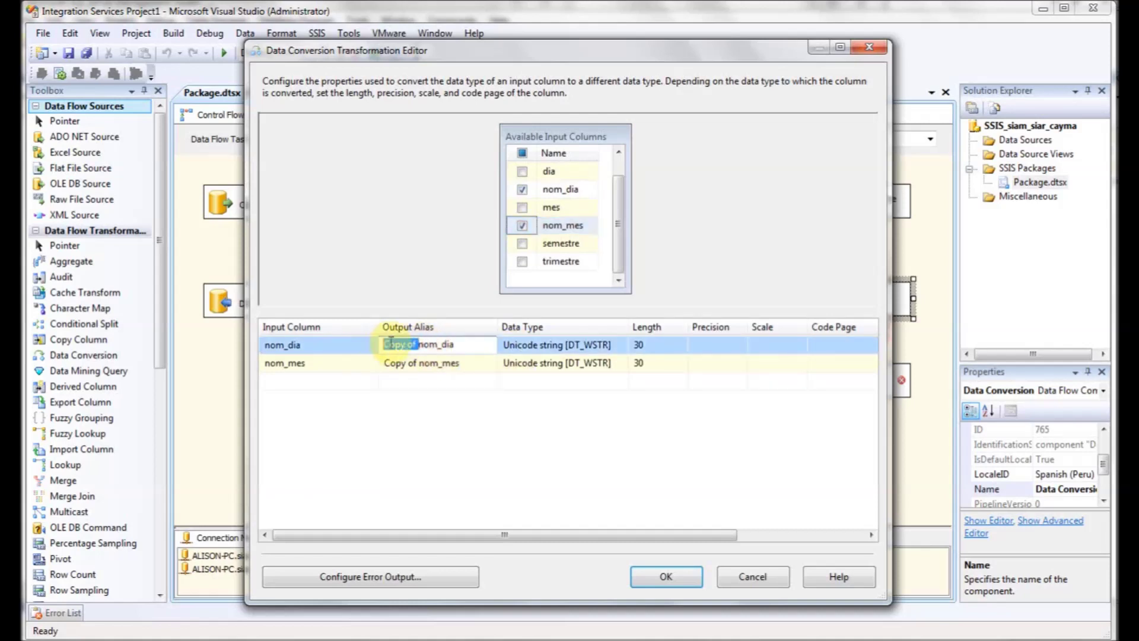
{"action": "type", "text": "C"}
{"action": "left_click", "coordinate": [436, 362]}
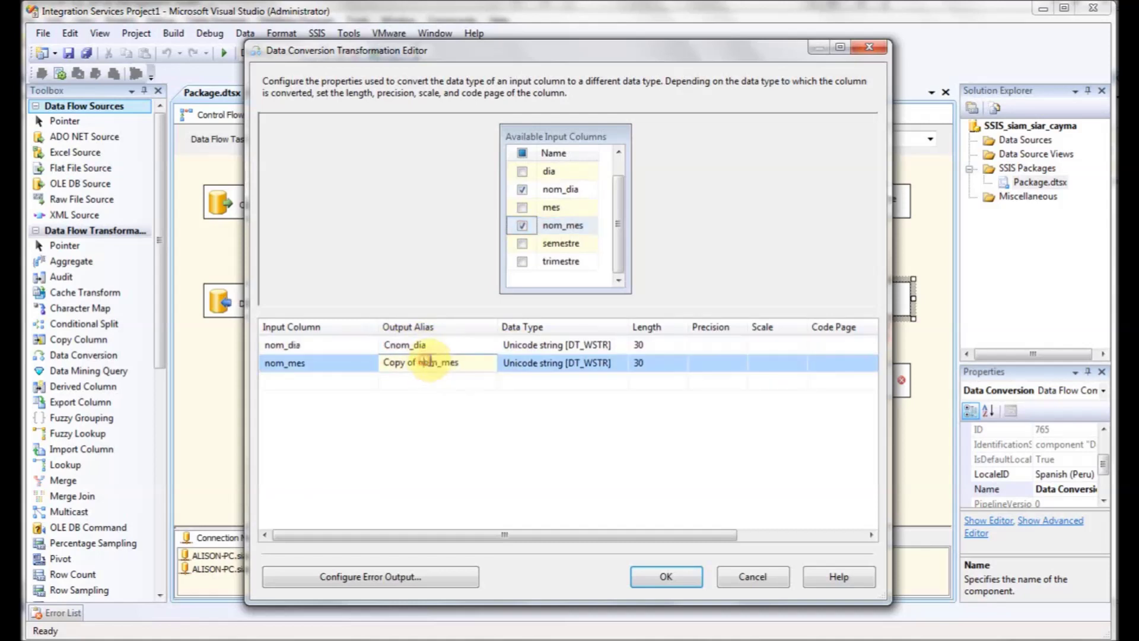
{"action": "left_click_drag", "start_coordinate": [415, 362], "coordinate": [387, 362]}
{"action": "type", "text": "C"}
{"action": "key", "text": "Delete"}
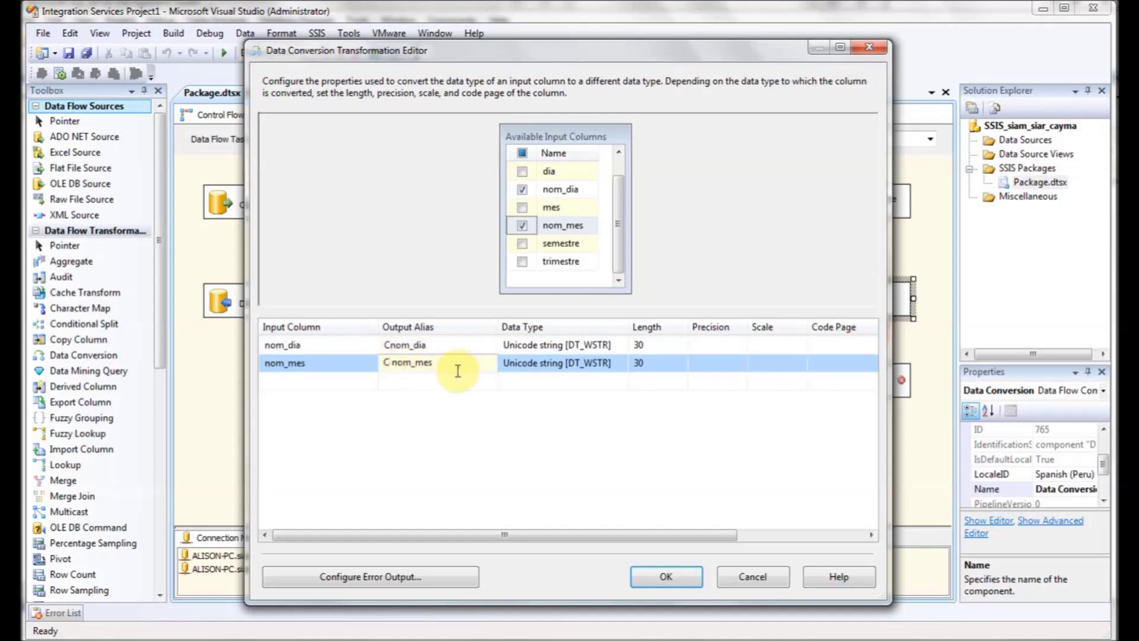
{"action": "left_click", "coordinate": [461, 378]}
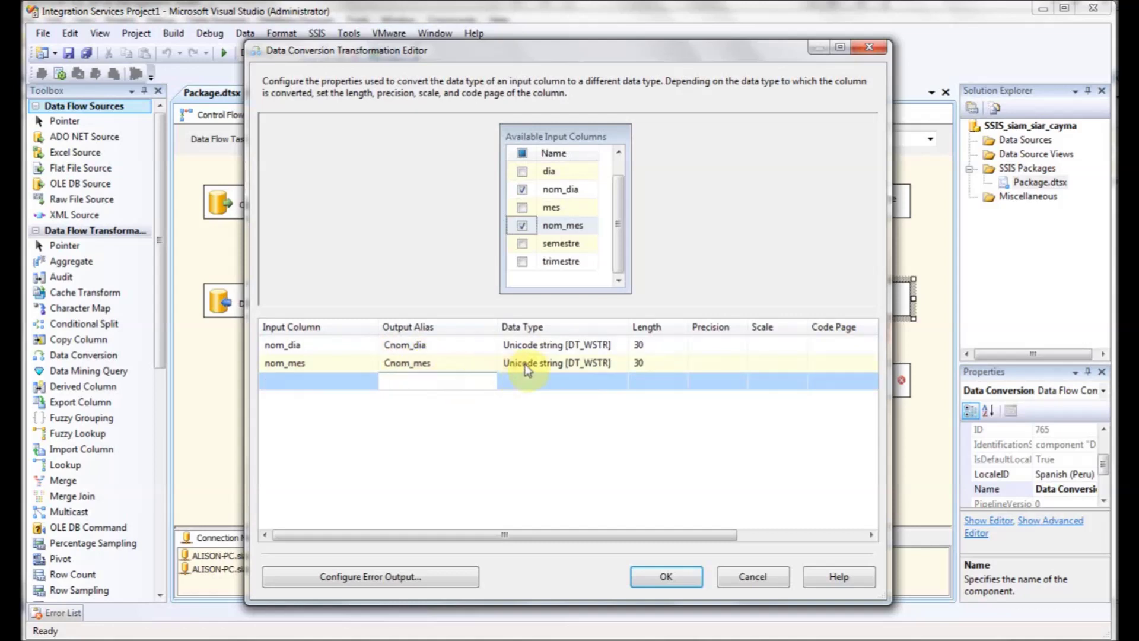
Set the data type of both converted columns, nom_dia and nom_mes, to string [DT_STR].
{"action": "left_click", "coordinate": [571, 344]}
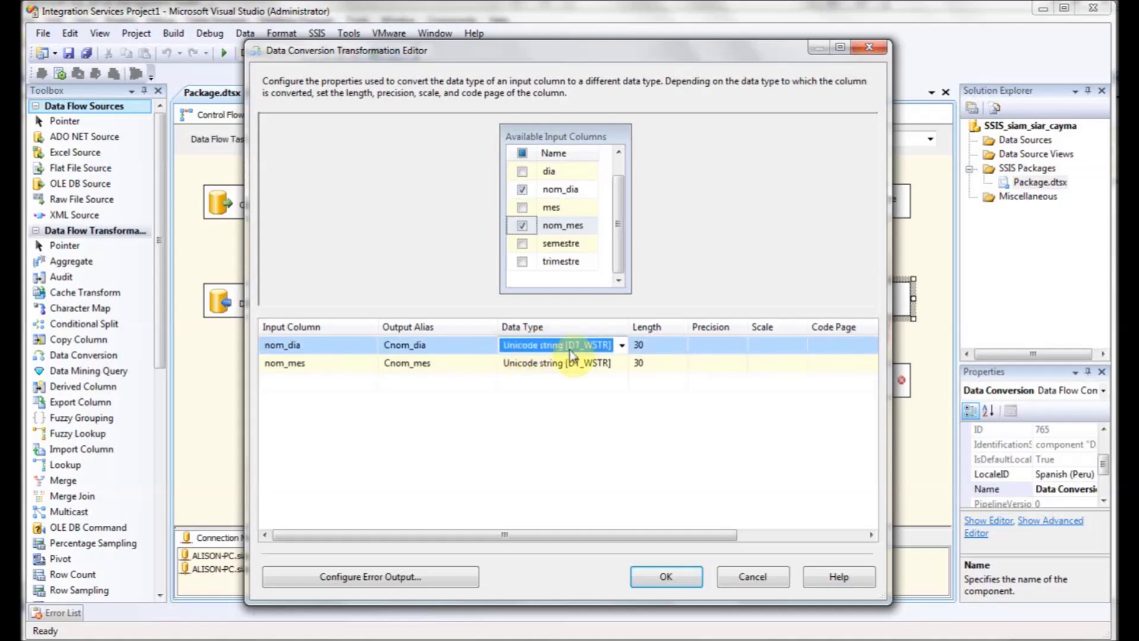
{"action": "left_click", "coordinate": [620, 344]}
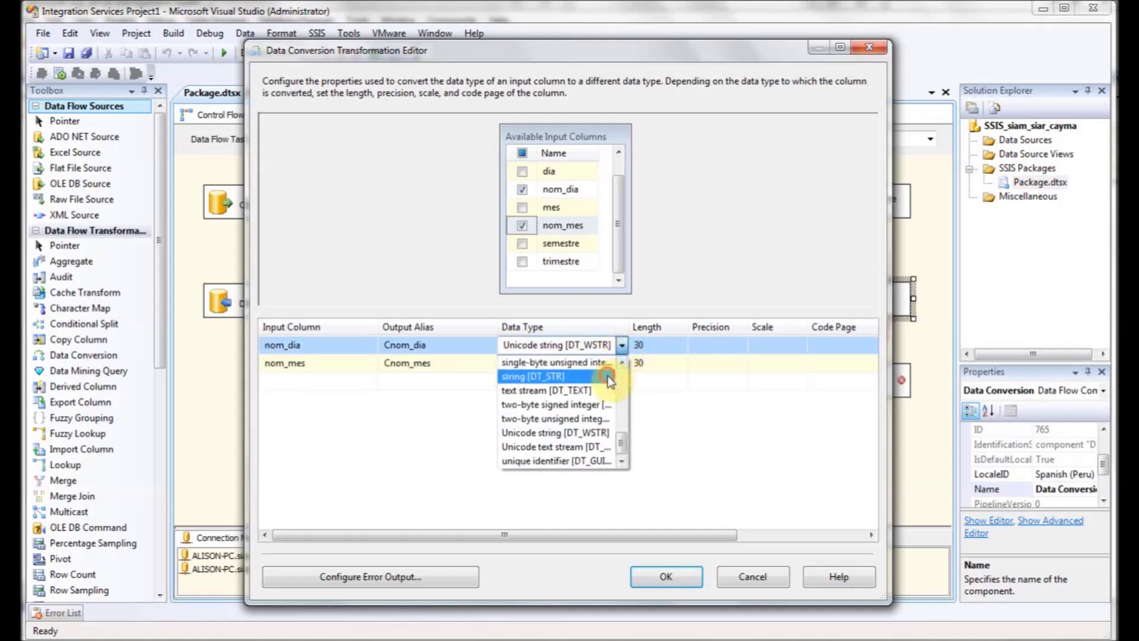
{"action": "left_click", "coordinate": [609, 378]}
{"action": "left_click", "coordinate": [619, 363]}
{"action": "left_click", "coordinate": [620, 362]}
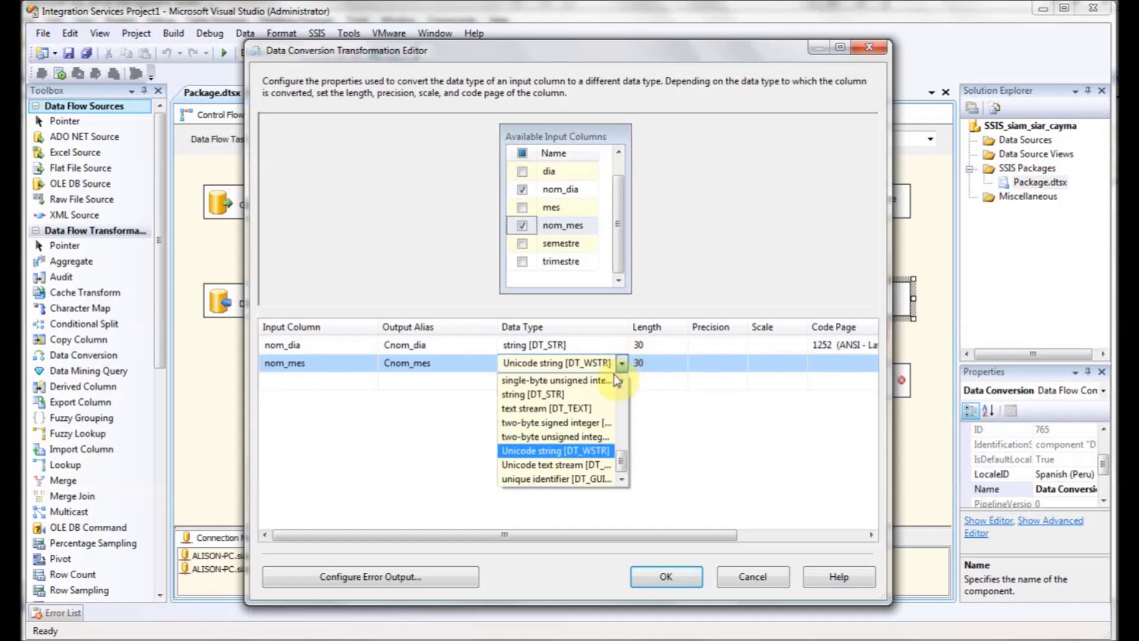
{"action": "left_click", "coordinate": [594, 395]}
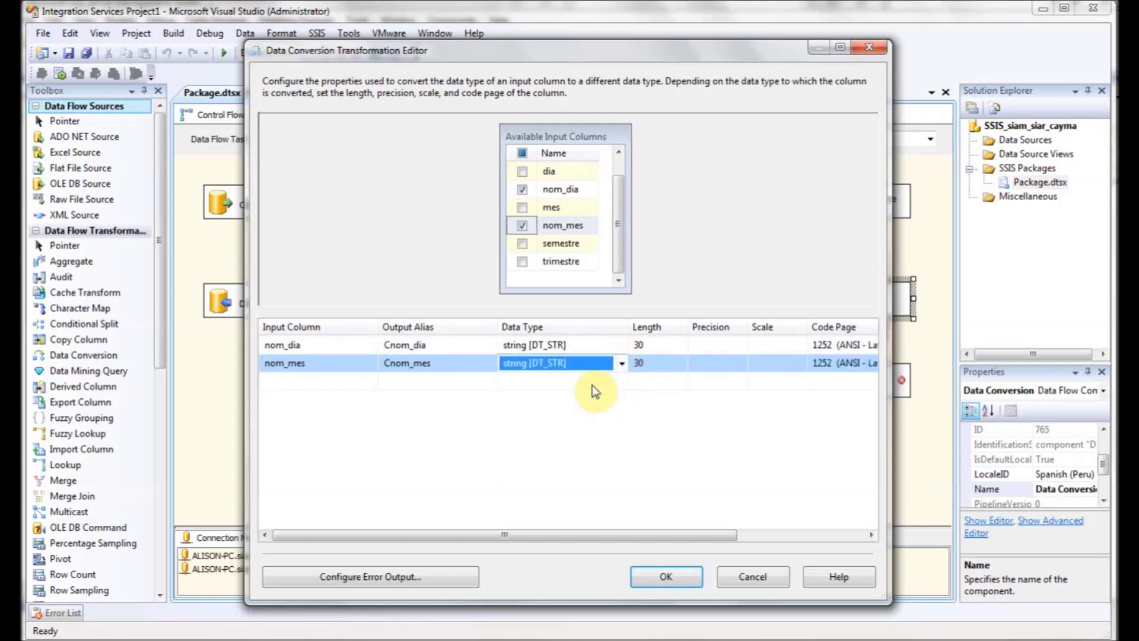
Set the length of the nom_dia and nom_mes conversions to 20 and apply the Data Conversion settings.
{"action": "left_click", "coordinate": [624, 344]}
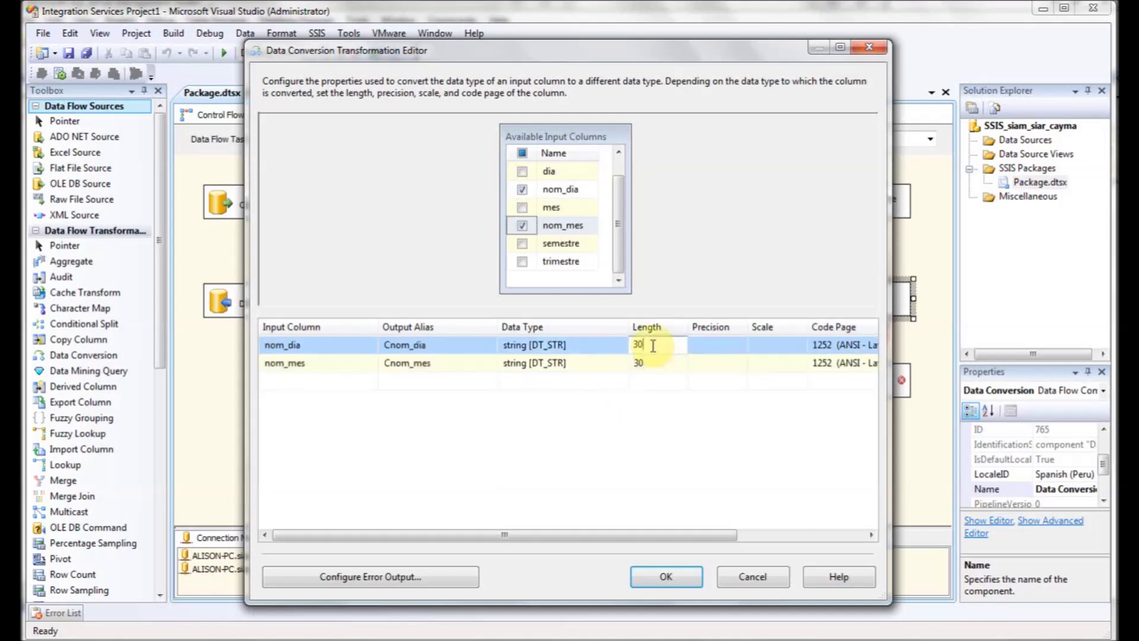
{"action": "type", "text": "20"}
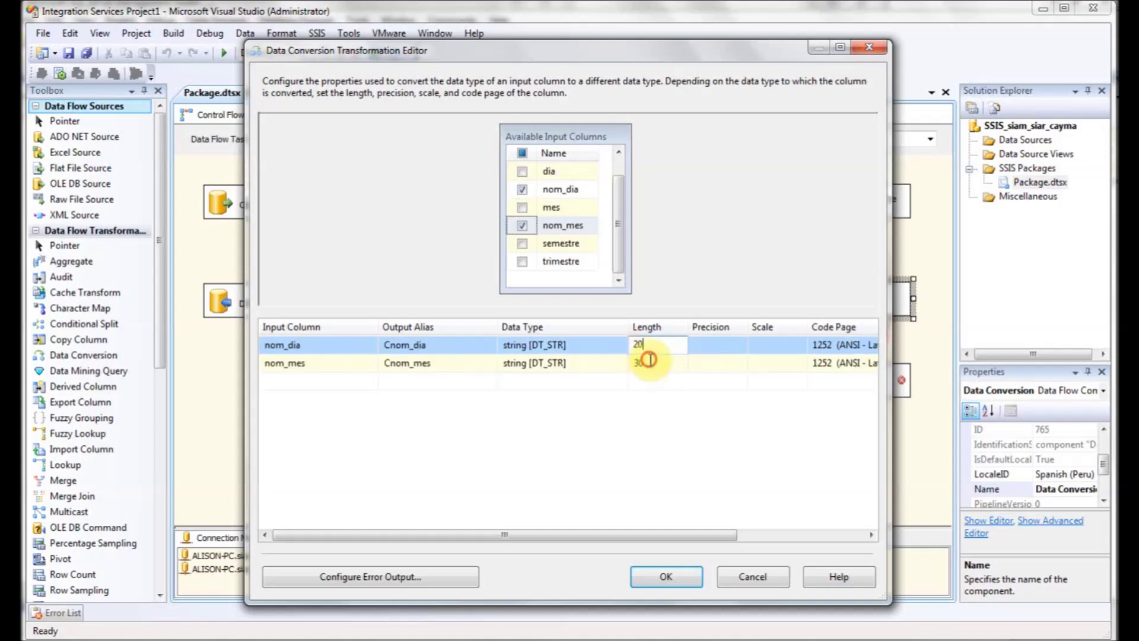
{"action": "left_click", "coordinate": [633, 362]}
{"action": "type", "text": "20"}
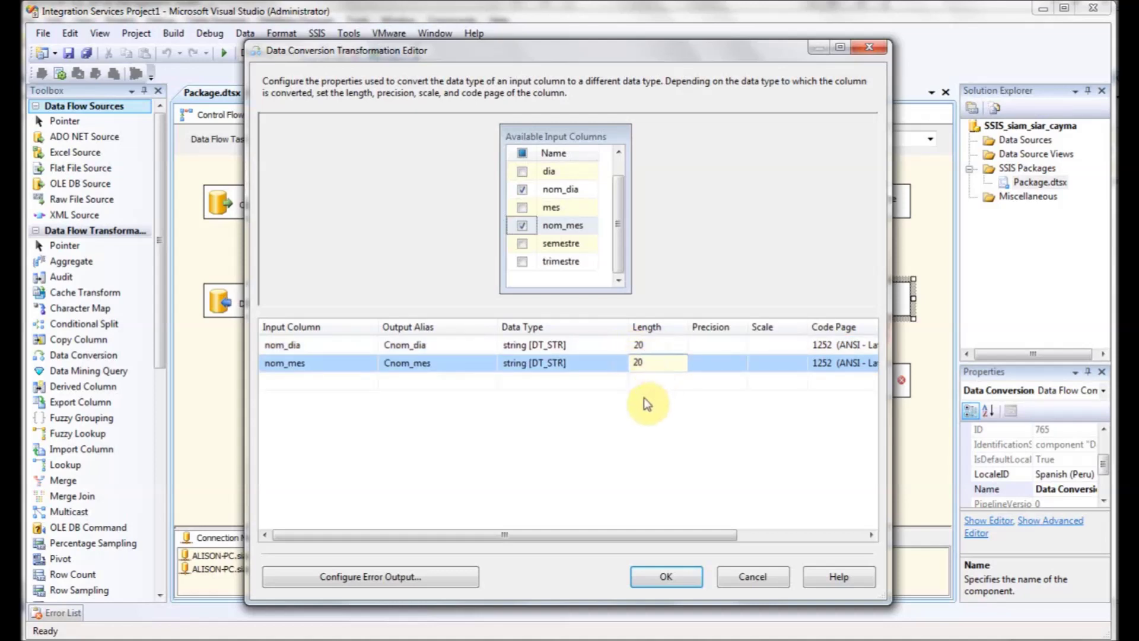
{"action": "left_click", "coordinate": [647, 403]}
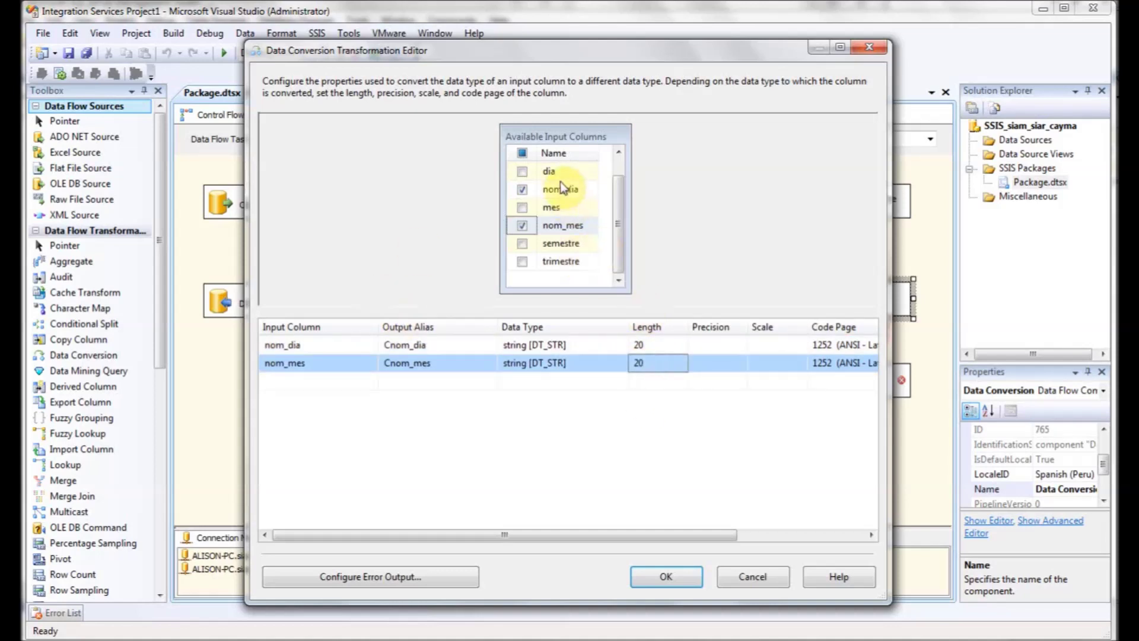
{"action": "left_click", "coordinate": [665, 576]}
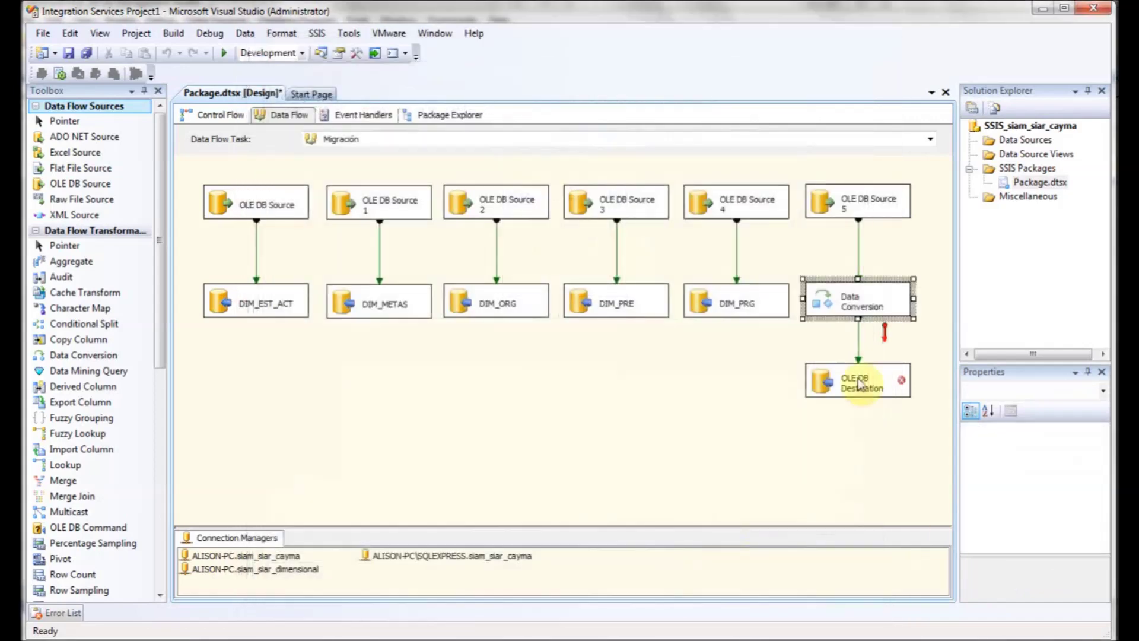
In the column mappings of the OLE DB Destination below Data Conversion, remove the nom_dia and nom_mes mappings.
{"action": "double_click", "coordinate": [823, 386]}
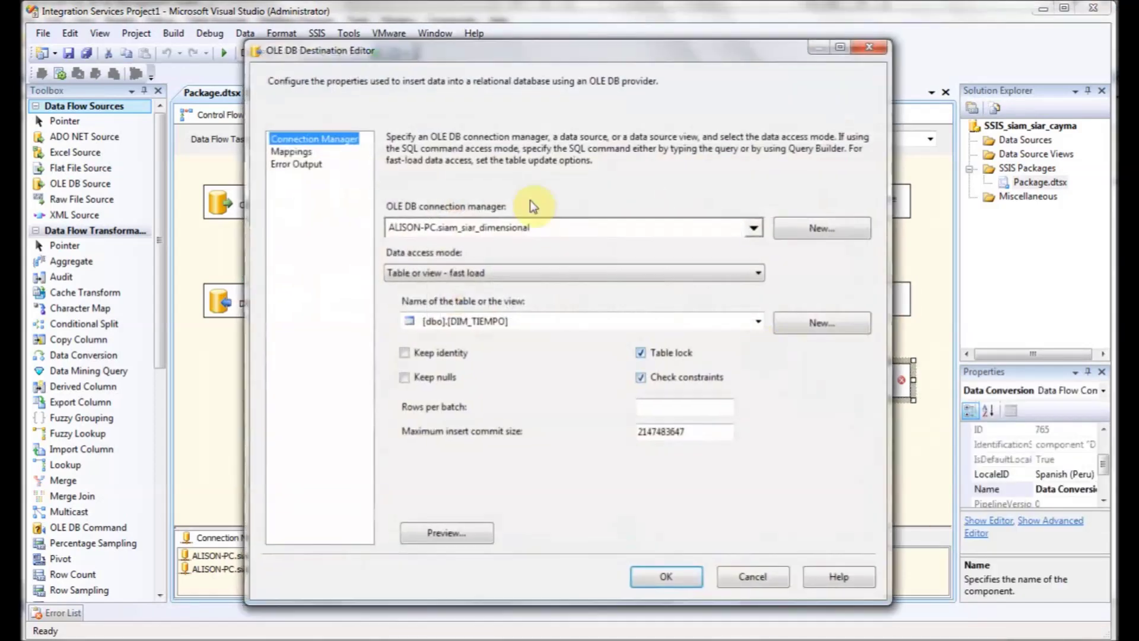
{"action": "left_click", "coordinate": [291, 152]}
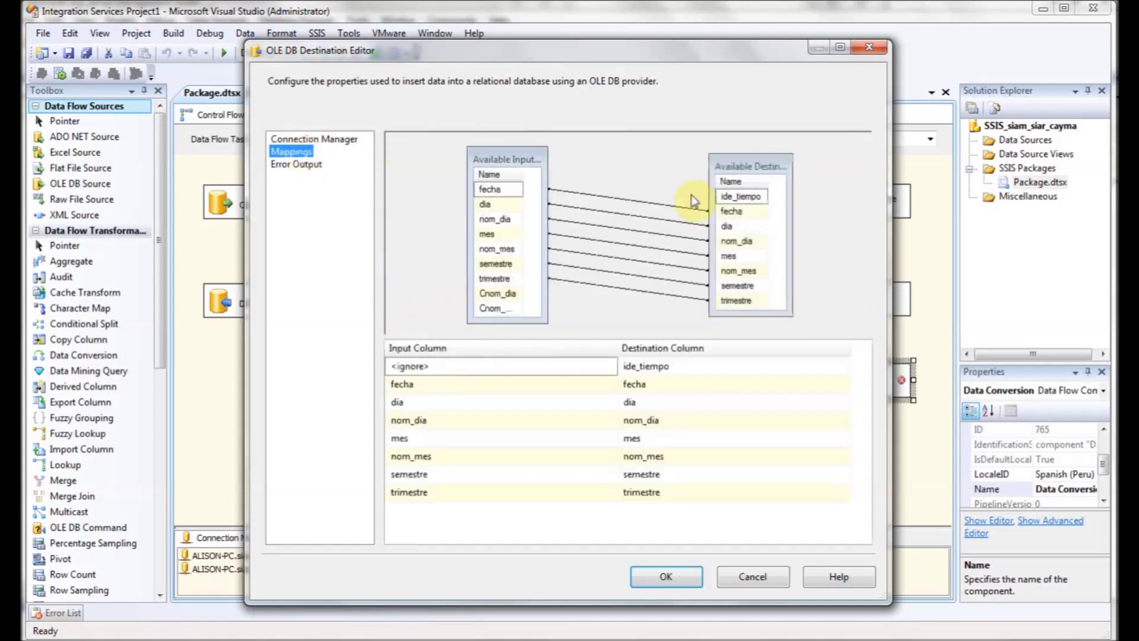
{"action": "left_click", "coordinate": [590, 224]}
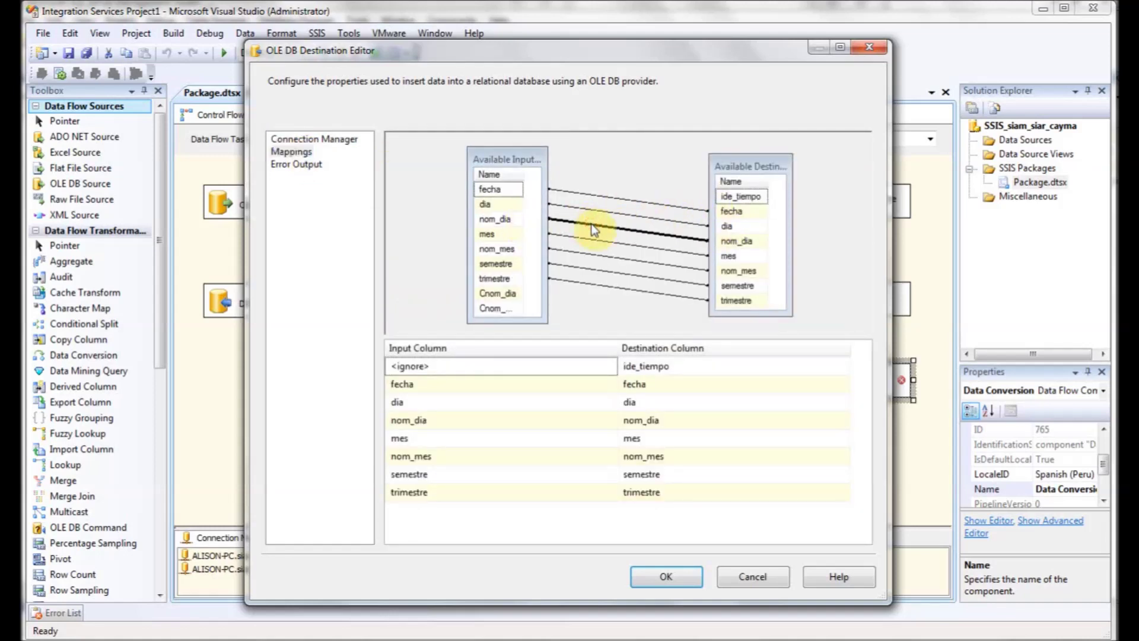
{"action": "key", "text": "Delete"}
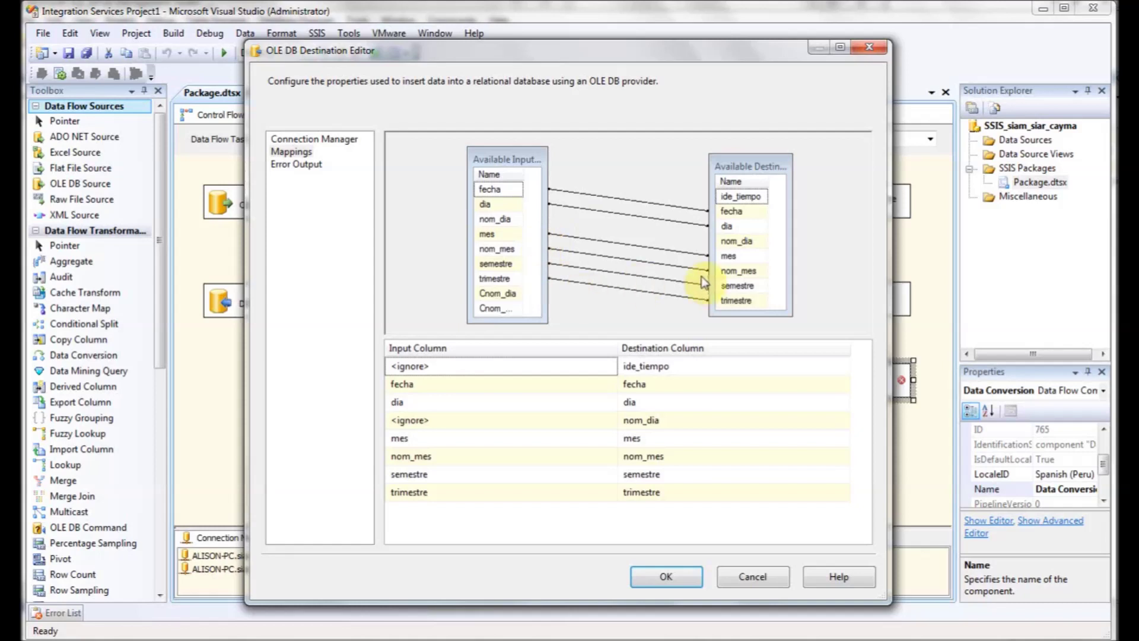
{"action": "left_click", "coordinate": [677, 265]}
{"action": "key", "text": "Delete"}
Map Cnom_dia to the destination column nom_dia and Cnom_mes to nom_mes, then apply the destination settings.
{"action": "left_click_drag", "start_coordinate": [547, 251], "coordinate": [564, 251]}
{"action": "left_click_drag", "start_coordinate": [525, 173], "coordinate": [542, 174]}
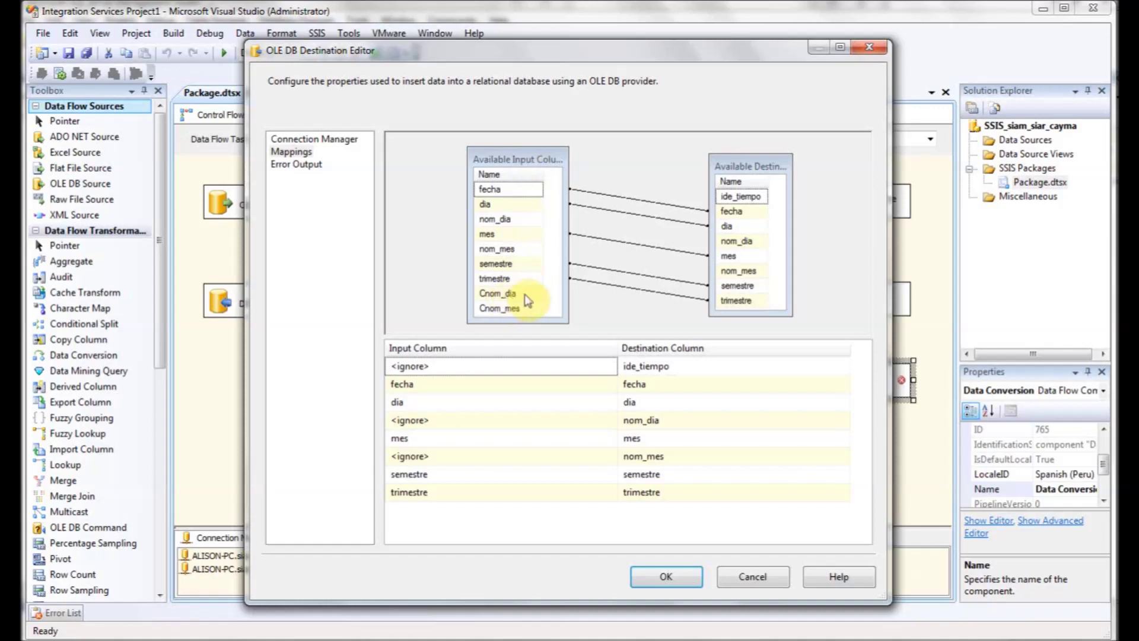
{"action": "mouse_move", "coordinate": [501, 293]}
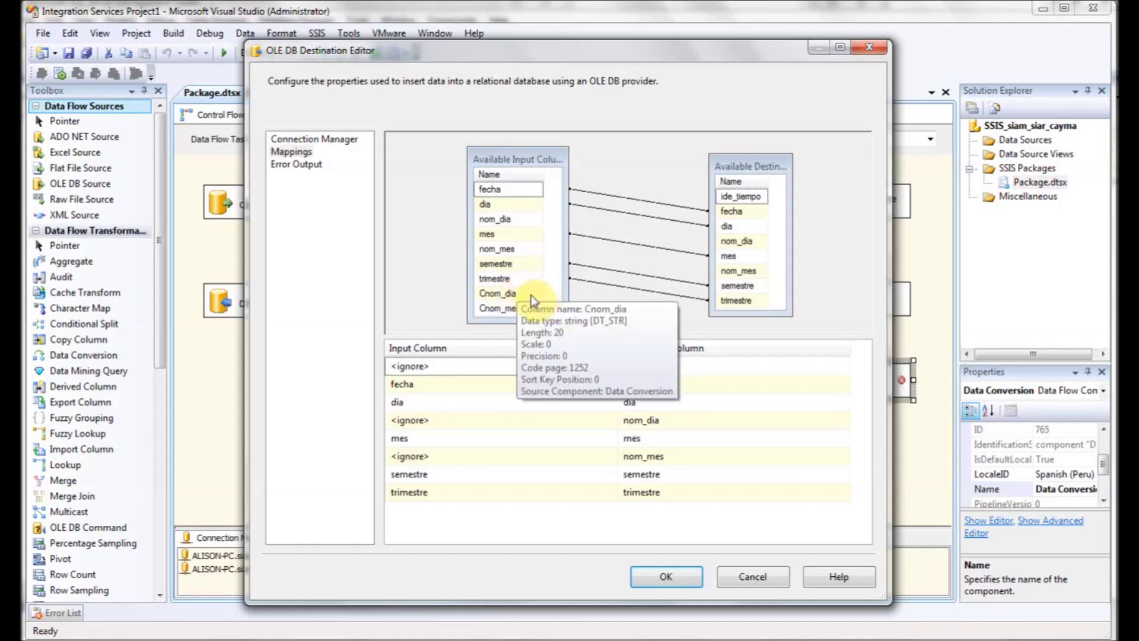
{"action": "mouse_move", "coordinate": [522, 292]}
{"action": "left_mouse_down"}
{"action": "mouse_move", "coordinate": [725, 253]}
{"action": "mouse_move", "coordinate": [727, 242]}
{"action": "left_mouse_up"}
{"action": "left_click_drag", "start_coordinate": [537, 315], "coordinate": [682, 296]}
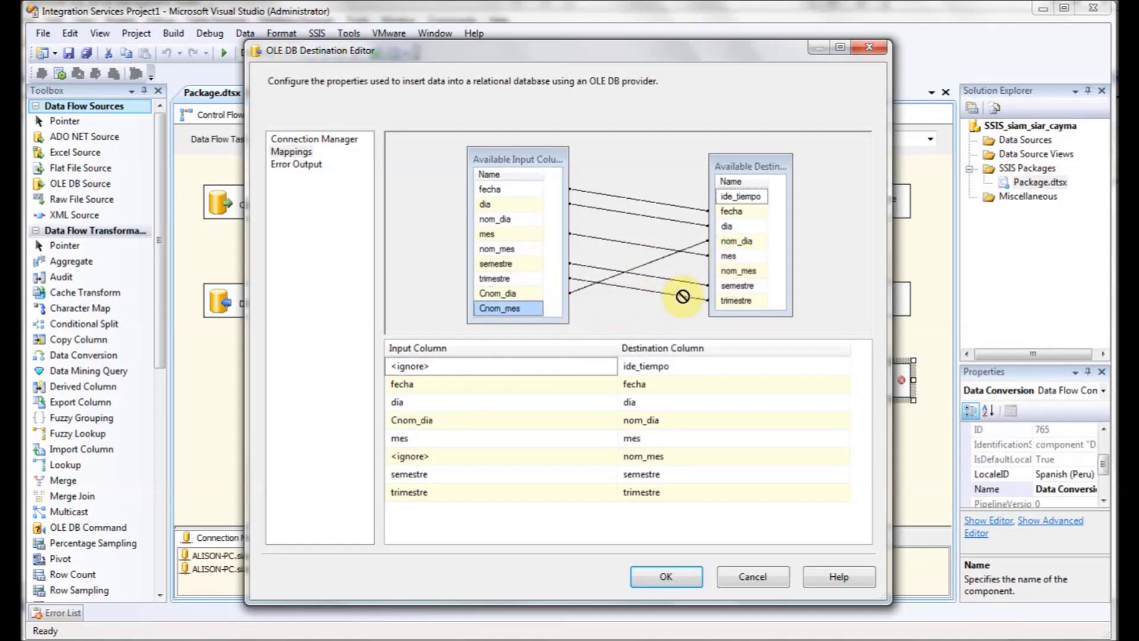
{"action": "left_click_drag", "start_coordinate": [682, 296], "coordinate": [739, 272]}
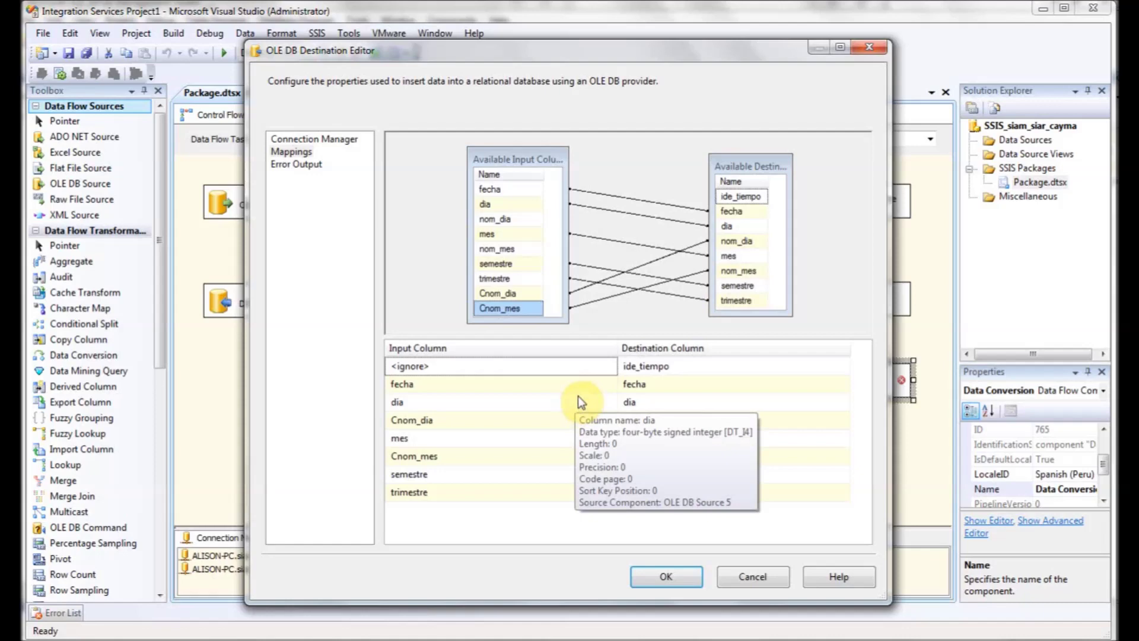
{"action": "left_click", "coordinate": [674, 579]}
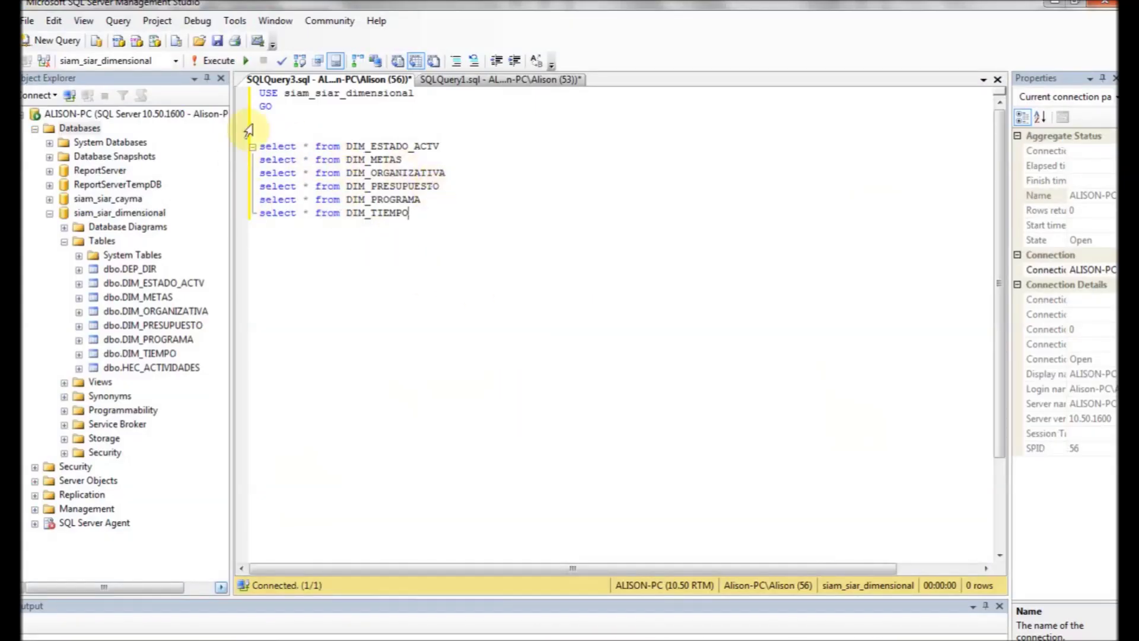
In SQL Server Management Studio, run the select queries on the six DIM tables and close SQLQuery3.sql without saving.
{"action": "left_click", "coordinate": [211, 61]}
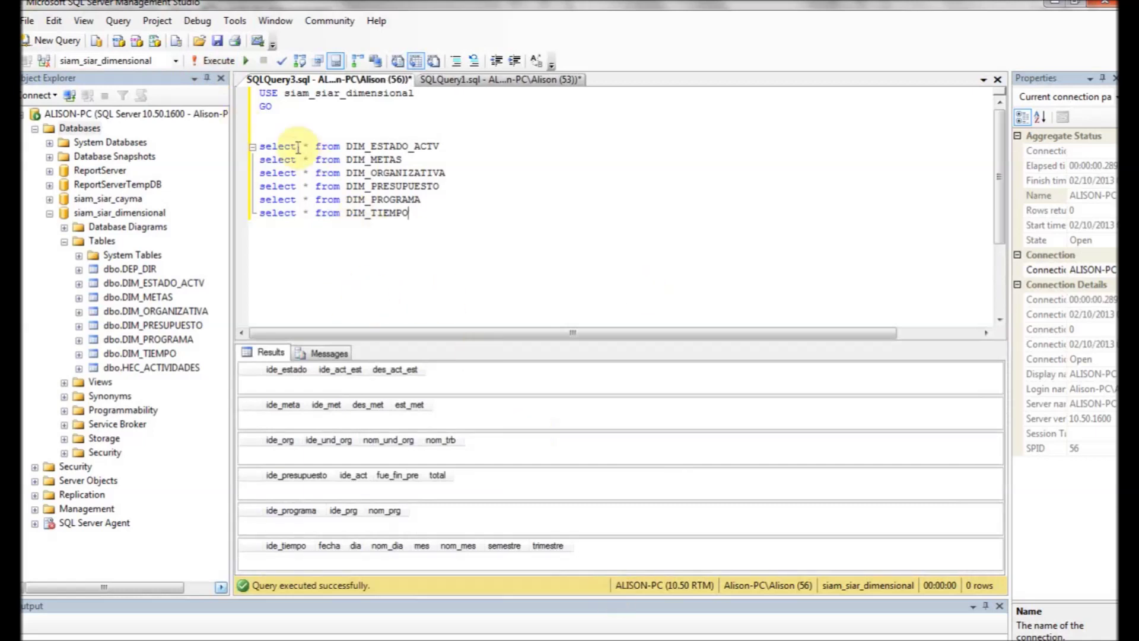
{"action": "right_click", "coordinate": [363, 80]}
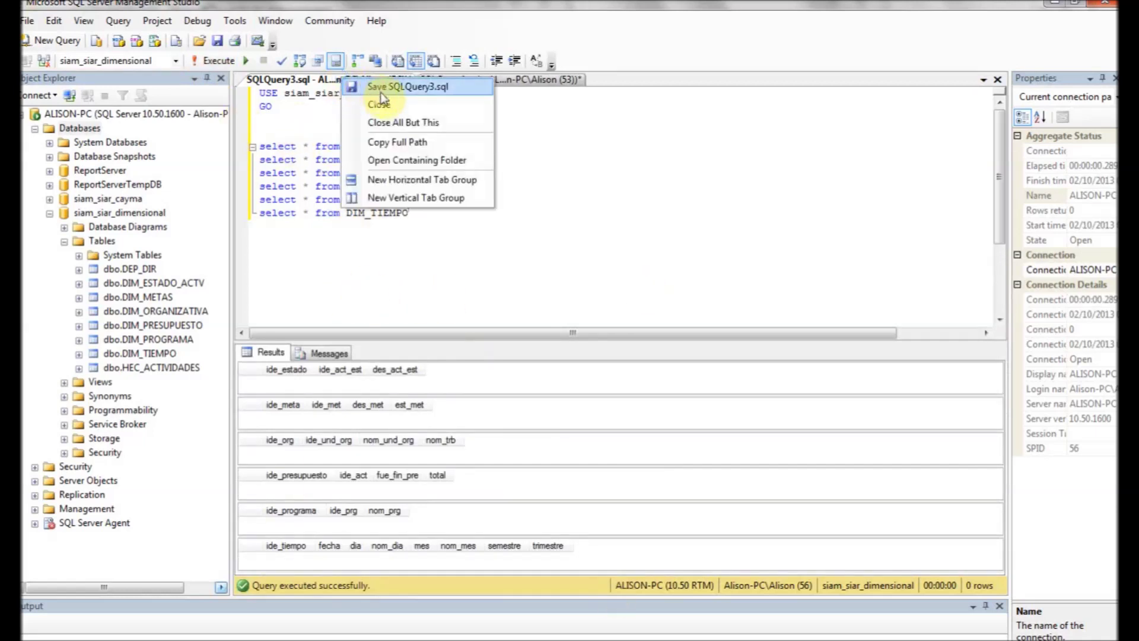
{"action": "left_click", "coordinate": [394, 109]}
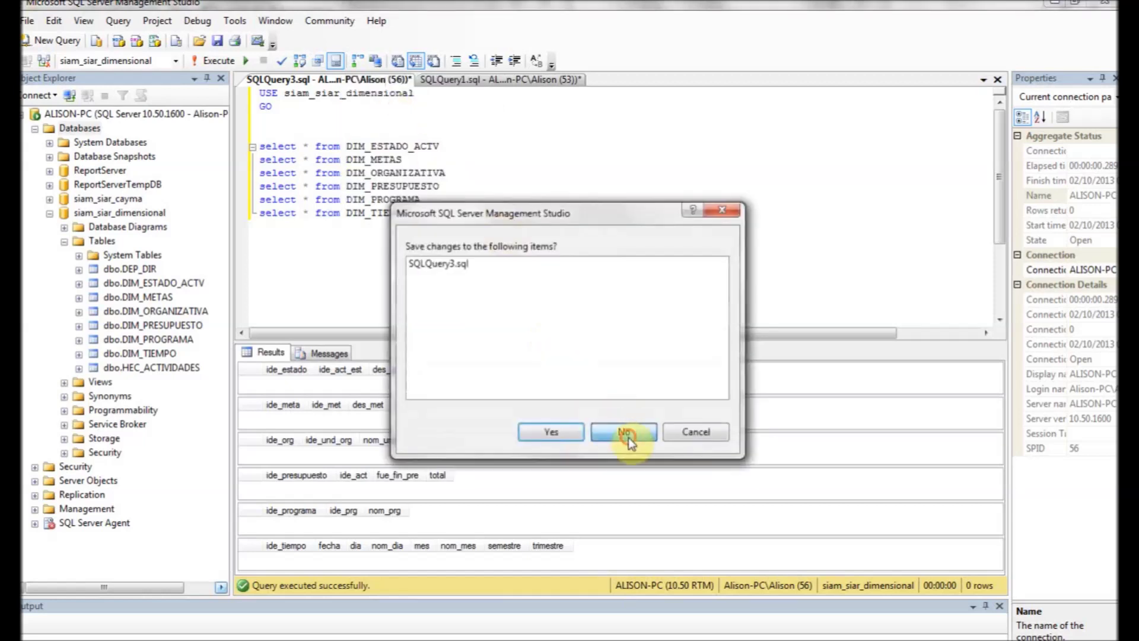
{"action": "left_click", "coordinate": [627, 434]}
Open a new query window and paste the clipboard contents into it.
{"action": "left_click", "coordinate": [65, 40]}
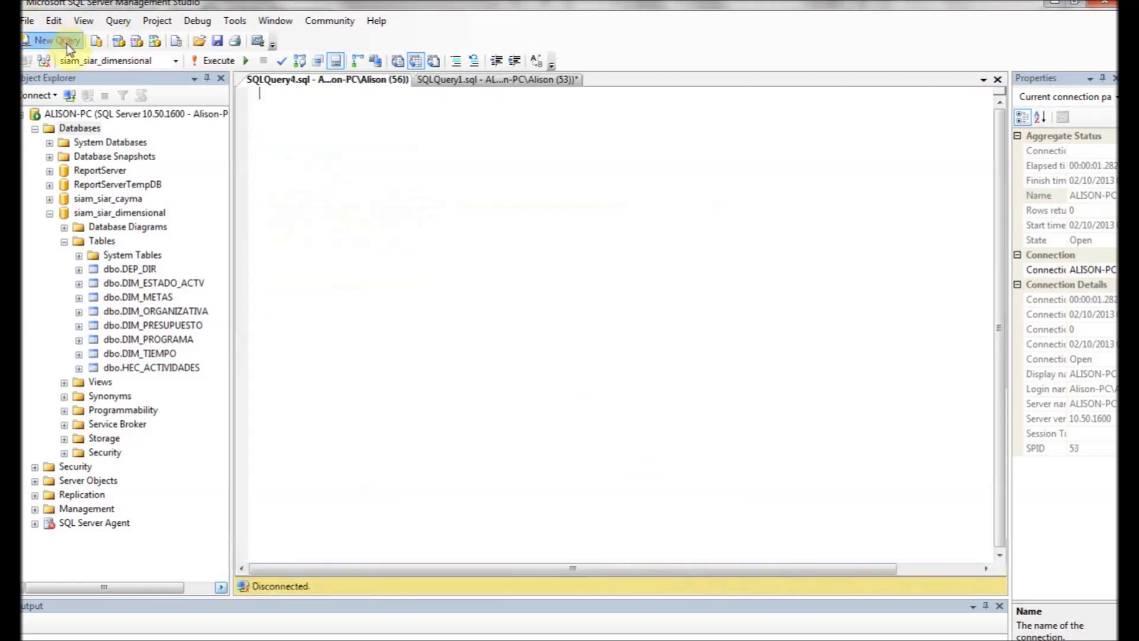
{"action": "right_click", "coordinate": [310, 127]}
{"action": "left_click", "coordinate": [364, 176]}
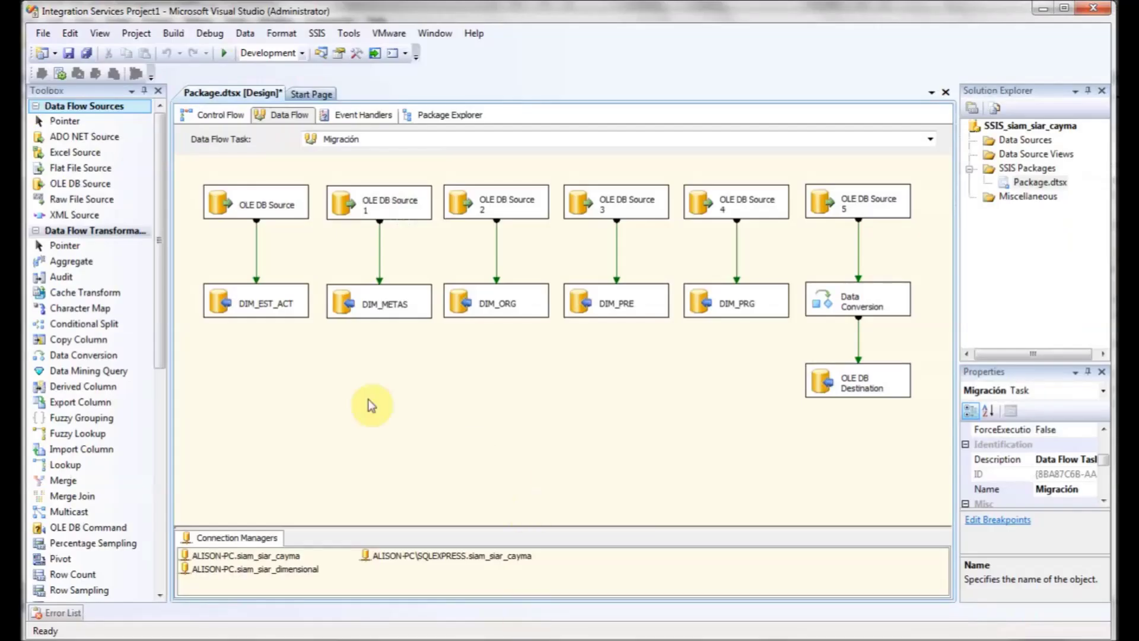
Switch to Visual Studio, save Package.dtsx and run the package.
{"action": "left_click", "coordinate": [69, 53]}
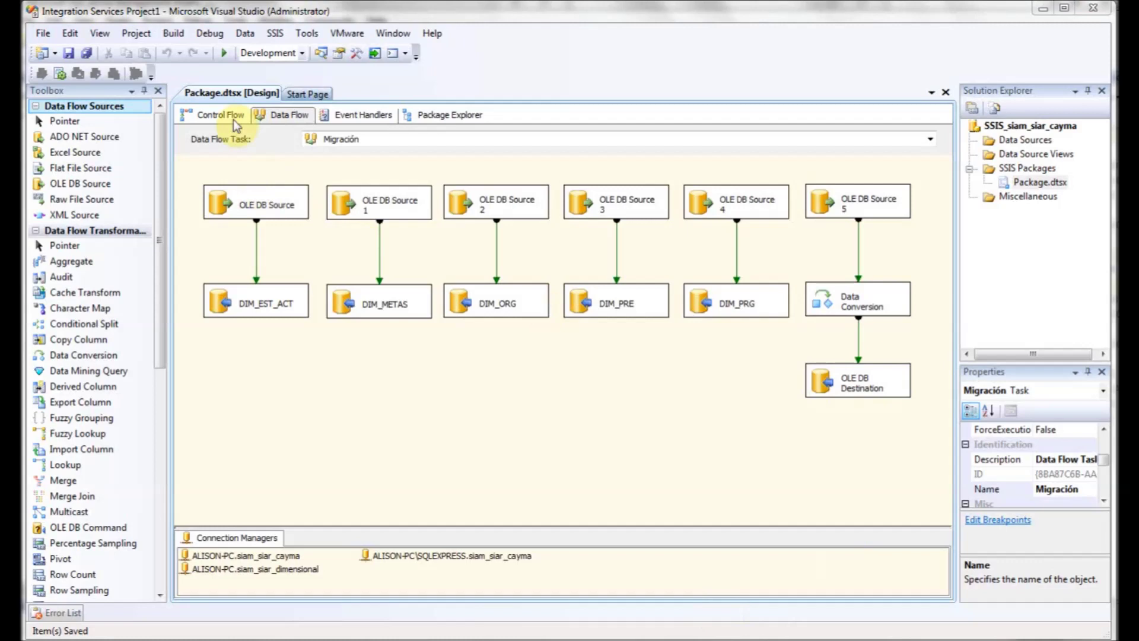
{"action": "left_click", "coordinate": [224, 56]}
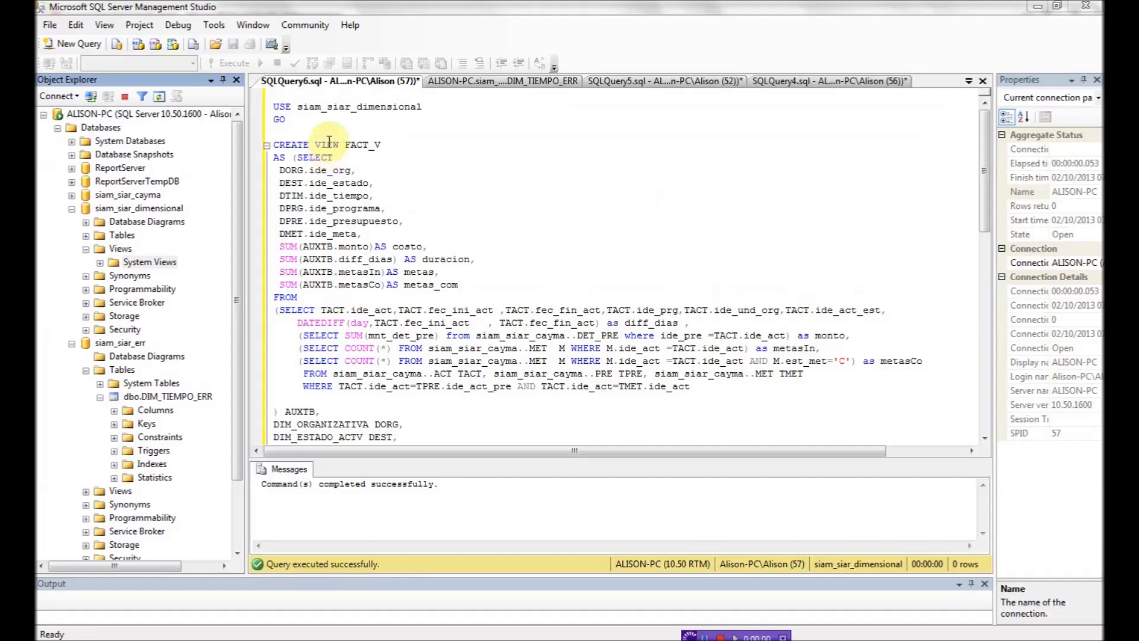
In Management Studio's SQLQuery6.sql, add the comment "-- vista auxiliar para llenar la fact table" above the CREATE VIEW FACT_V statement.
{"action": "left_click", "coordinate": [277, 144]}
{"action": "left_click_drag", "start_coordinate": [295, 144], "coordinate": [383, 146]}
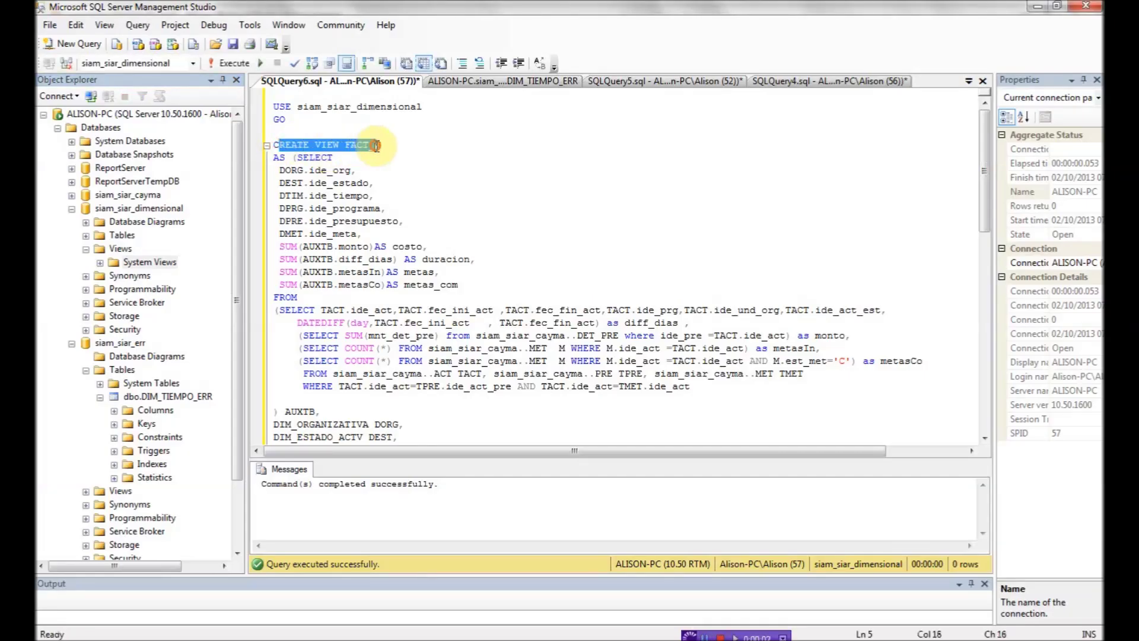
{"action": "left_click", "coordinate": [357, 170]}
{"action": "left_click", "coordinate": [317, 131]}
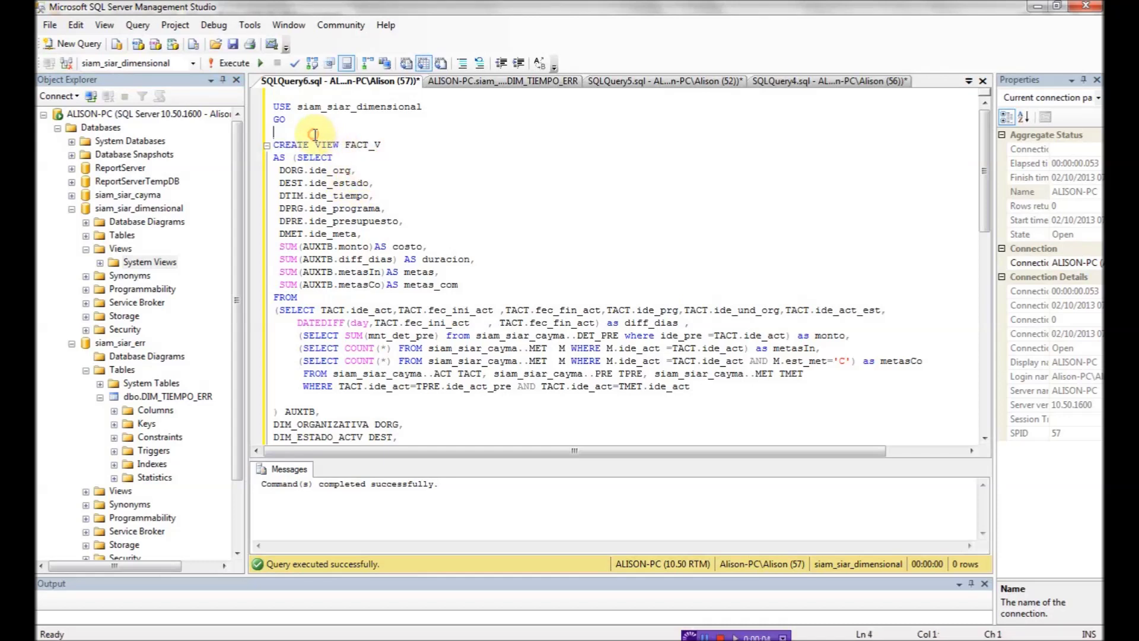
{"action": "key", "text": "Return"}
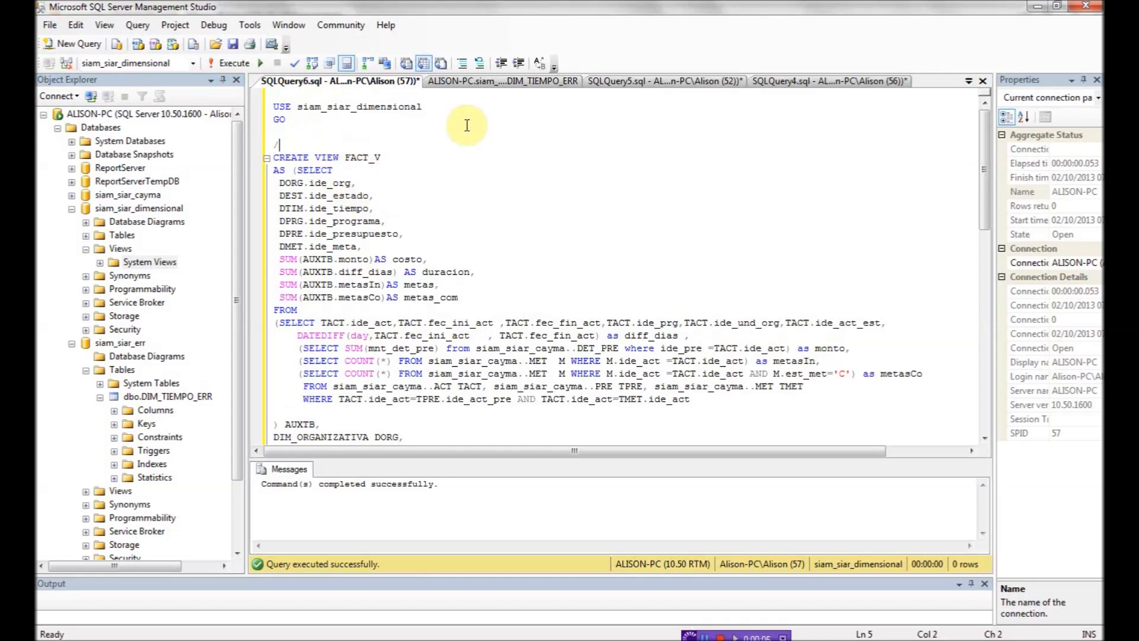
{"action": "key", "text": "BackSpace"}
{"action": "type", "text": "-- vit"}
{"action": "type", "text": "sa auxiliar para llenar la  fact table"}
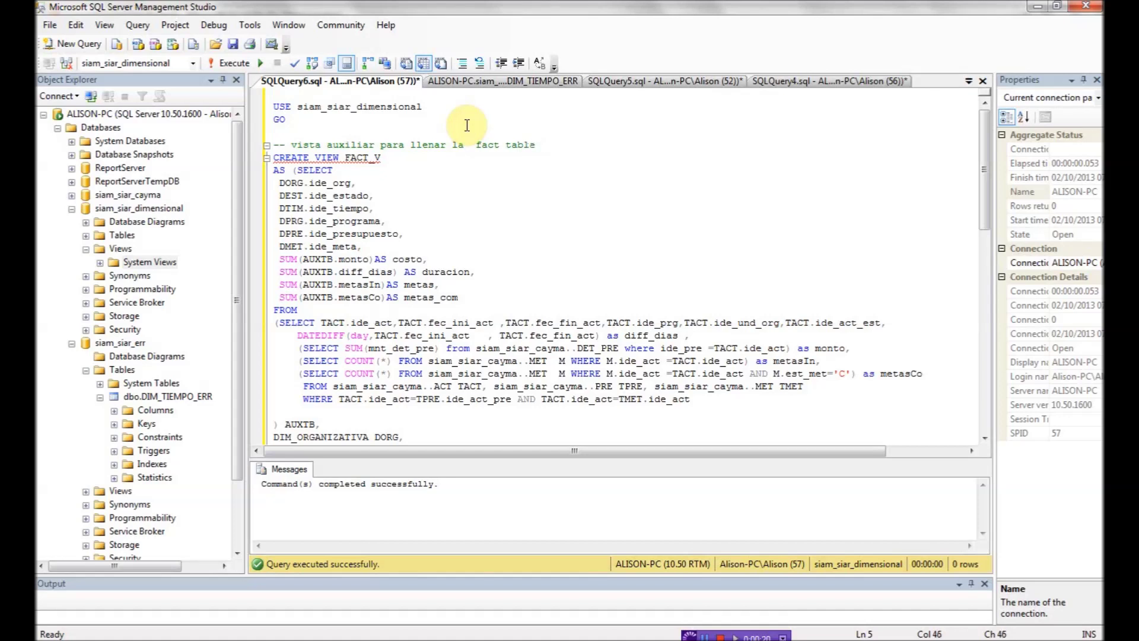
Execute the FACT_V view script and refresh the Views folder of siam_siar_dimensional.
{"action": "left_click", "coordinate": [240, 64]}
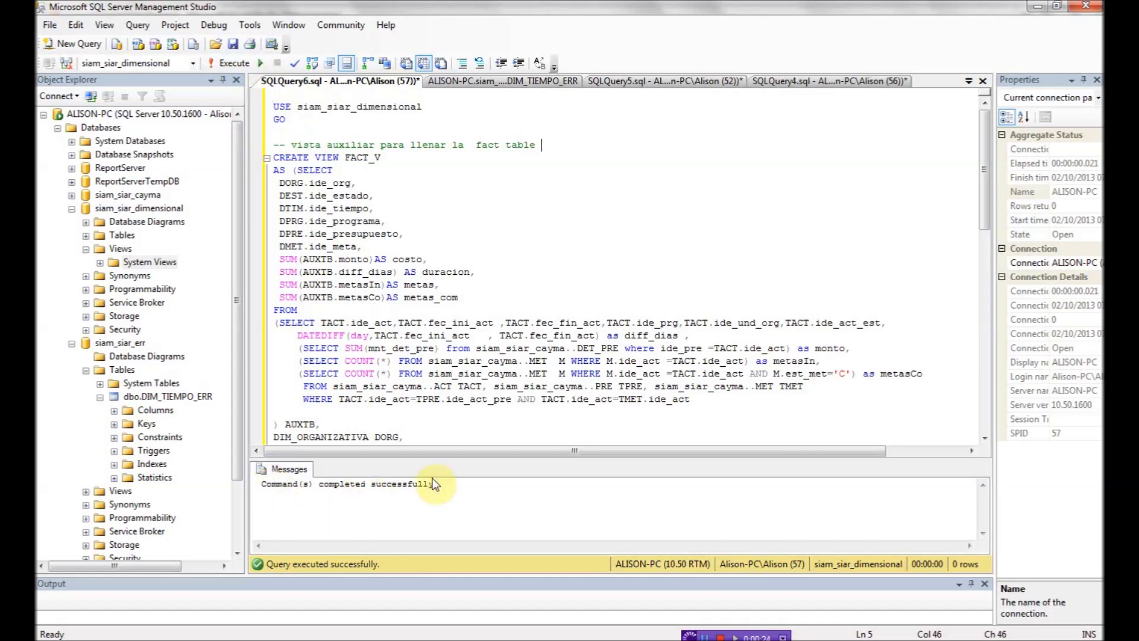
{"action": "left_click", "coordinate": [110, 250]}
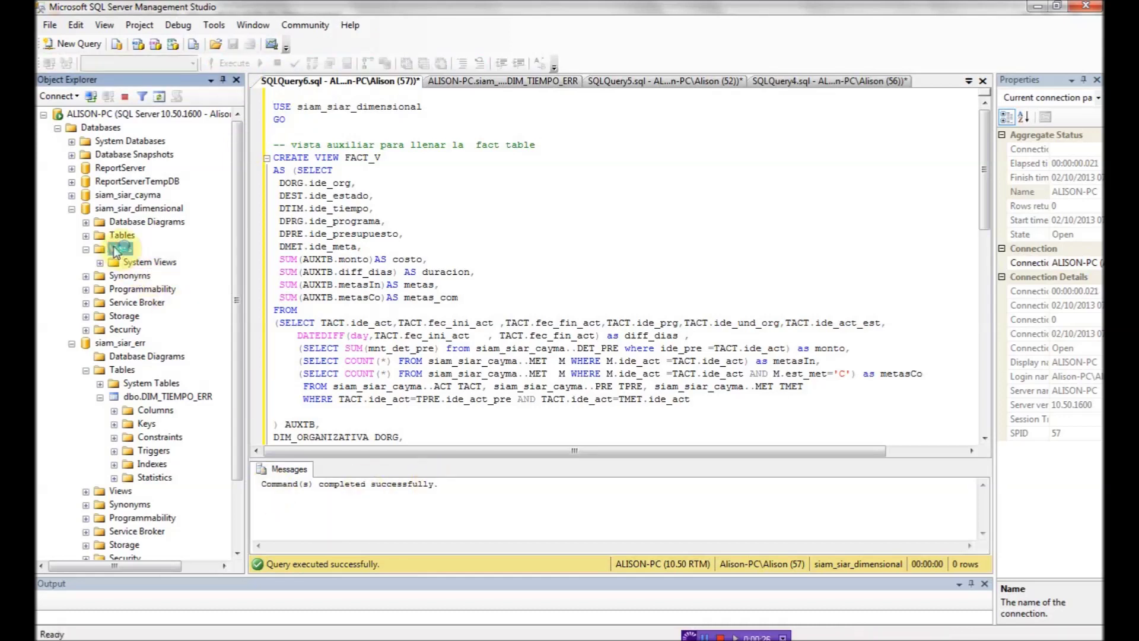
{"action": "right_click", "coordinate": [110, 250]}
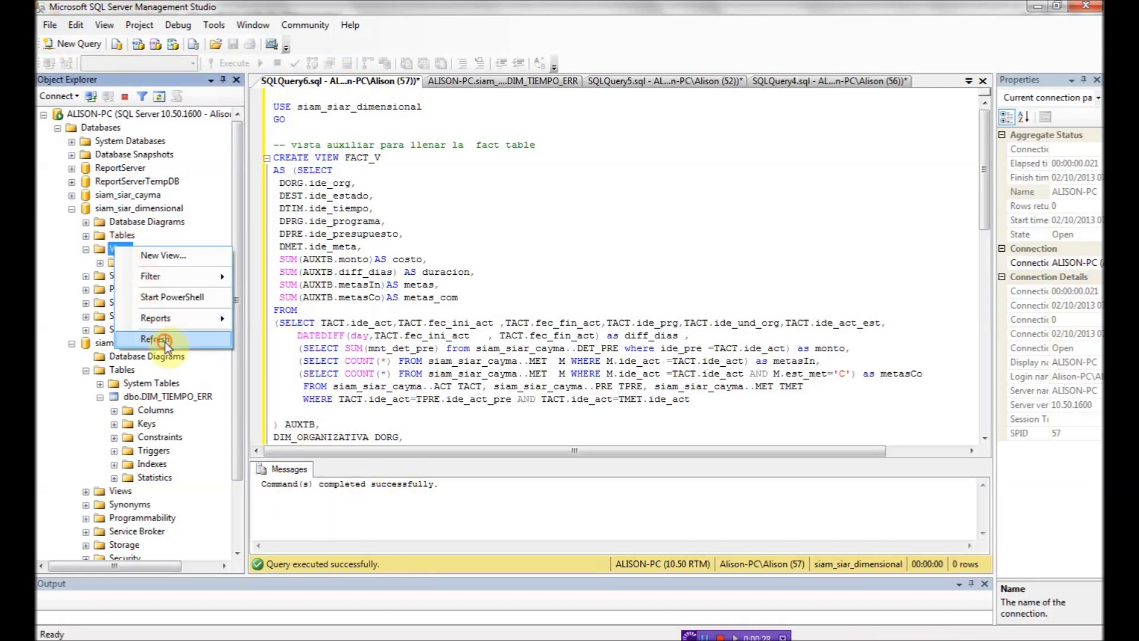
{"action": "left_click", "coordinate": [152, 352]}
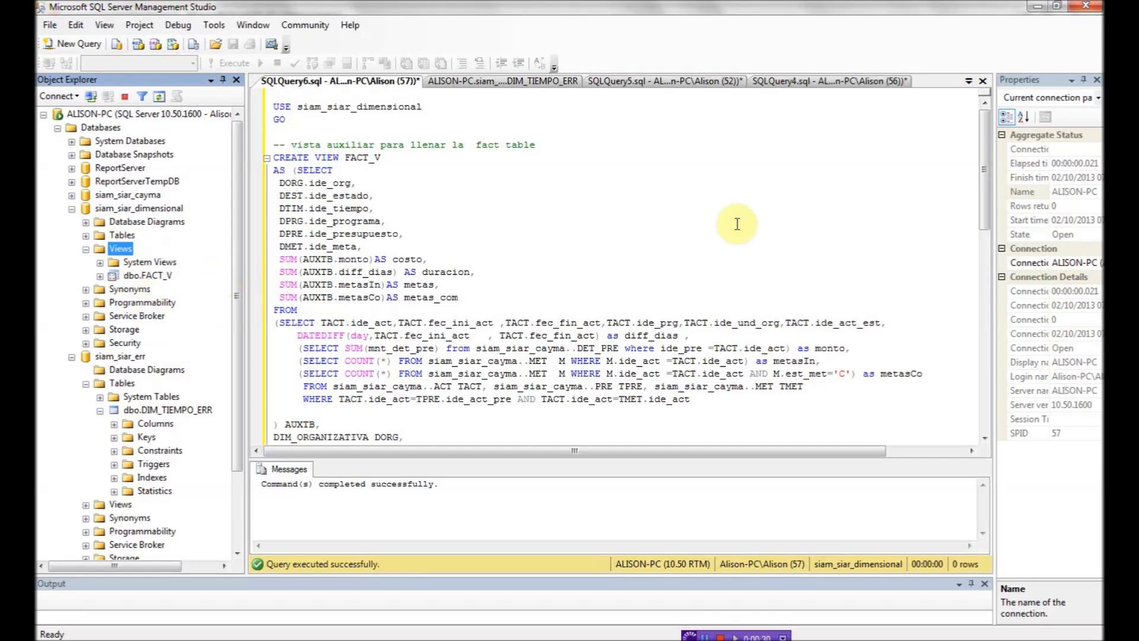
Switch to Visual Studio and add an OLE DB Source to the Cargar FACT TABLE data flow.
{"action": "left_click", "coordinate": [719, 636]}
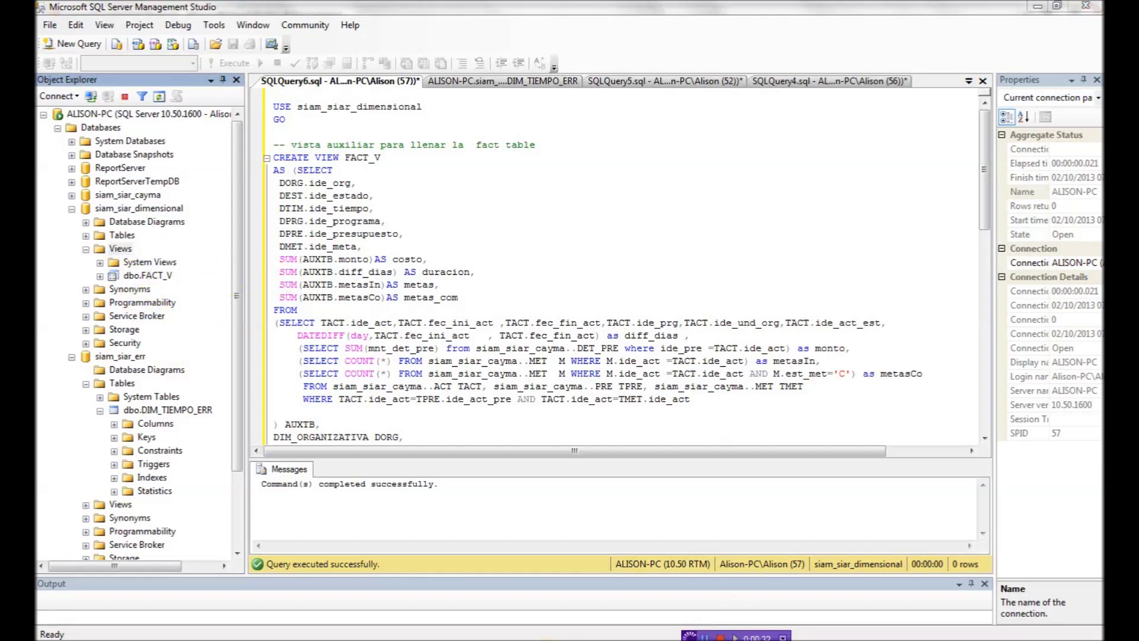
{"action": "key", "text": "alt+Tab"}
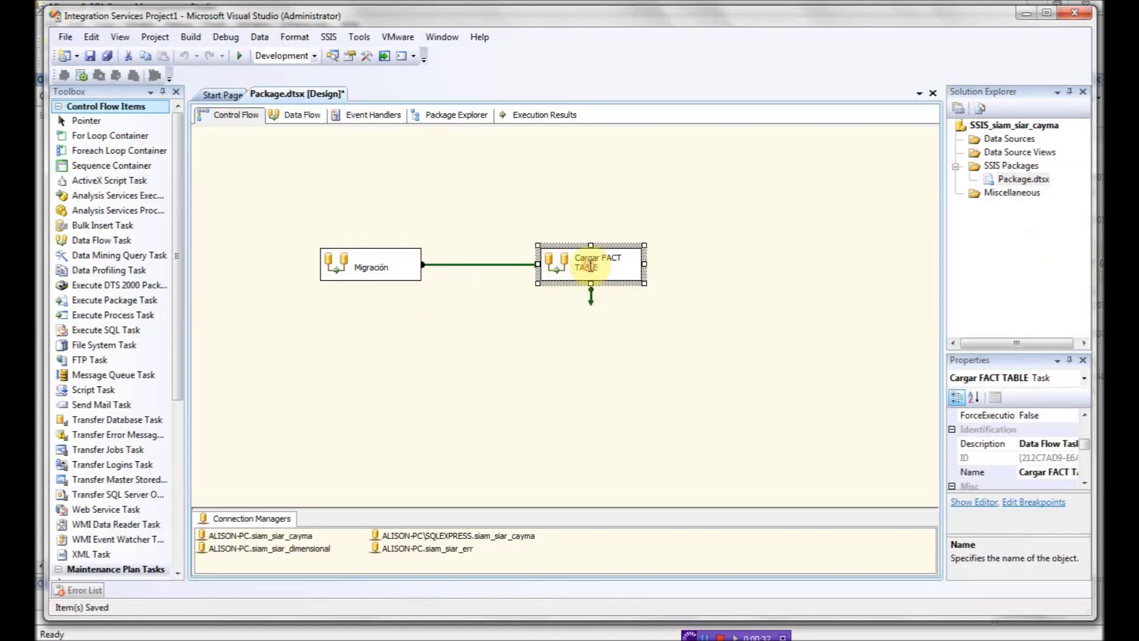
{"action": "double_click", "coordinate": [591, 271]}
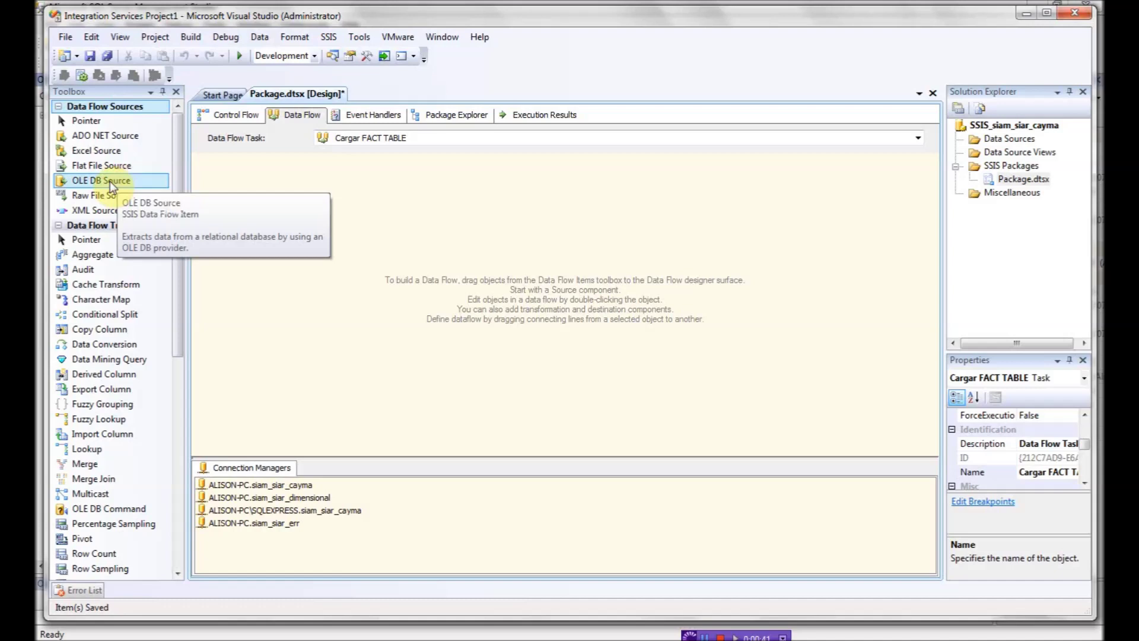
{"action": "left_click_drag", "start_coordinate": [115, 181], "coordinate": [341, 290]}
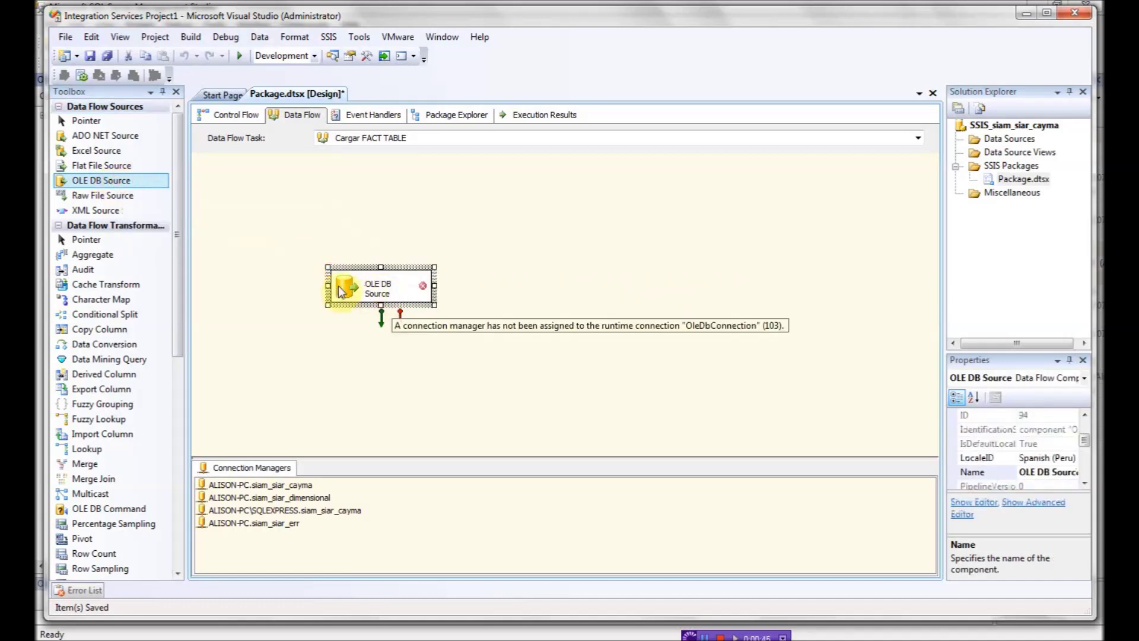
Set the OLE DB Source's connection manager to ALISON-PC.siam_siar_dimensional.
{"action": "double_click", "coordinate": [341, 289]}
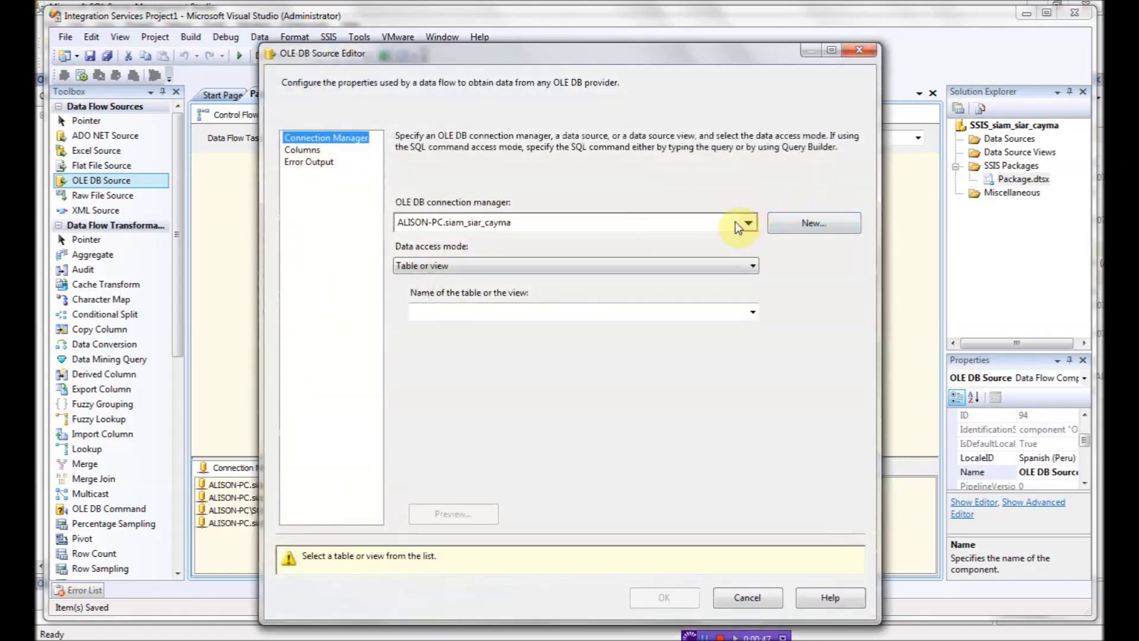
{"action": "left_click", "coordinate": [737, 227]}
{"action": "left_click", "coordinate": [552, 271]}
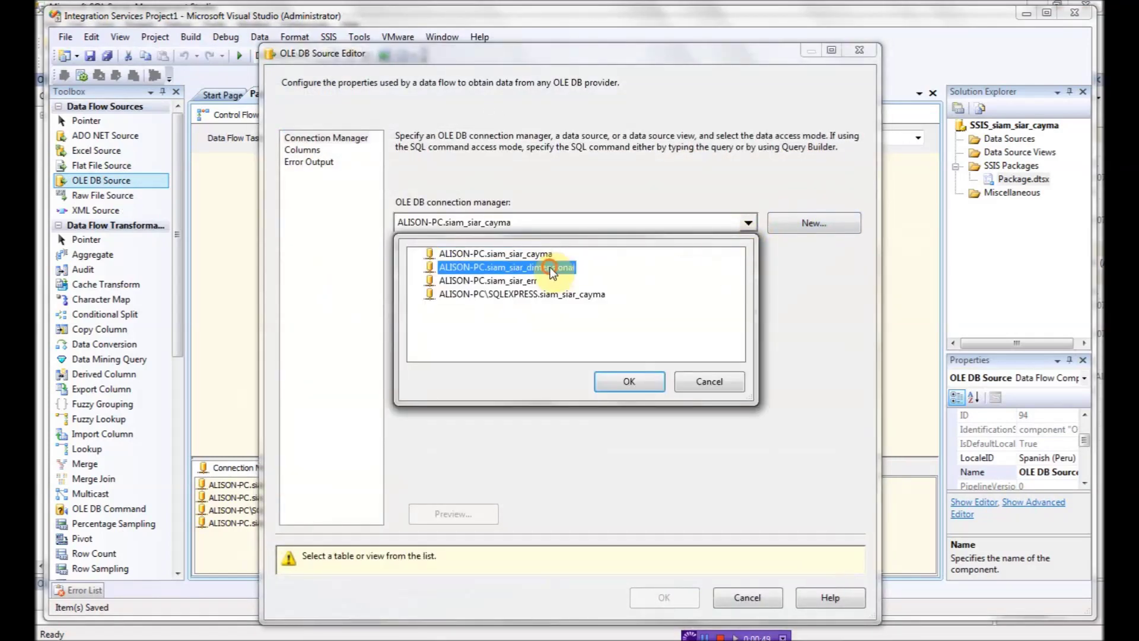
{"action": "left_click", "coordinate": [630, 382]}
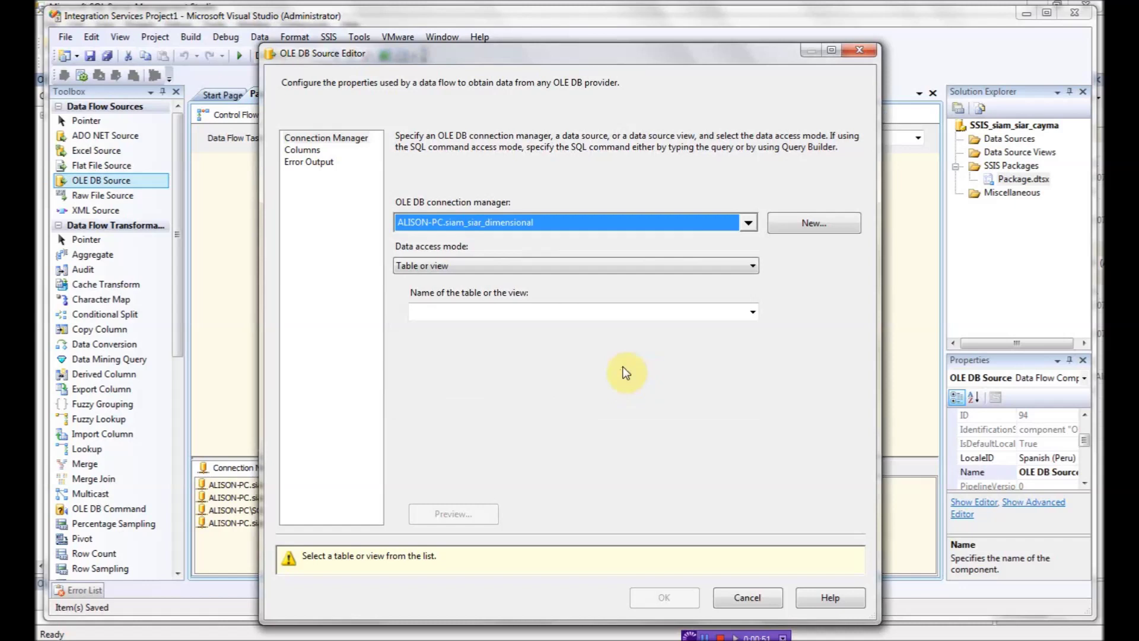
Set the source's data access mode to SQL command with the query "SELECT * FROM FACT_V".
{"action": "left_click", "coordinate": [683, 267]}
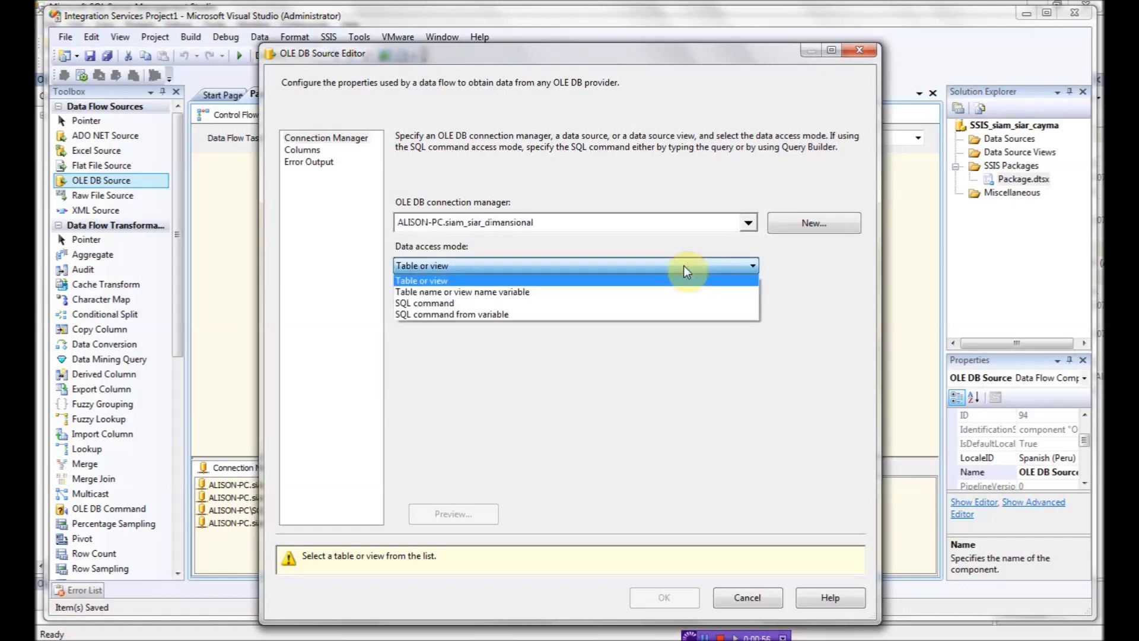
{"action": "left_click", "coordinate": [676, 303]}
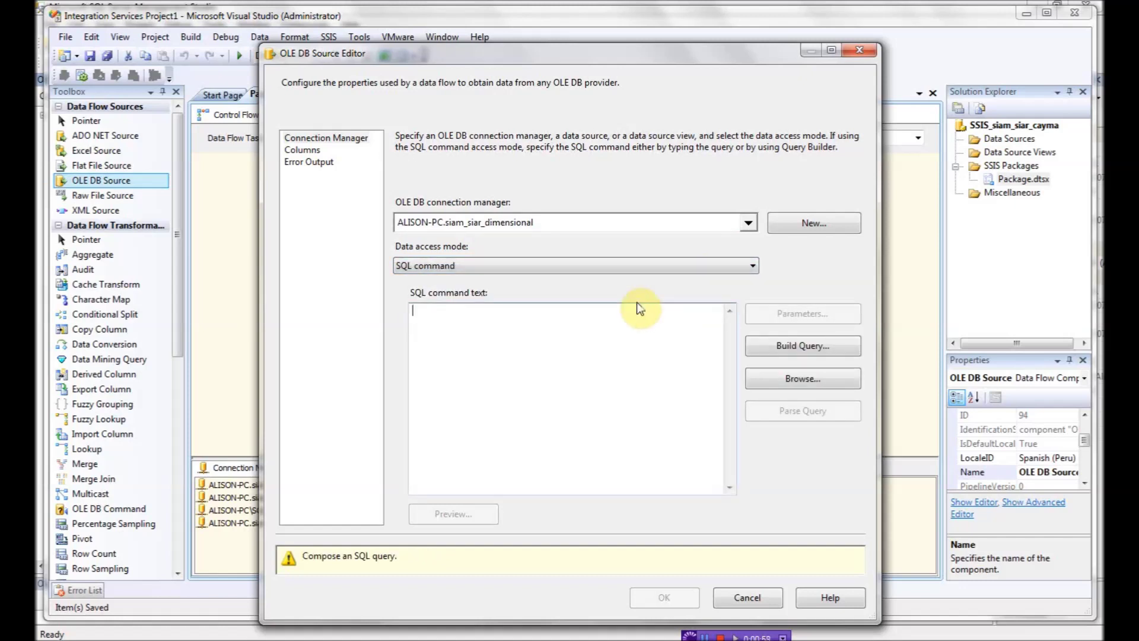
{"action": "type", "text": "se"}
{"action": "type", "text": "SELECT"}
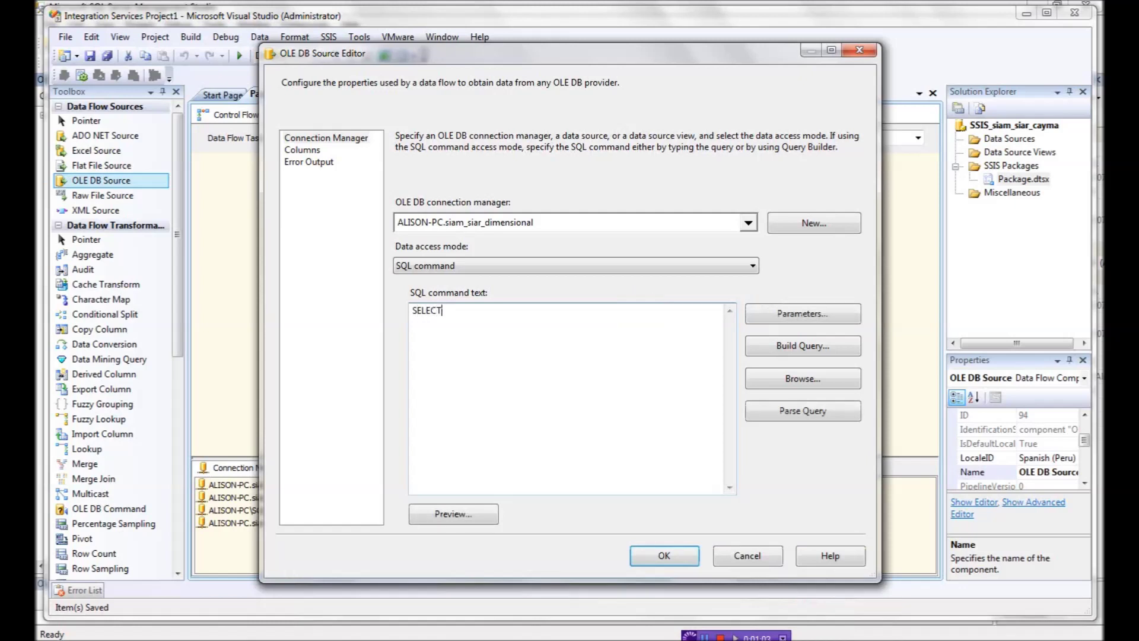
{"action": "type", "text": " * FROM "}
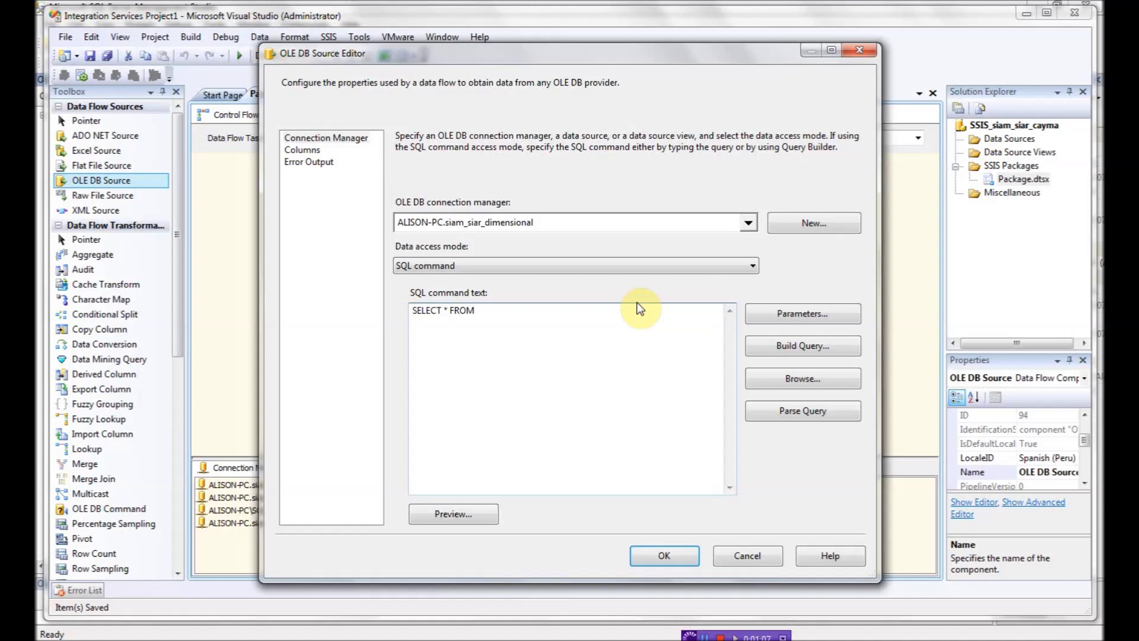
{"action": "type", "text": "FACT_V"}
Preview the FACT_V query rows across all columns and accept the OLE DB Source configuration.
{"action": "left_click", "coordinate": [490, 521]}
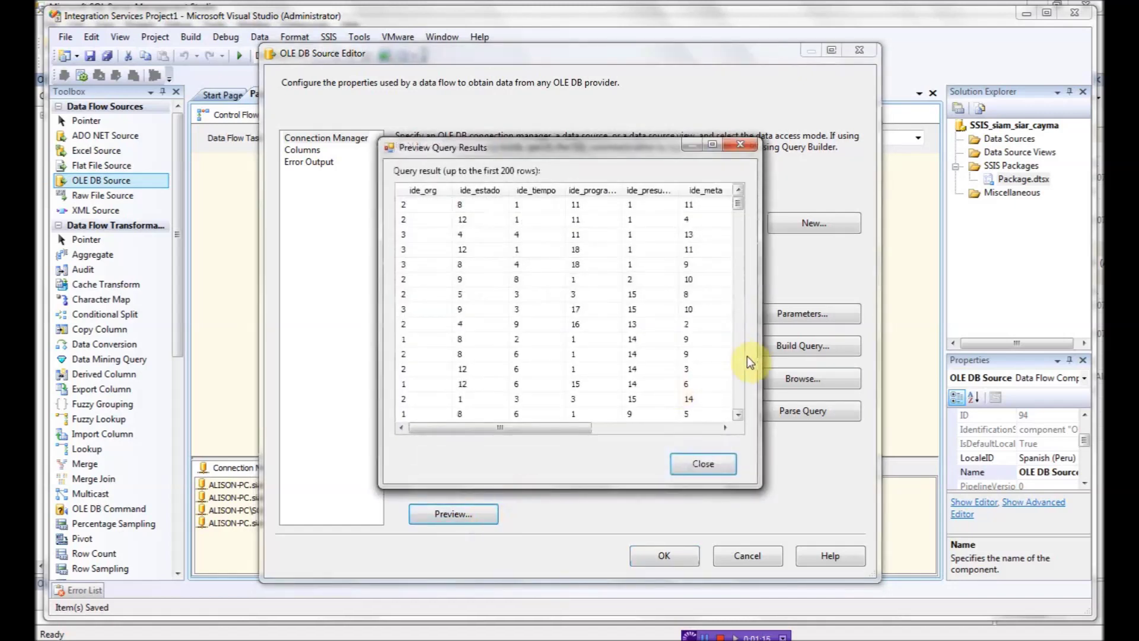
{"action": "left_click_drag", "start_coordinate": [760, 359], "coordinate": [993, 350]}
{"action": "left_click_drag", "start_coordinate": [971, 206], "coordinate": [974, 341]}
{"action": "left_click", "coordinate": [939, 463]}
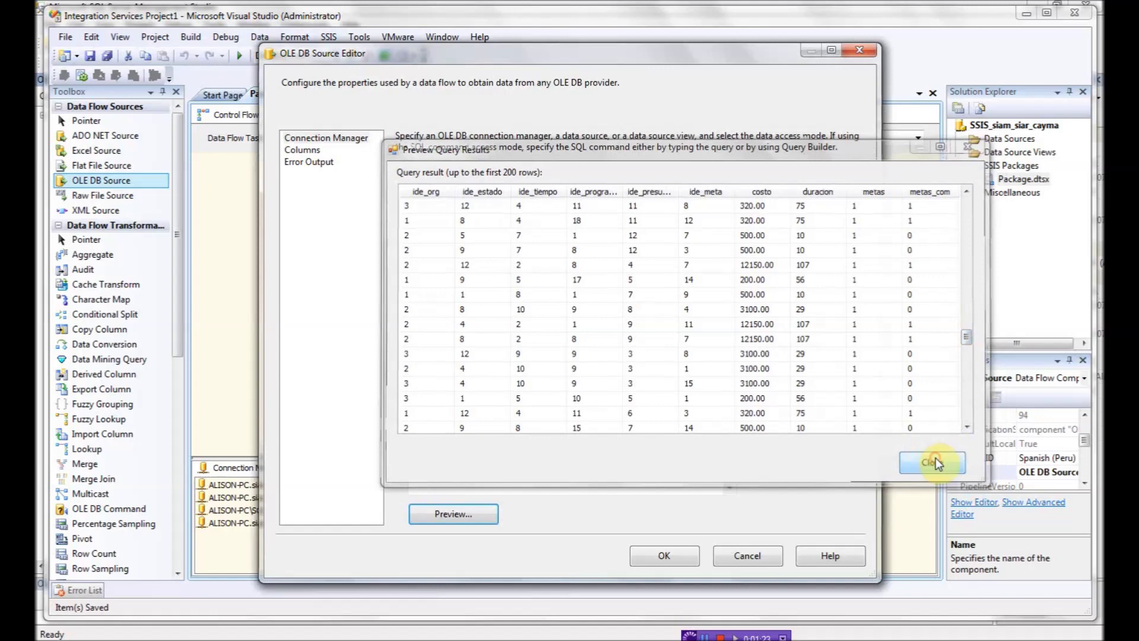
{"action": "left_click", "coordinate": [662, 555]}
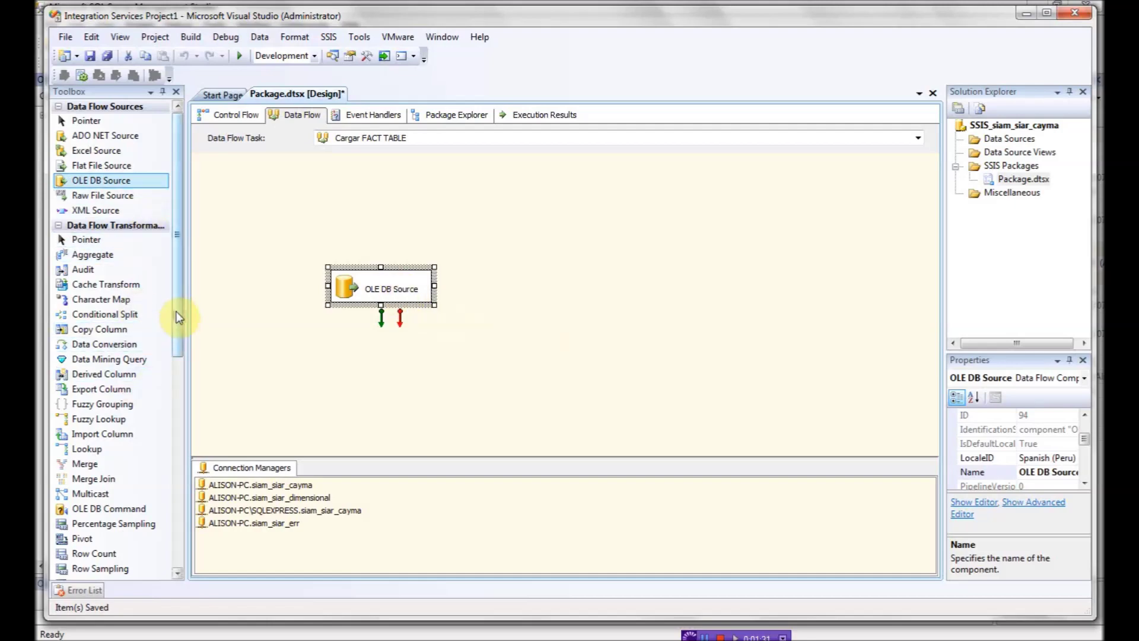
Add an OLE DB Destination named HEC_ACTV to the data flow and connect the OLE DB Source's output to it.
{"action": "left_click_drag", "start_coordinate": [178, 311], "coordinate": [147, 509]}
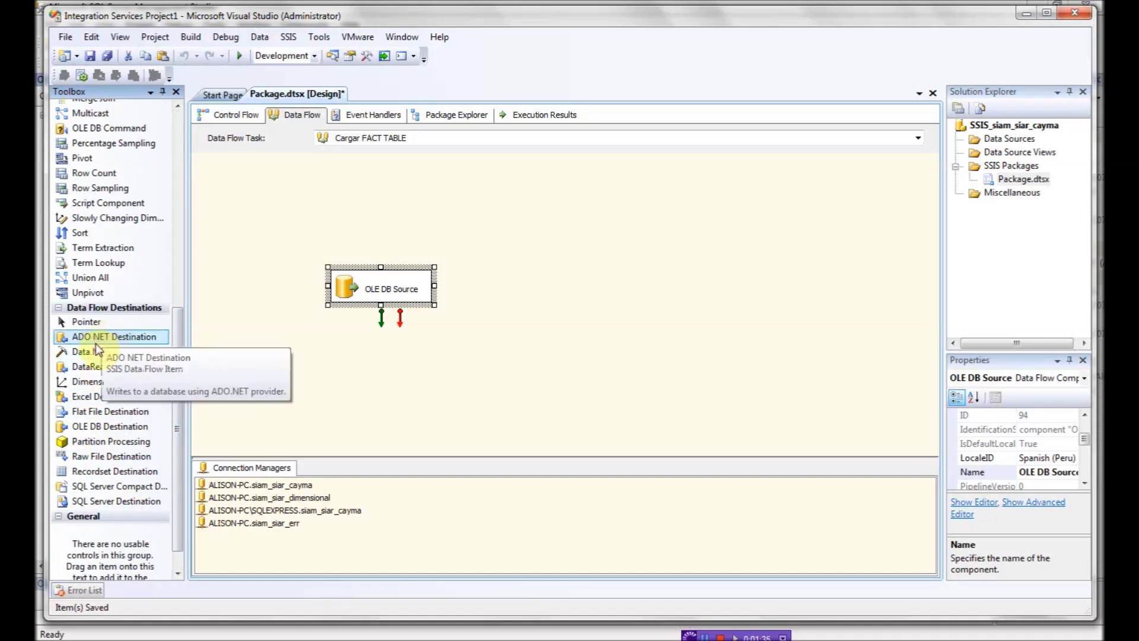
{"action": "left_click_drag", "start_coordinate": [111, 426], "coordinate": [584, 291]}
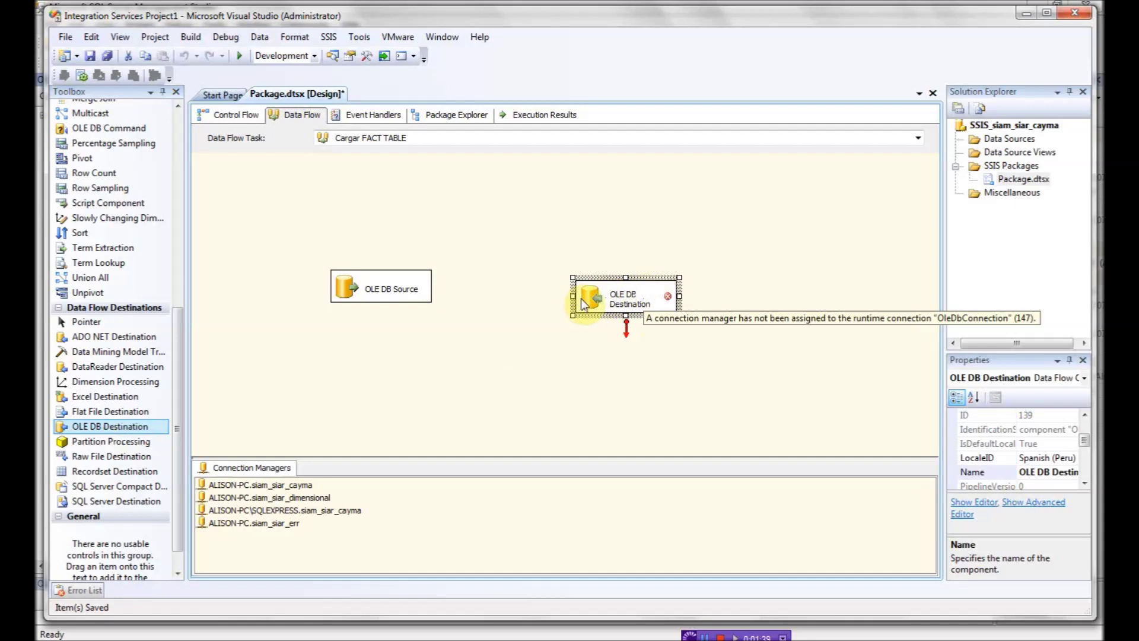
{"action": "left_click", "coordinate": [630, 299]}
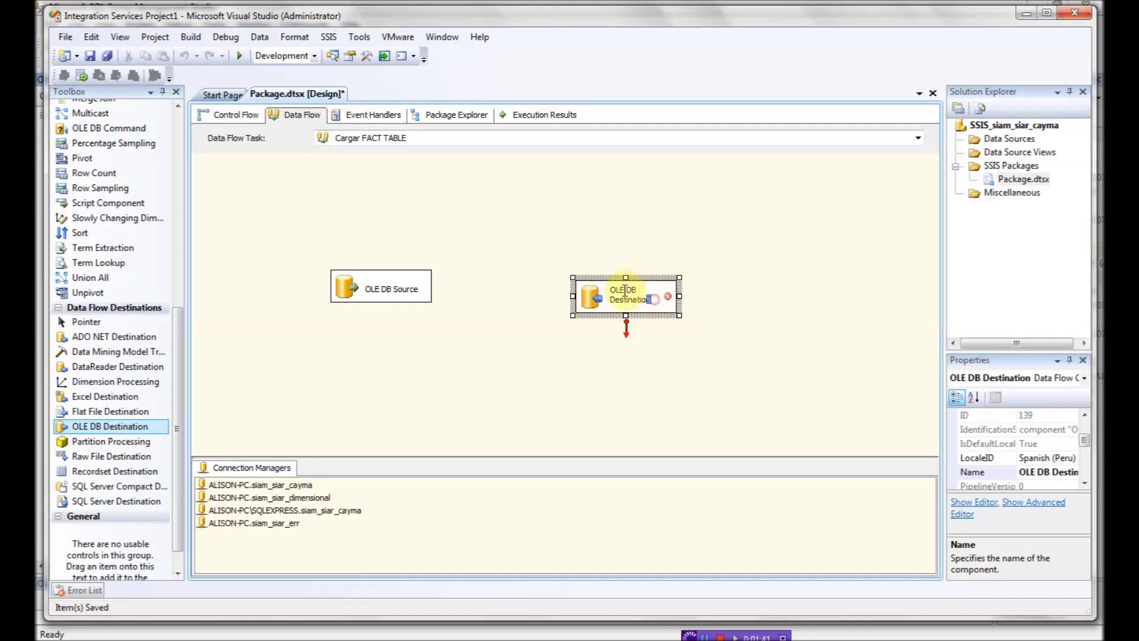
{"action": "type", "text": "hech"}
{"action": "key", "text": "BackSpace"}
{"action": "key", "text": "BackSpace"}
{"action": "key", "text": "BackSpace"}
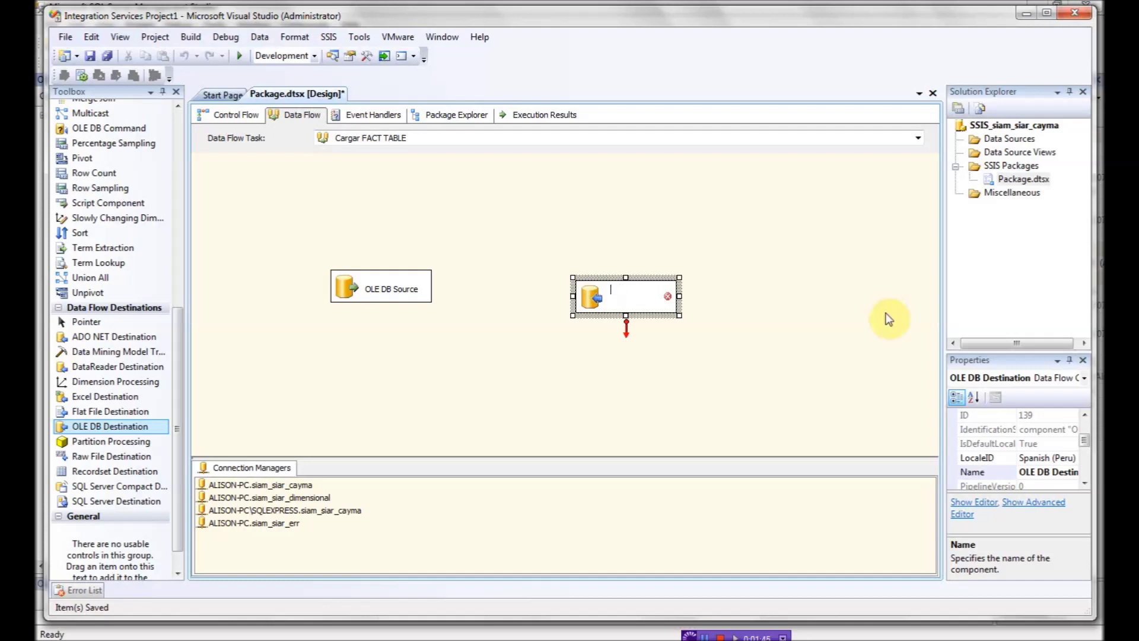
{"action": "type", "text": "HEC_ACTIVV"}
{"action": "left_click", "coordinate": [686, 323]}
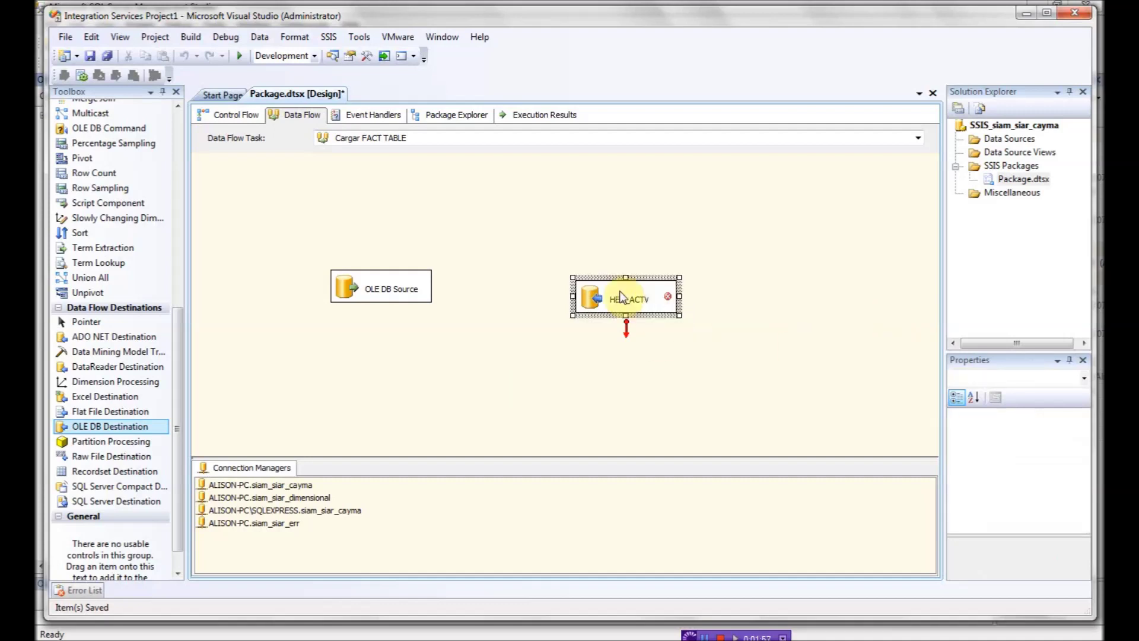
{"action": "left_click", "coordinate": [365, 288]}
{"action": "left_click_drag", "start_coordinate": [382, 324], "coordinate": [603, 300]}
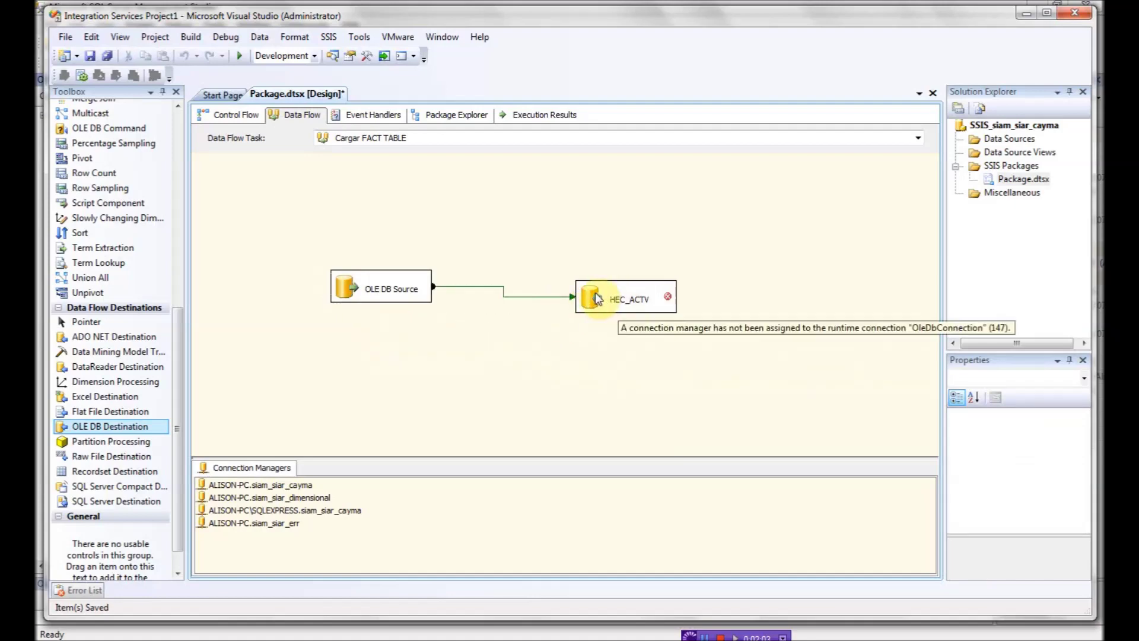
Point HEC_ACTV at table [dbo].[HEC_ACTIVIDADES] through the ALISON-PC.siam_siar_dimensional connection and show its column mappings.
{"action": "double_click", "coordinate": [596, 293]}
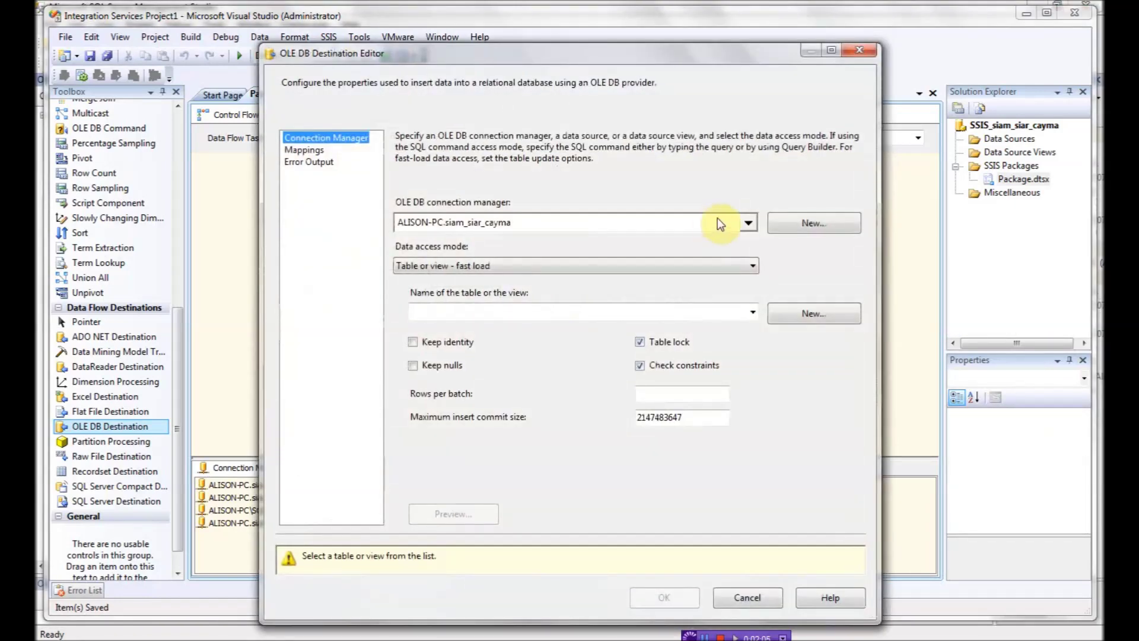
{"action": "left_click", "coordinate": [749, 223]}
{"action": "left_click", "coordinate": [549, 268]}
{"action": "left_click", "coordinate": [633, 382]}
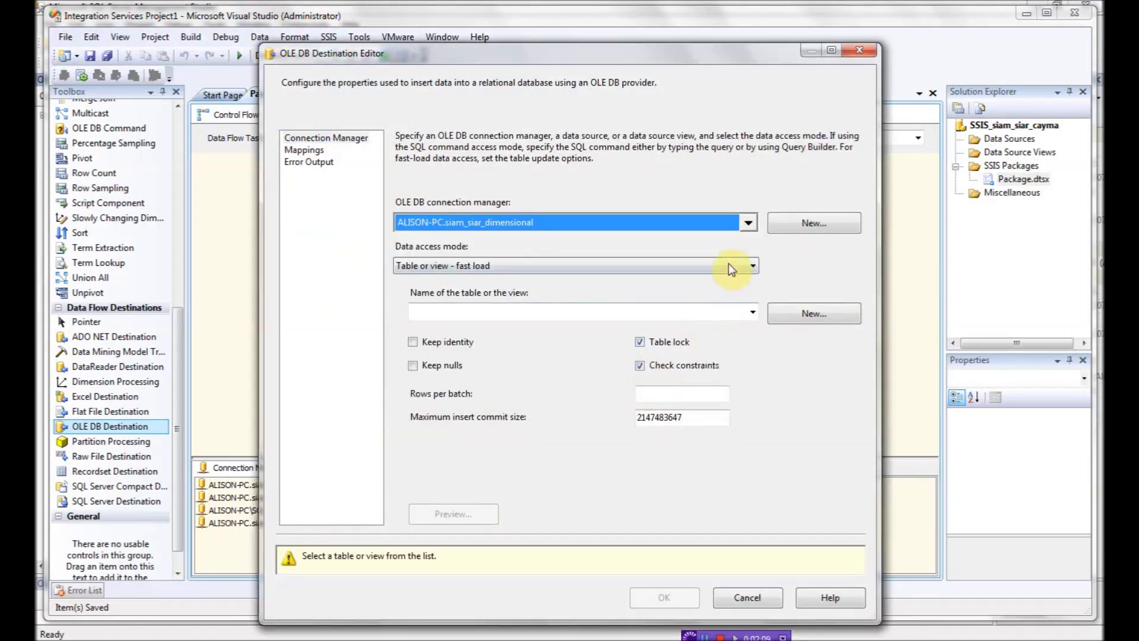
{"action": "left_click", "coordinate": [752, 312]}
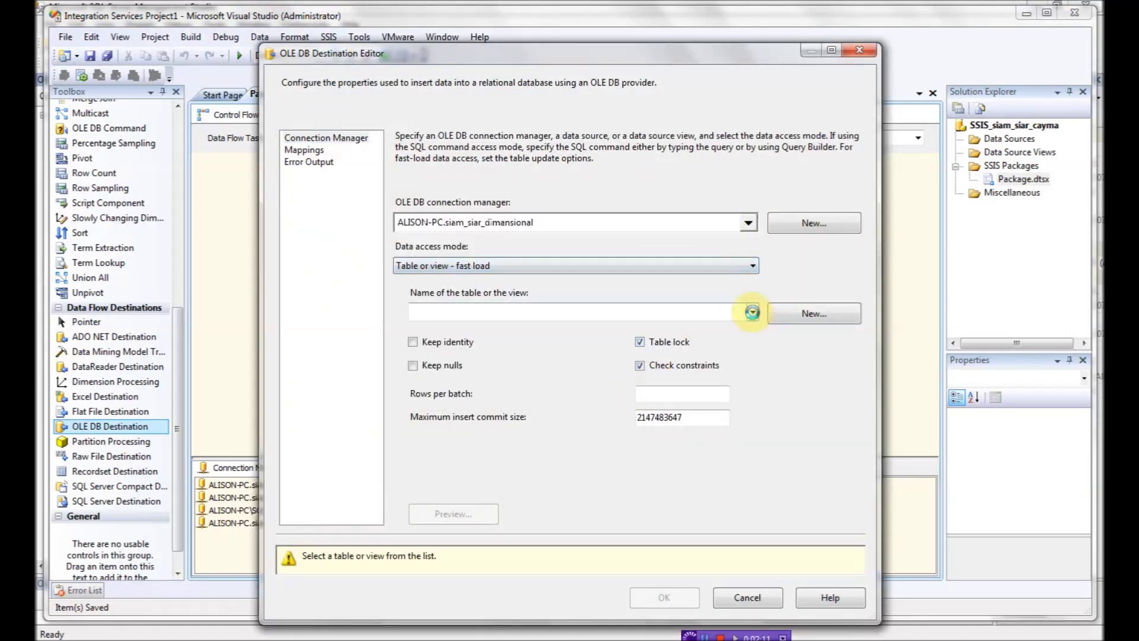
{"action": "left_click", "coordinate": [543, 427]}
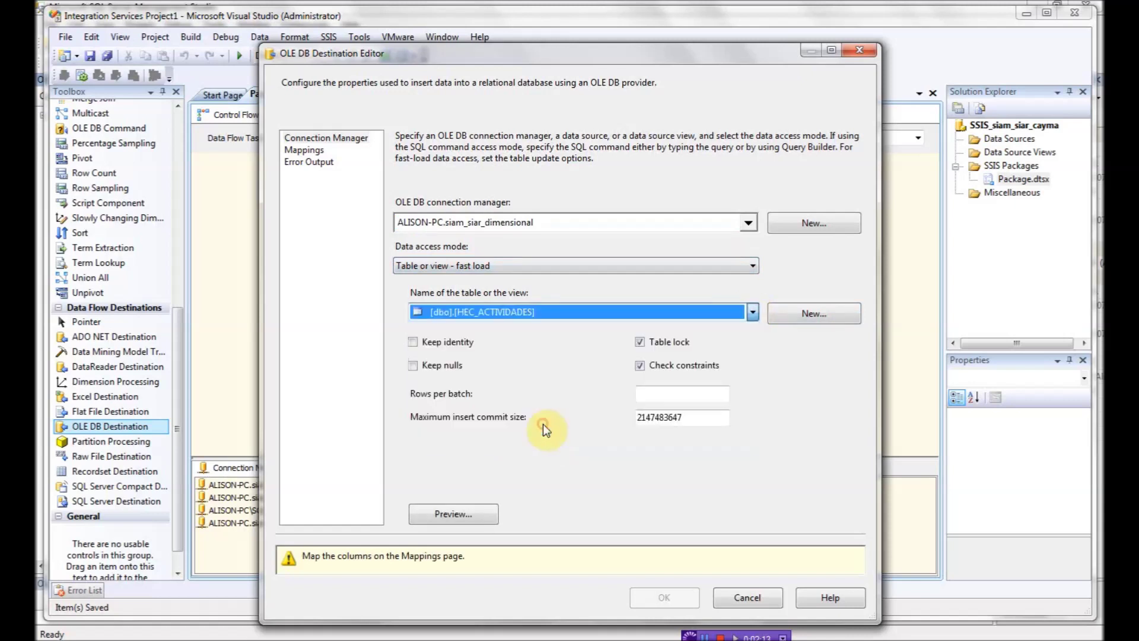
{"action": "left_click", "coordinate": [307, 152]}
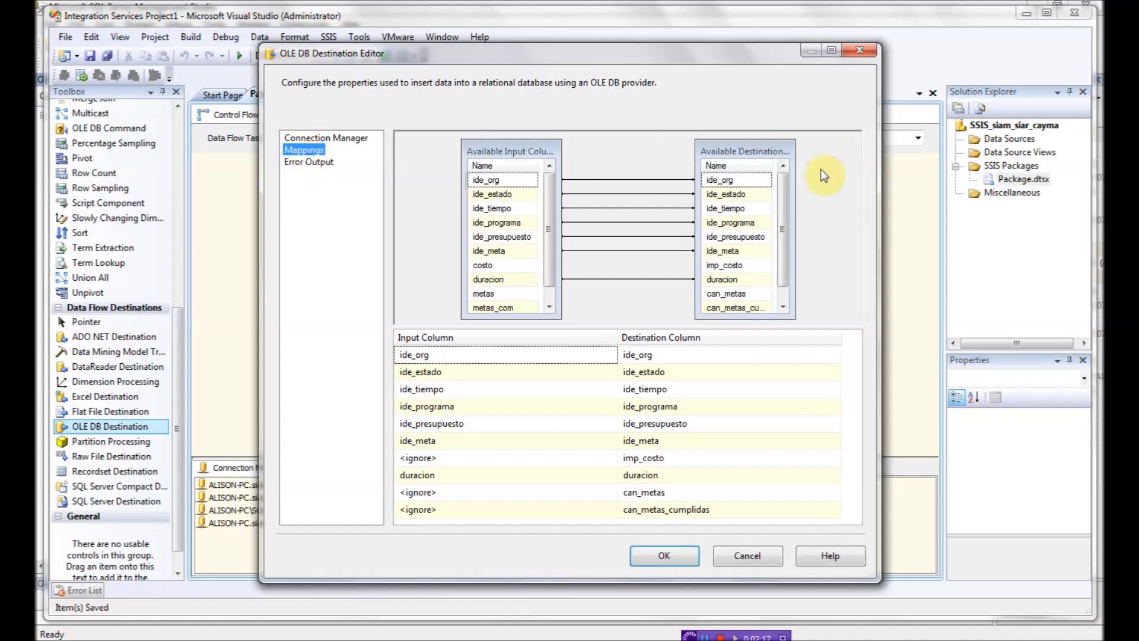
{"action": "left_click_drag", "start_coordinate": [785, 229], "coordinate": [780, 300]}
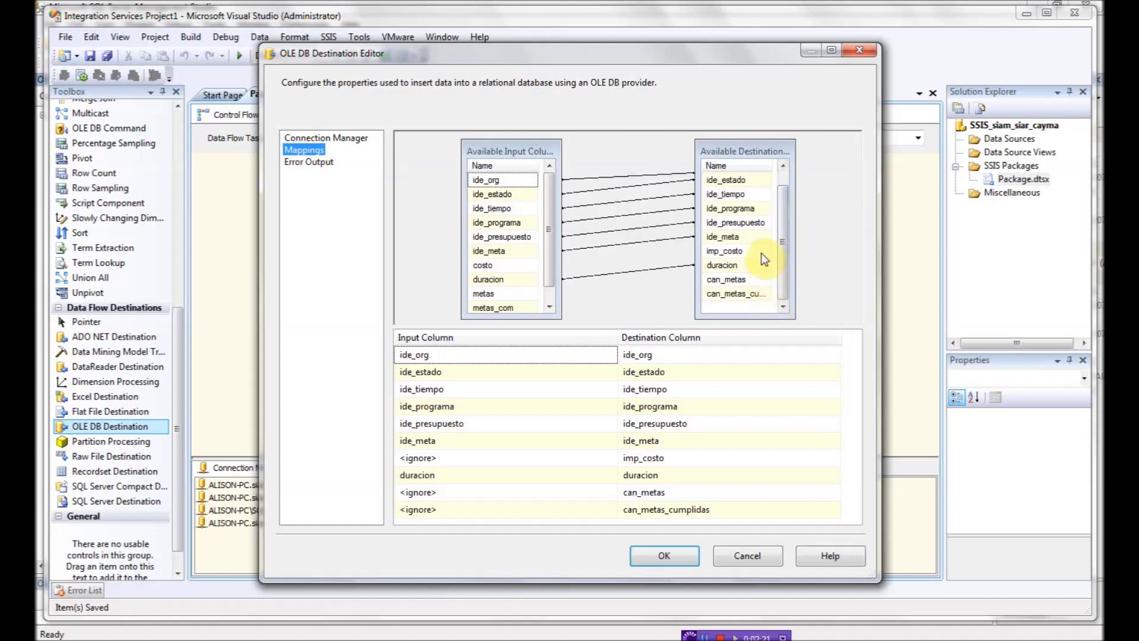
{"action": "left_click", "coordinate": [532, 265]}
{"action": "left_click_drag", "start_coordinate": [578, 270], "coordinate": [709, 265]}
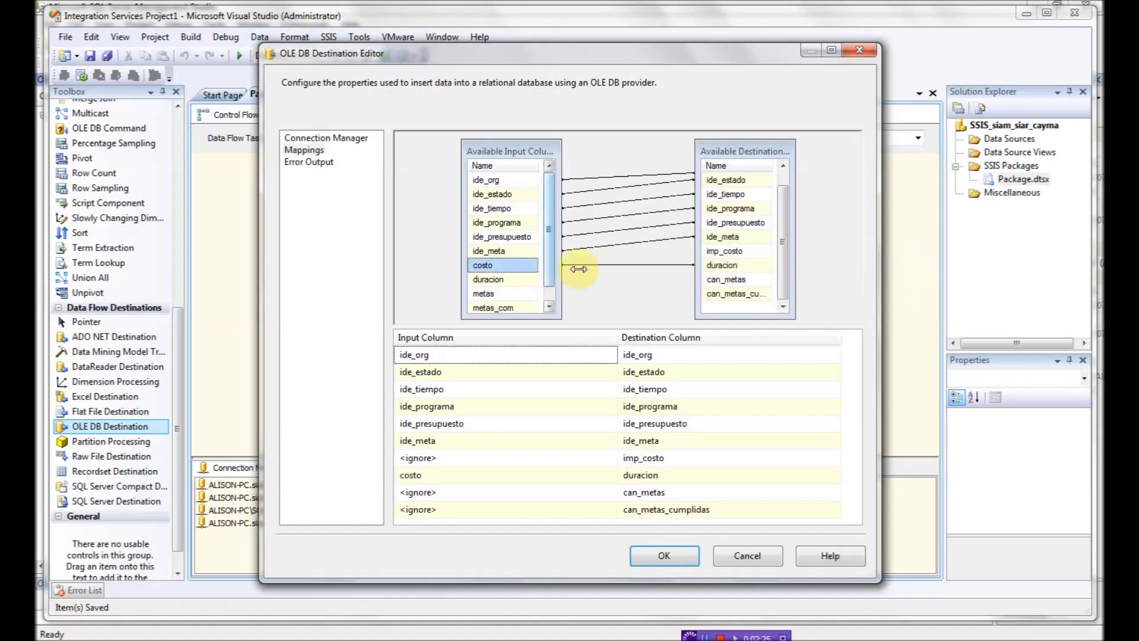
{"action": "left_click", "coordinate": [604, 265]}
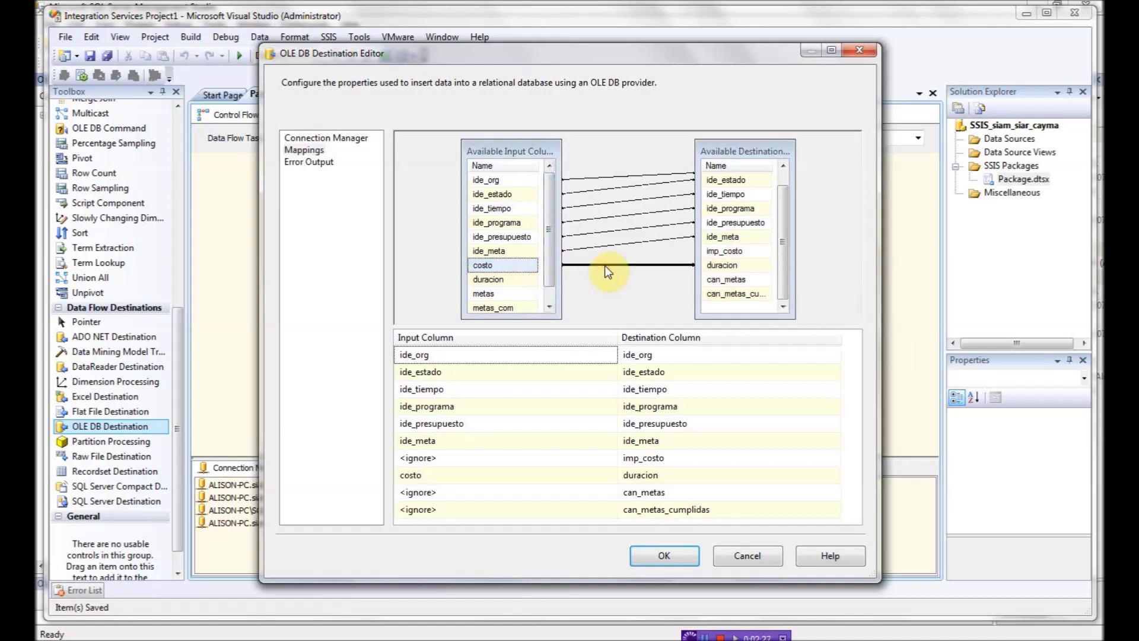
{"action": "key", "text": "Delete"}
Map the input column costo to imp_costo and duracion to duracion in the HEC_ACTV destination.
{"action": "left_click_drag", "start_coordinate": [524, 266], "coordinate": [739, 257]}
{"action": "left_click_drag", "start_coordinate": [525, 281], "coordinate": [720, 270]}
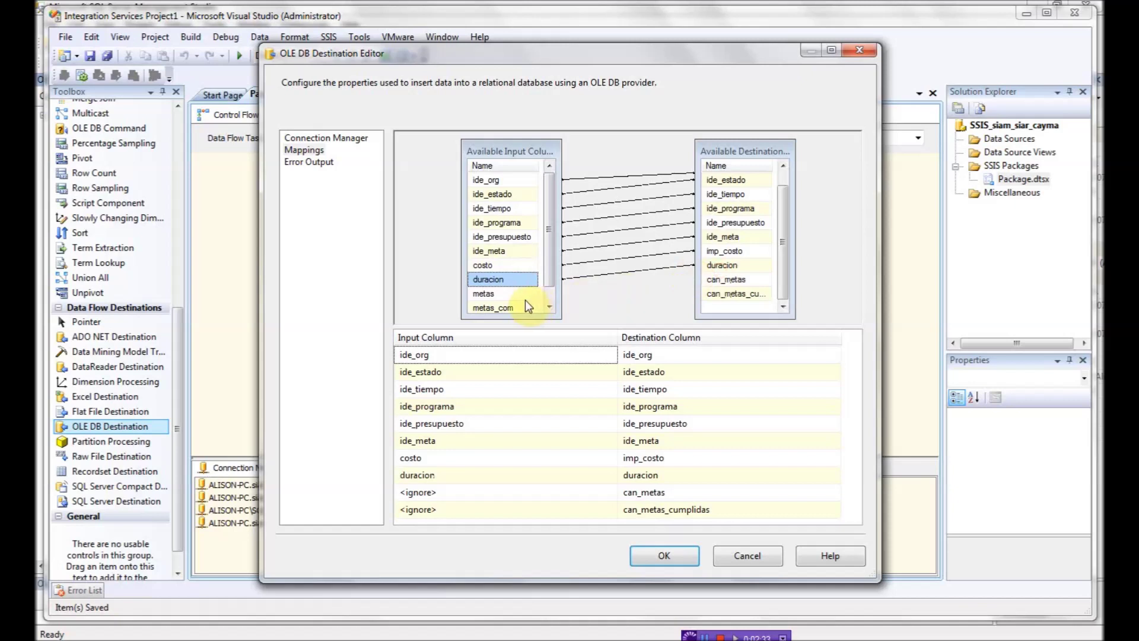